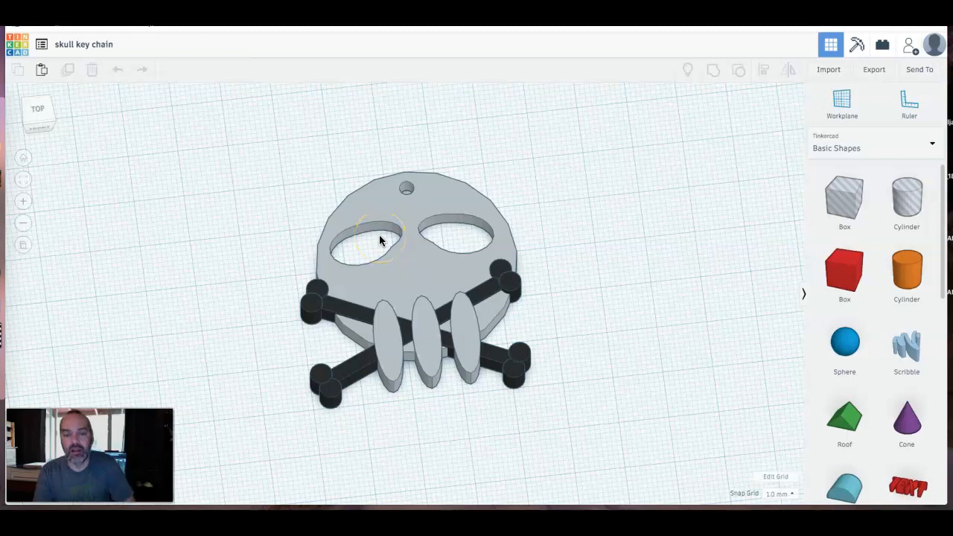
# Step: Move the entire finished skull model about 42 mm to the left and 7 mm forward to free space on the workplane
pyautogui.click(379, 235)
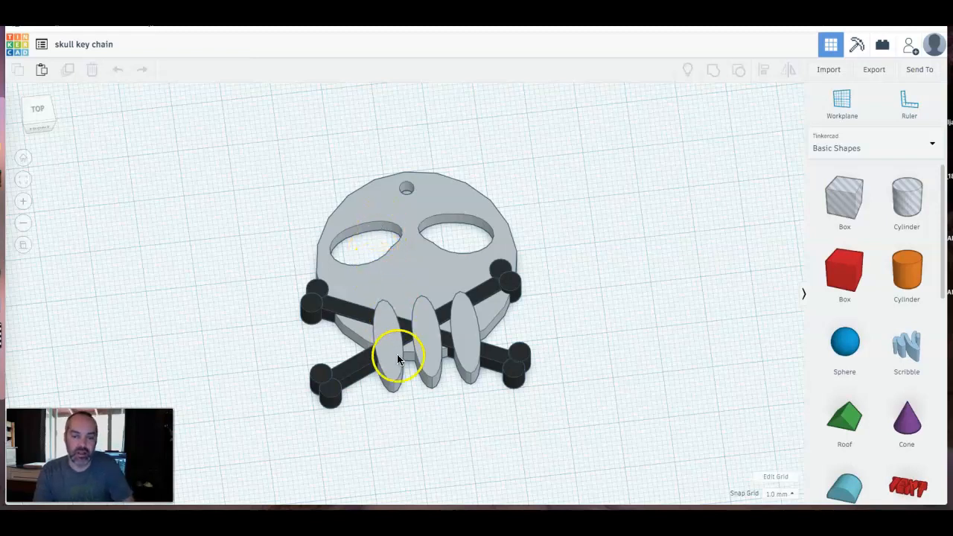
pyautogui.click(393, 414)
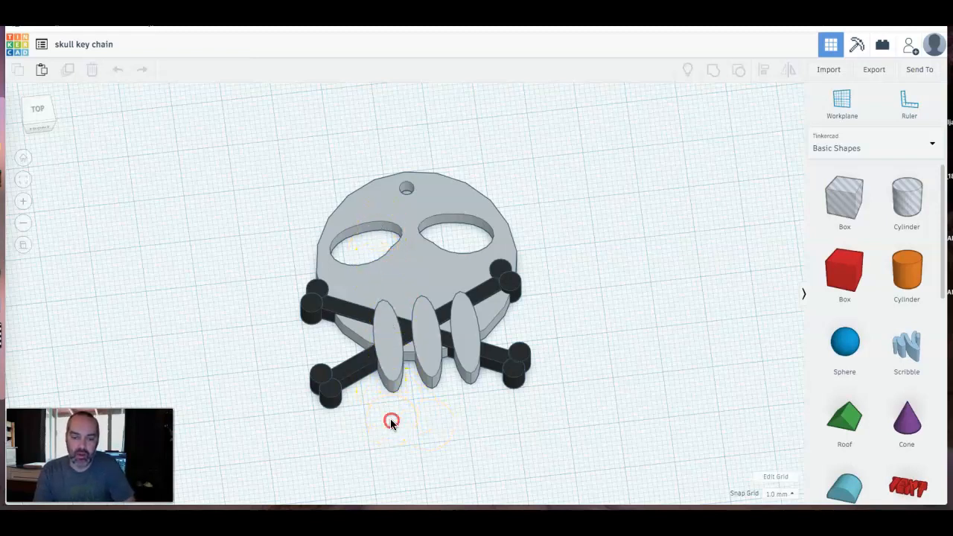
pyautogui.moveTo(393, 414)
pyautogui.mouseDown(button='right')
pyautogui.moveTo(419, 377)
pyautogui.moveTo(451, 363)
pyautogui.moveTo(439, 383)
pyautogui.moveTo(368, 417)
pyautogui.moveTo(367, 426)
pyautogui.moveTo(397, 429)
pyautogui.mouseUp(button='right')
pyautogui.click(434, 391)
pyautogui.rightClick(273, 355)
pyautogui.click(213, 155)
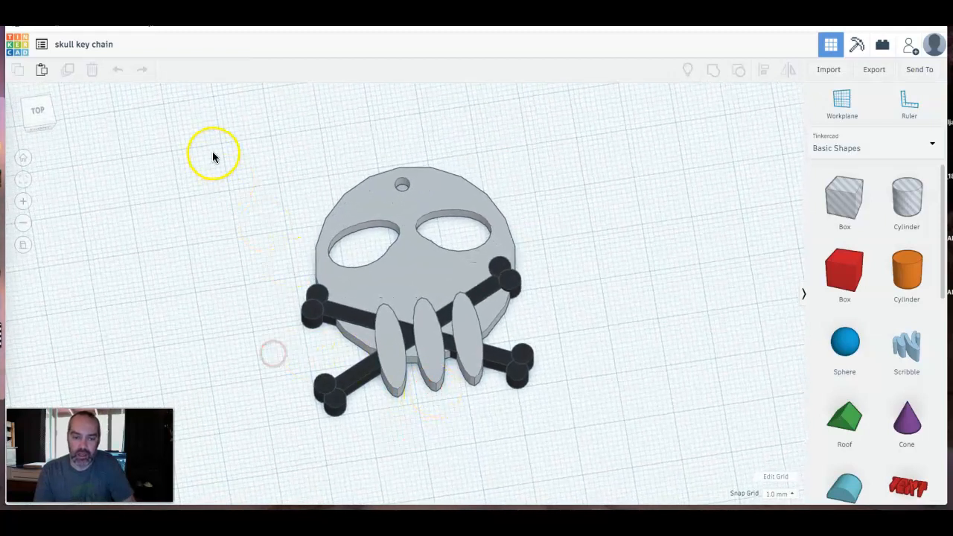
pyautogui.moveTo(238, 146); pyautogui.dragTo(604, 463)
pyautogui.moveTo(471, 312); pyautogui.dragTo(227, 276)
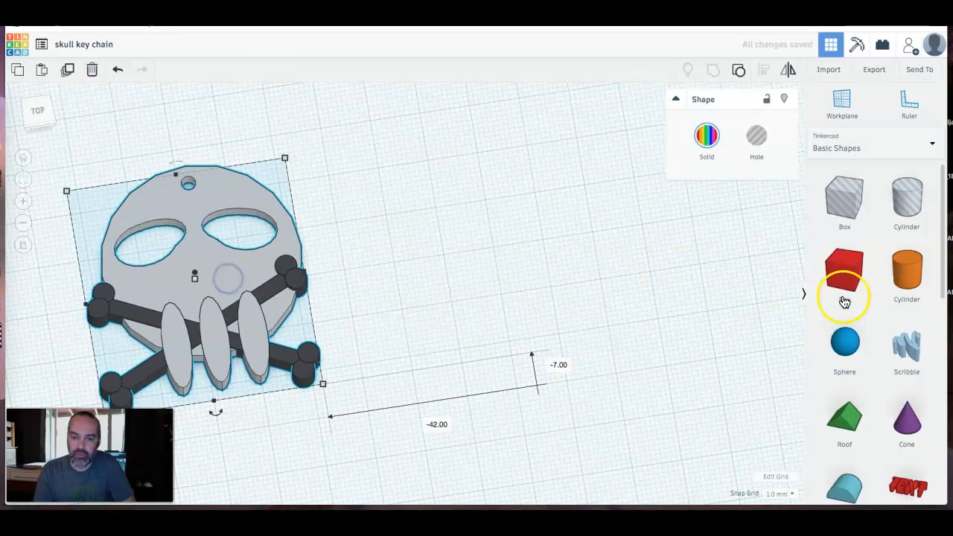
pyautogui.click(613, 276)
# Step: Place a solid cylinder on the free workplane area beside the skull and set its sides to 64
pyautogui.click(909, 276)
pyautogui.moveTo(909, 275); pyautogui.dragTo(472, 283)
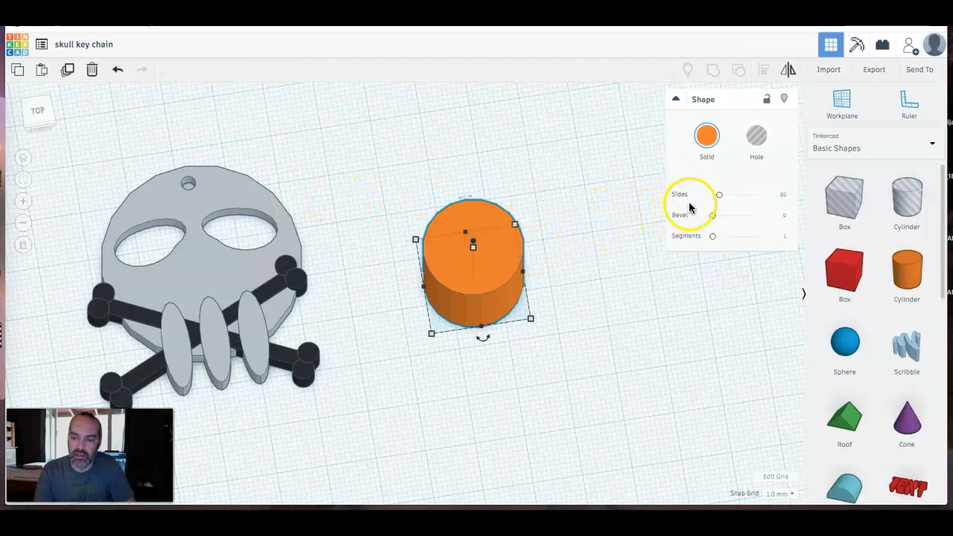
pyautogui.moveTo(722, 200); pyautogui.dragTo(766, 198)
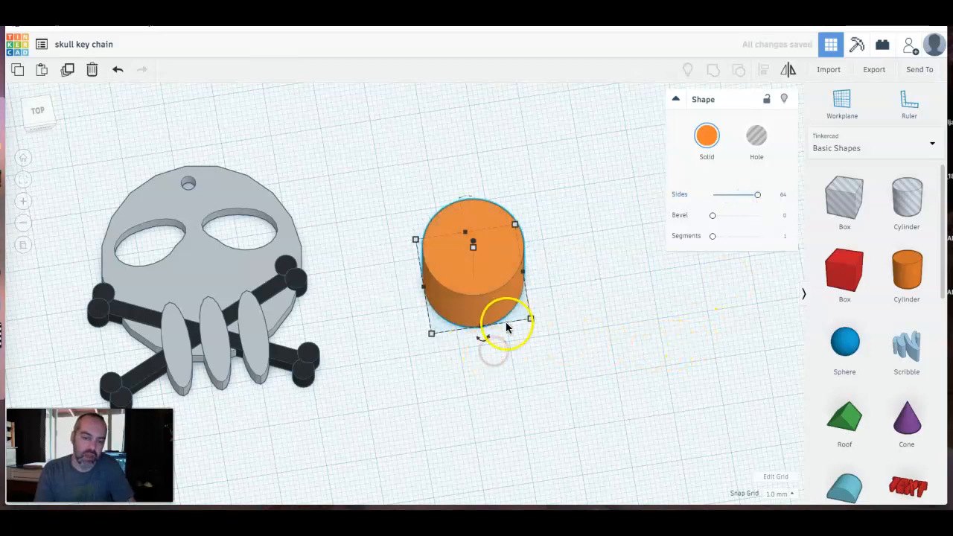
pyautogui.click(507, 363)
pyautogui.click(469, 298)
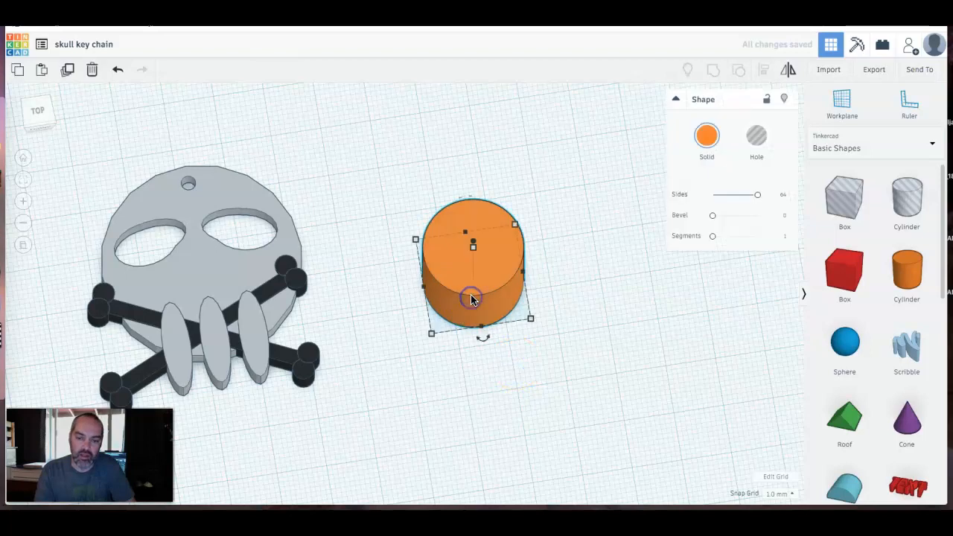
# Step: Set the new cylinder's height to 5 mm
pyautogui.click(474, 247)
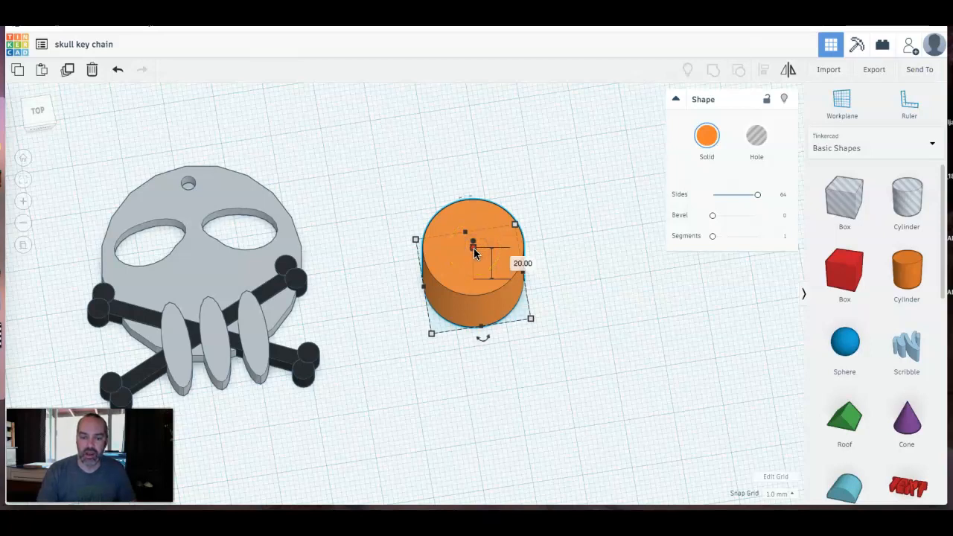
pyautogui.click(517, 271)
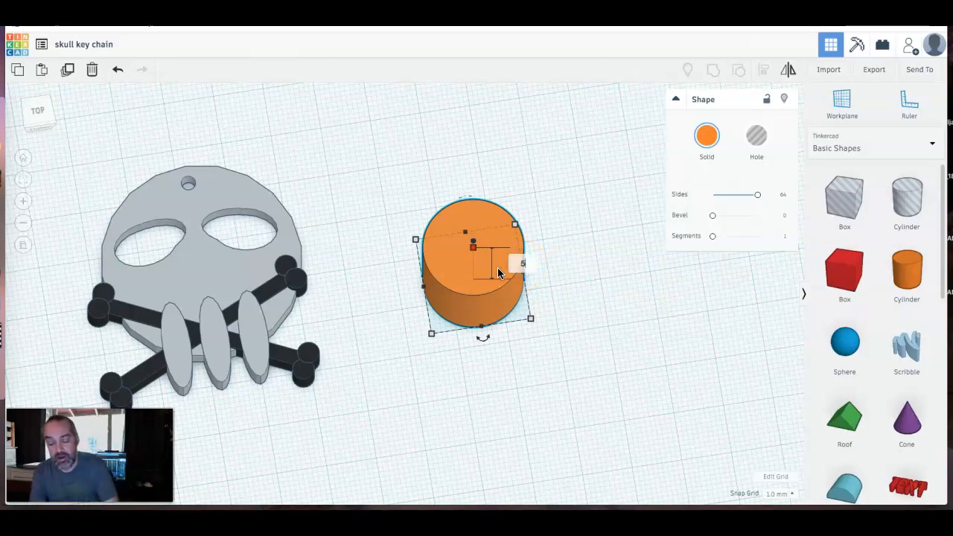
pyautogui.press('Return')
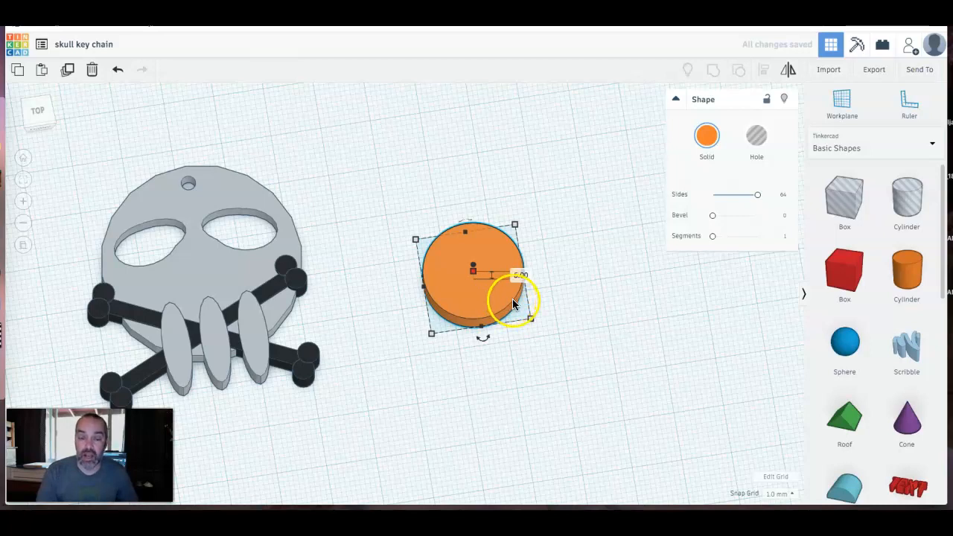
# Step: Enlarge the flat cylinder's base to about 40 by 40 mm and move it about 20 mm back, level with the skull
pyautogui.moveTo(530, 320)
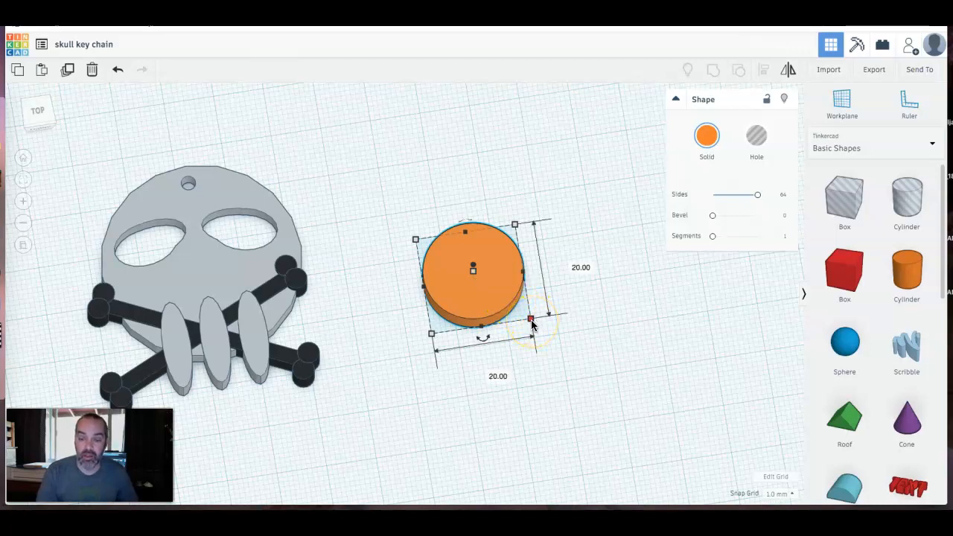
pyautogui.click(531, 320)
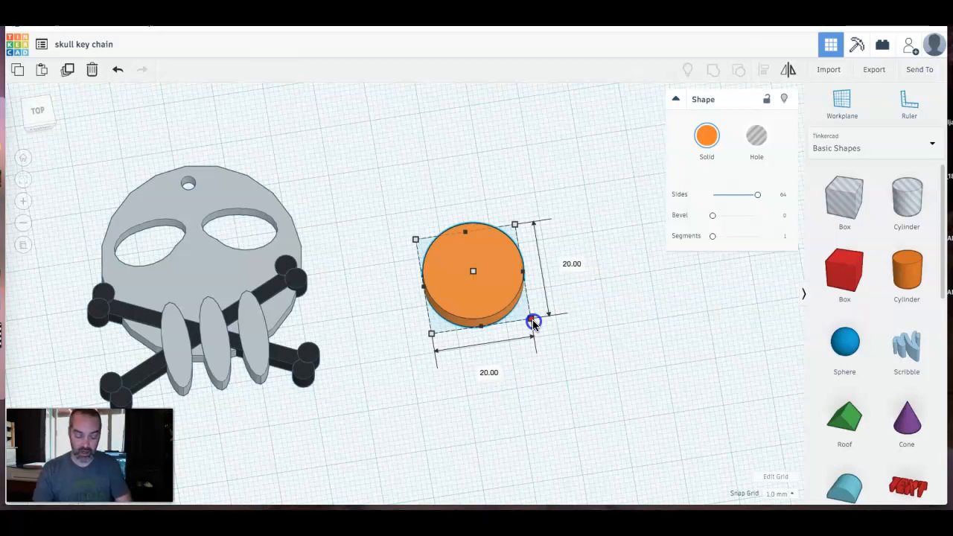
pyautogui.moveTo(537, 326); pyautogui.dragTo(623, 406)
pyautogui.moveTo(585, 361); pyautogui.dragTo(554, 266)
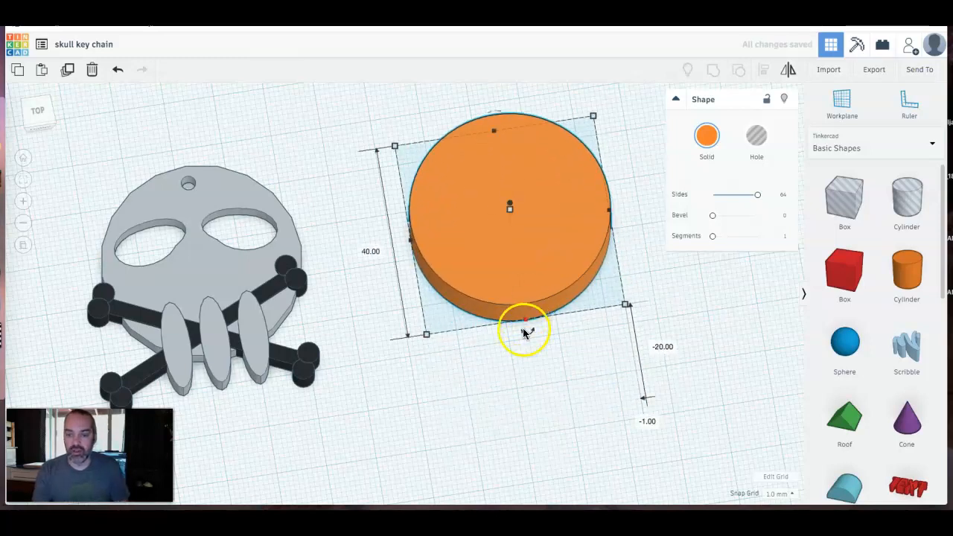
# Step: Place a second solid cylinder in front of the large disc and resize its base to an oval of about 14 by 8 mm
pyautogui.moveTo(461, 402); pyautogui.dragTo(439, 429, button='right')
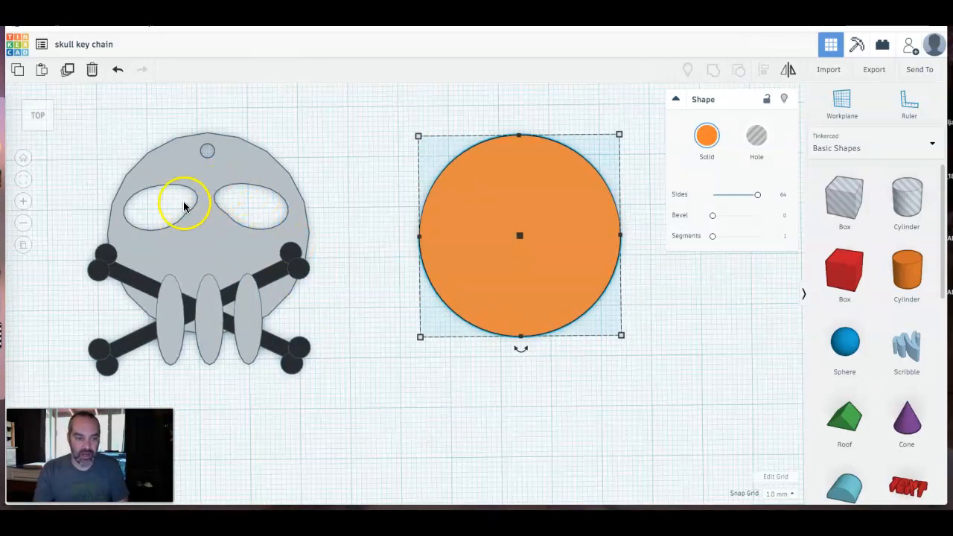
pyautogui.keyDown('shift'); pyautogui.moveTo(352, 296); pyautogui.dragTo(347, 274, button='right'); pyautogui.keyUp('shift')
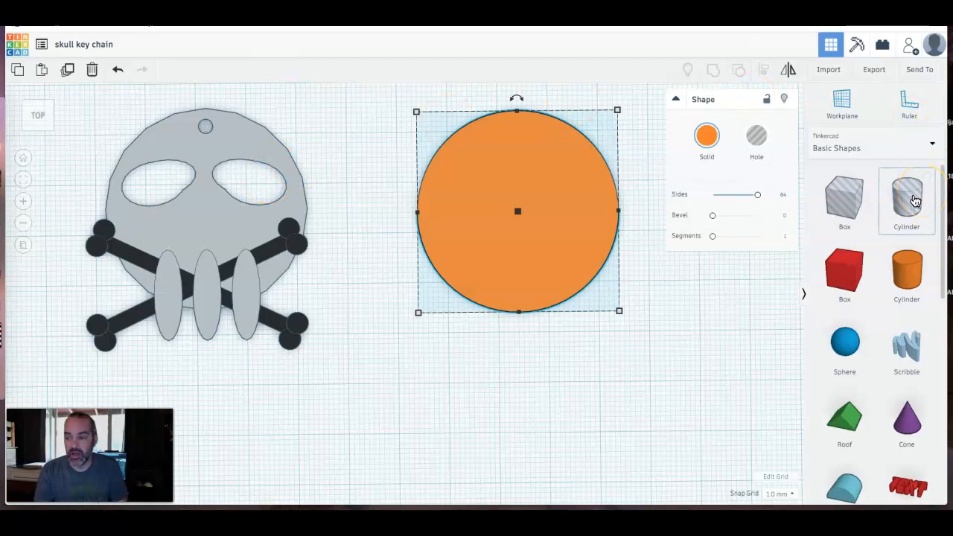
pyautogui.moveTo(907, 271); pyautogui.dragTo(425, 406)
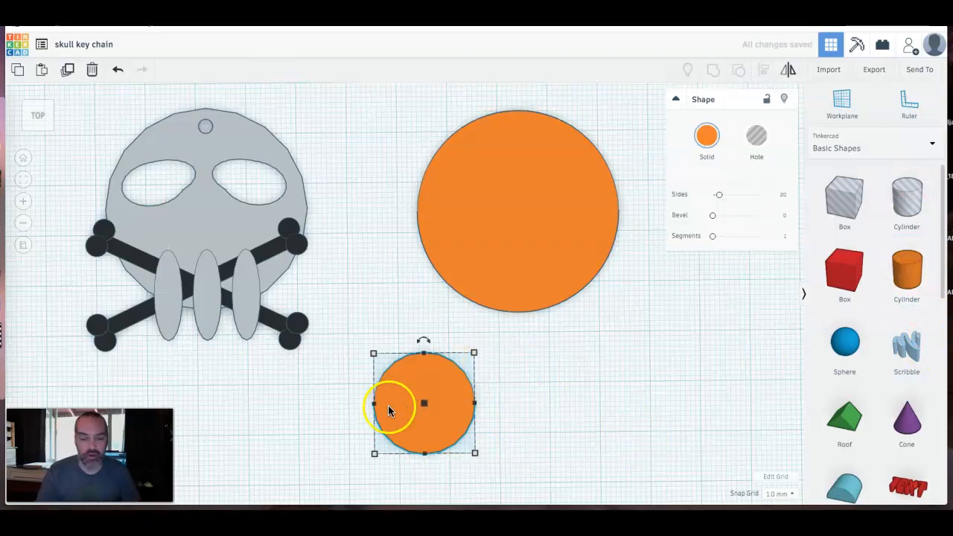
pyautogui.moveTo(476, 458); pyautogui.dragTo(444, 396)
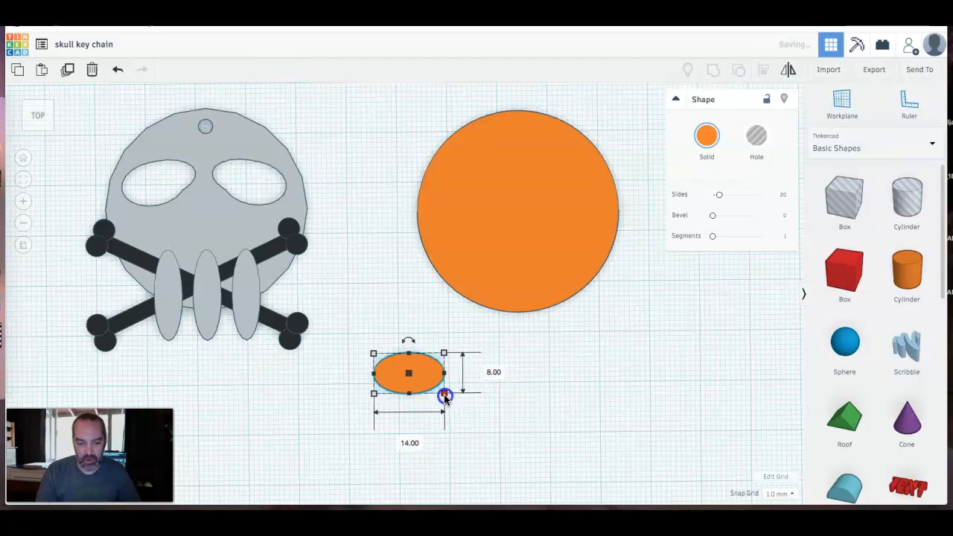
pyautogui.click(471, 426)
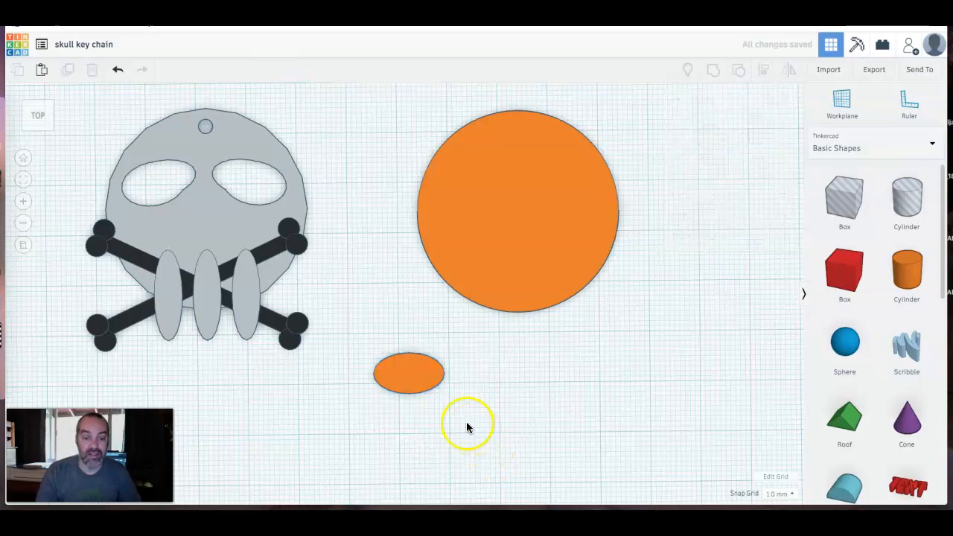
# Step: Duplicate the small oval and move the copy 3 mm to the left and 8 mm forward
pyautogui.click(404, 374)
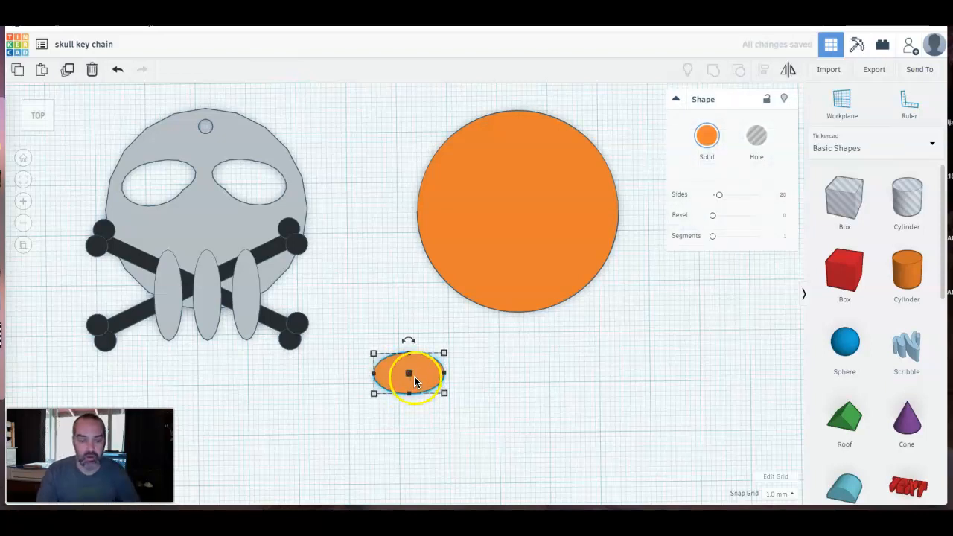
pyautogui.click(67, 74)
pyautogui.moveTo(392, 371); pyautogui.dragTo(378, 417)
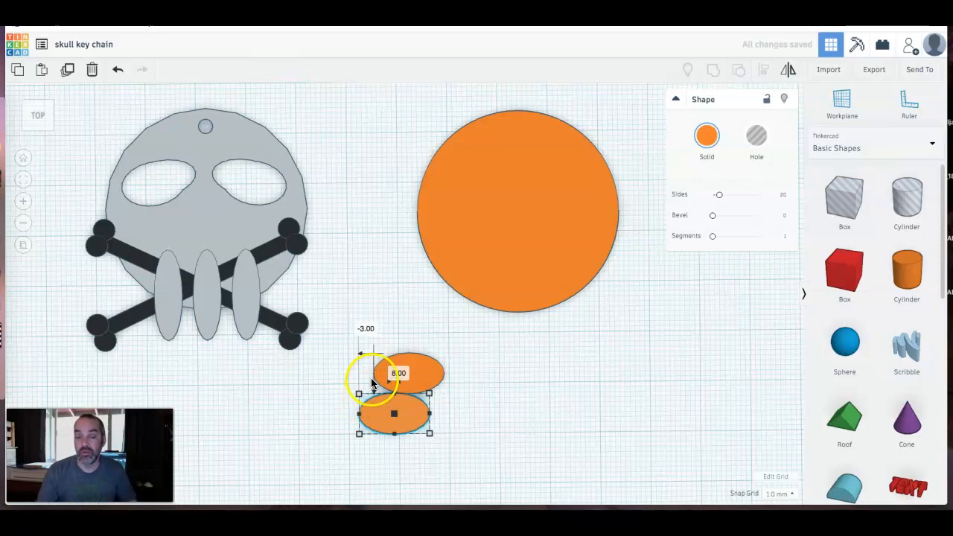
# Step: Change the solid colour of the duplicated oval to red
pyautogui.click(707, 141)
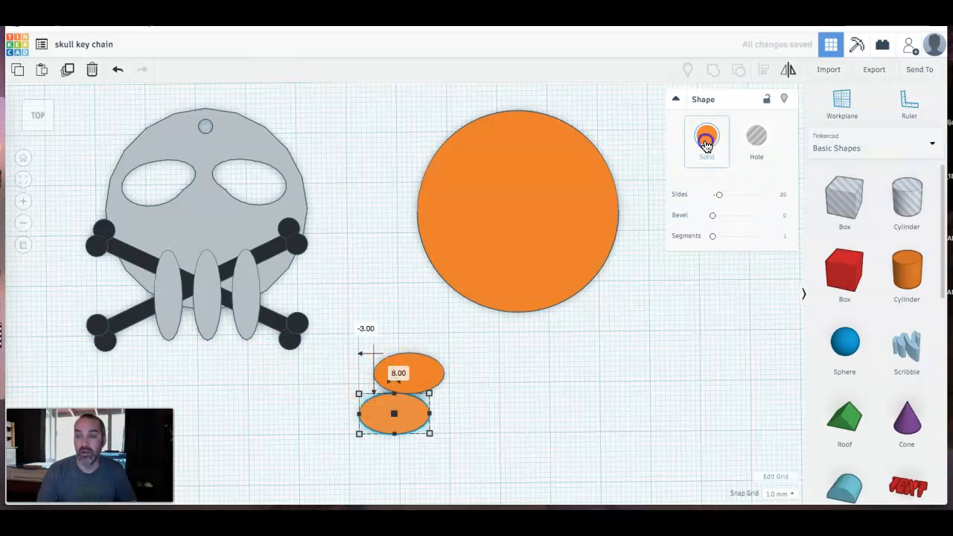
pyautogui.click(695, 232)
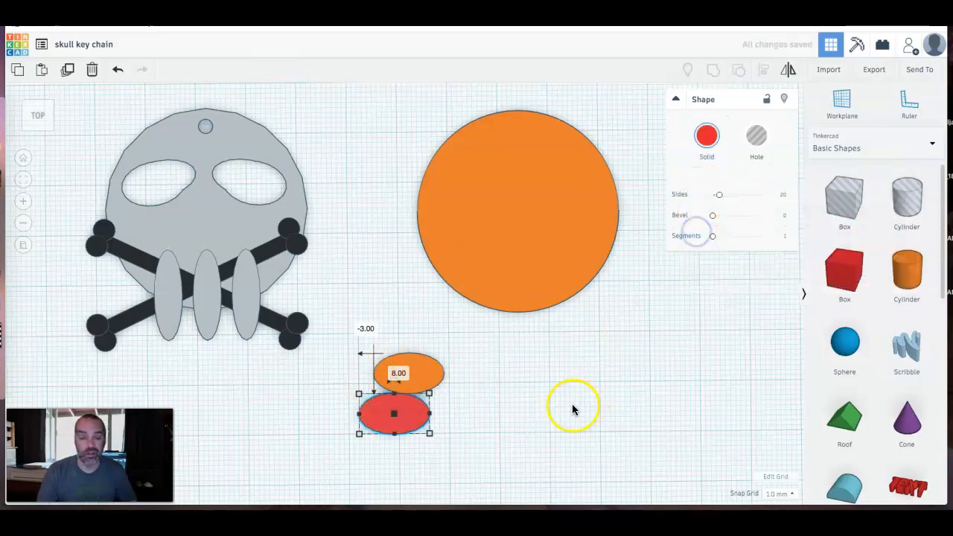
pyautogui.click(506, 390)
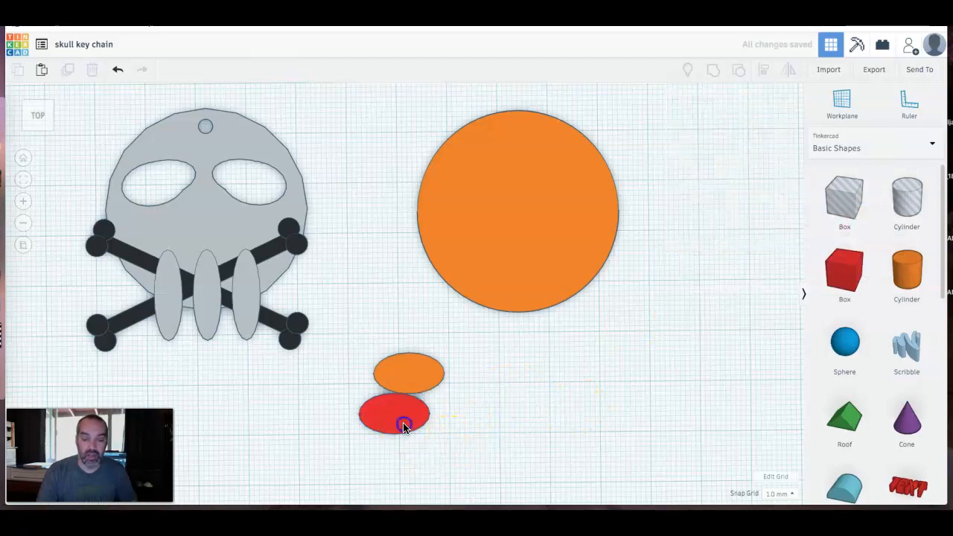
# Step: Move the red oval so it overlaps the orange oval and rotate it by -22.5°
pyautogui.moveTo(404, 410); pyautogui.dragTo(404, 398)
pyautogui.moveTo(383, 365); pyautogui.dragTo(383, 357)
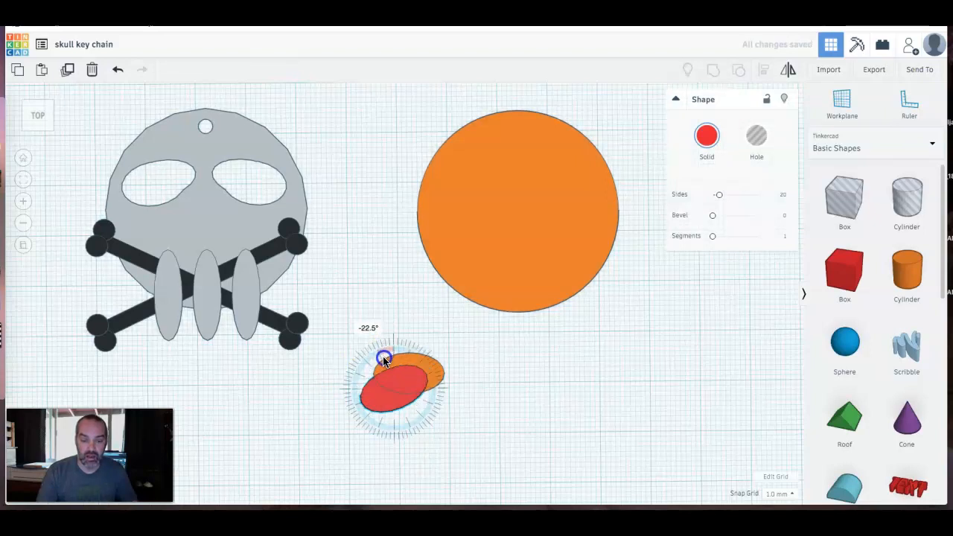
pyautogui.click(316, 427)
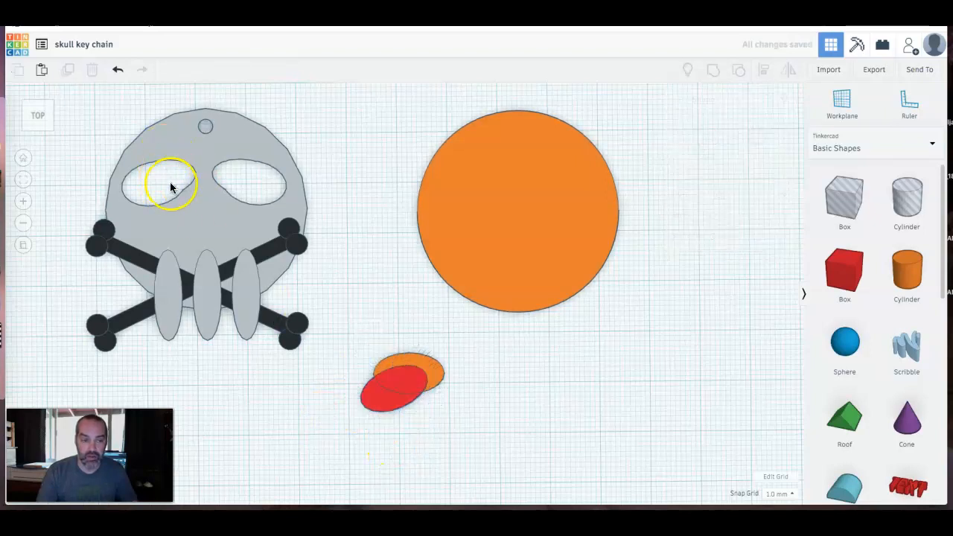
# Step: Shrink the red oval slightly and shift it back so it overlaps more of the small orange oval
pyautogui.click(378, 399)
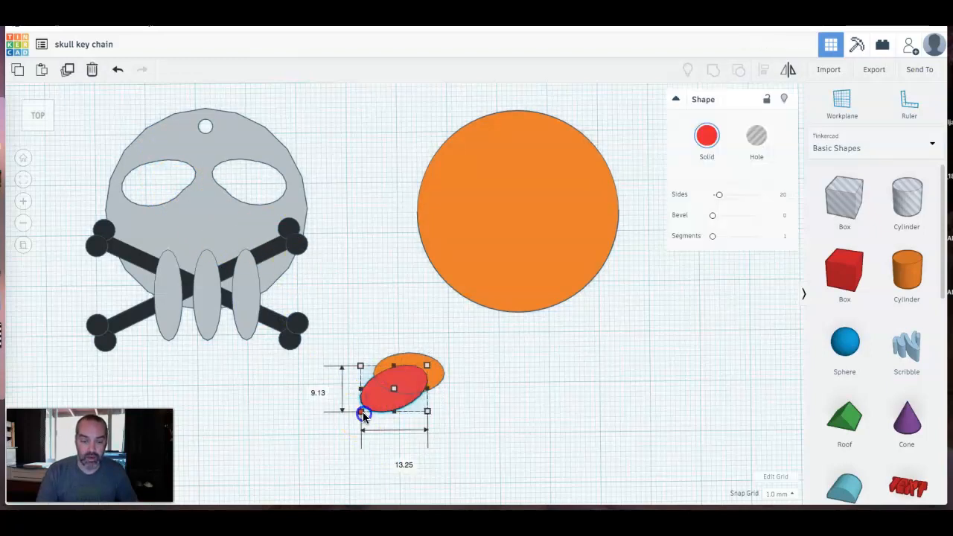
pyautogui.moveTo(365, 408); pyautogui.dragTo(375, 392)
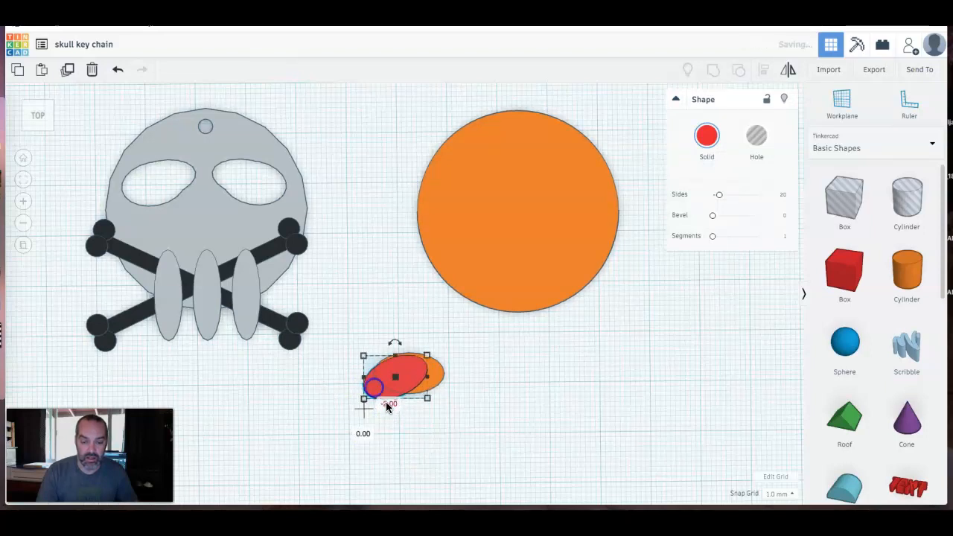
pyautogui.click(437, 430)
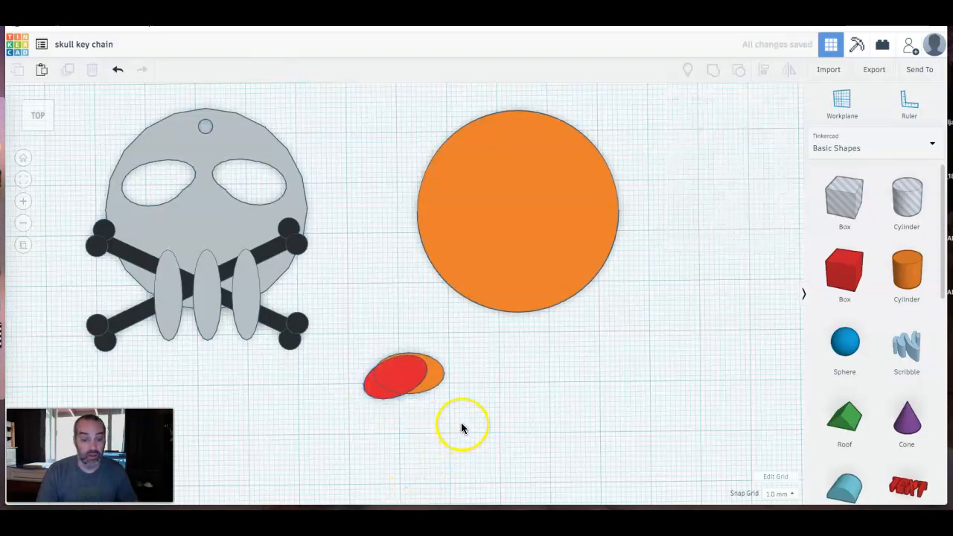
# Step: Rotate the small orange oval beneath the red one, setting the rotation angle to -10°
pyautogui.click(435, 377)
pyautogui.moveTo(410, 340); pyautogui.dragTo(409, 336)
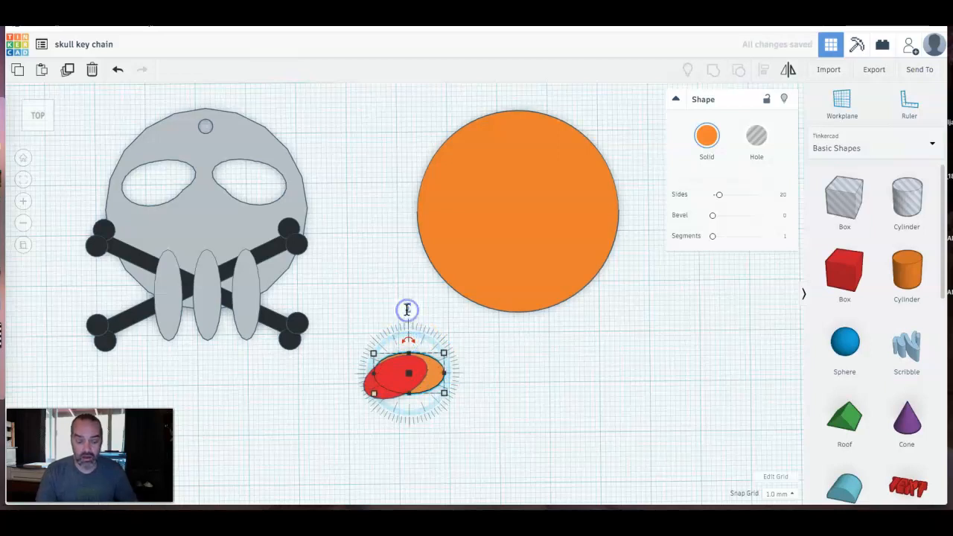
pyautogui.moveTo(407, 308); pyautogui.dragTo(407, 309)
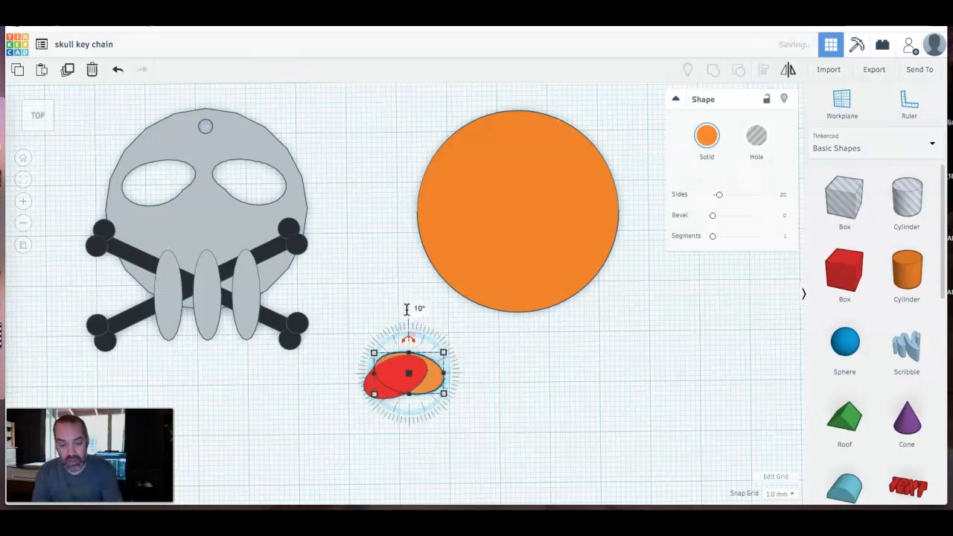
pyautogui.click(416, 310)
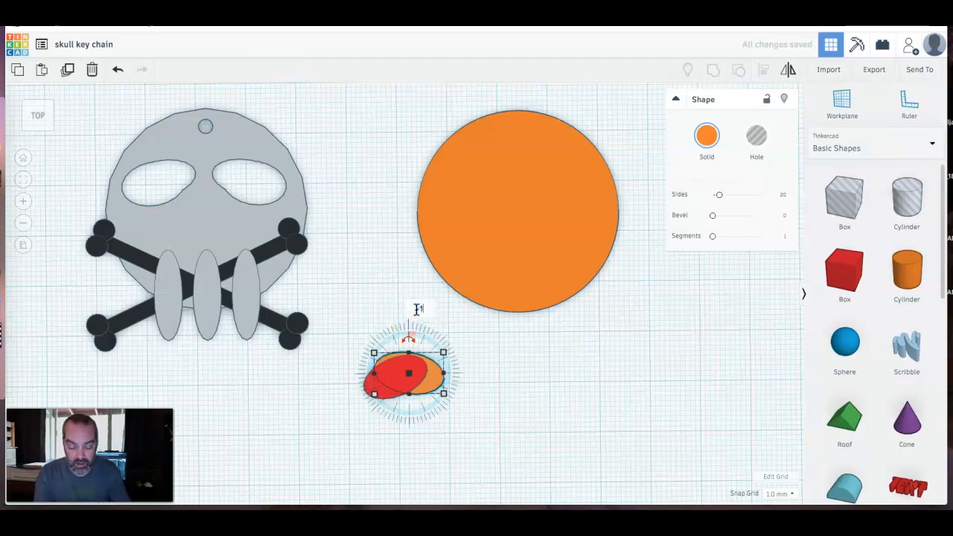
pyautogui.write('-10')
pyautogui.press('Return')
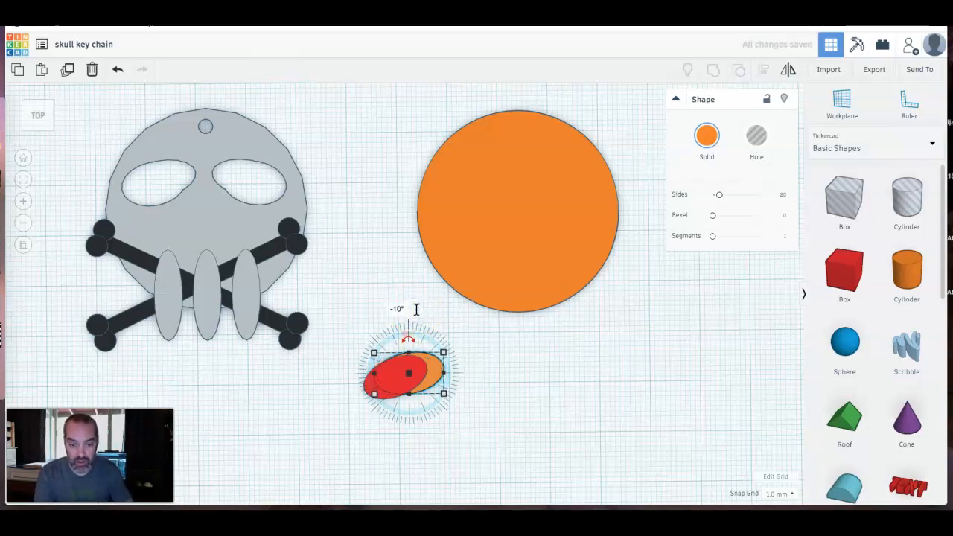
pyautogui.click(377, 411)
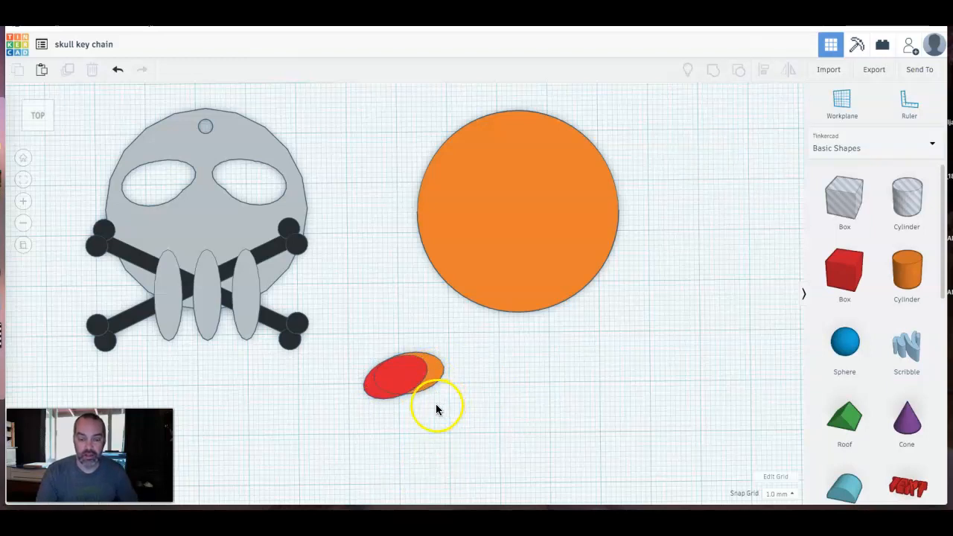
# Step: Select the overlapping red and orange ovals and group them into one eye shape
pyautogui.moveTo(350, 333); pyautogui.dragTo(411, 370)
pyautogui.moveTo(466, 414); pyautogui.dragTo(469, 424)
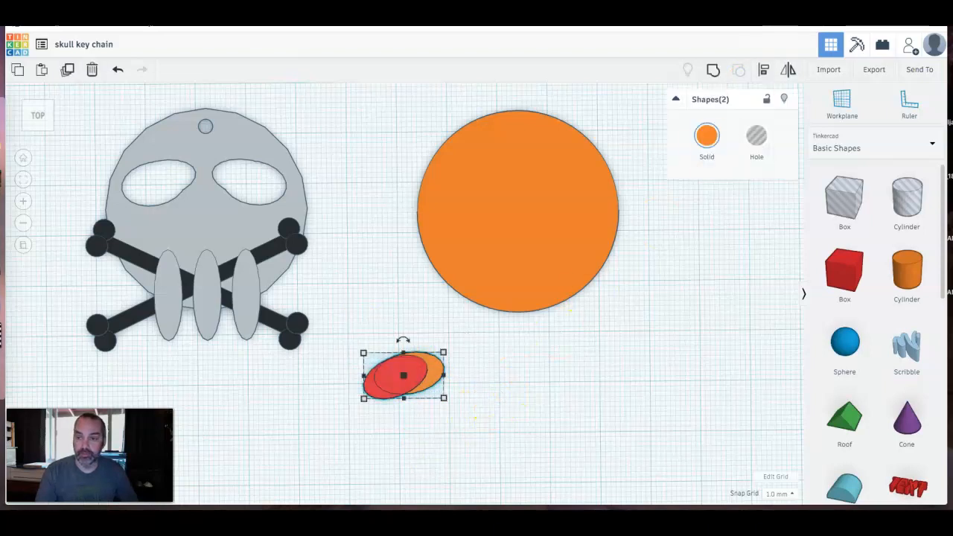
pyautogui.click(713, 70)
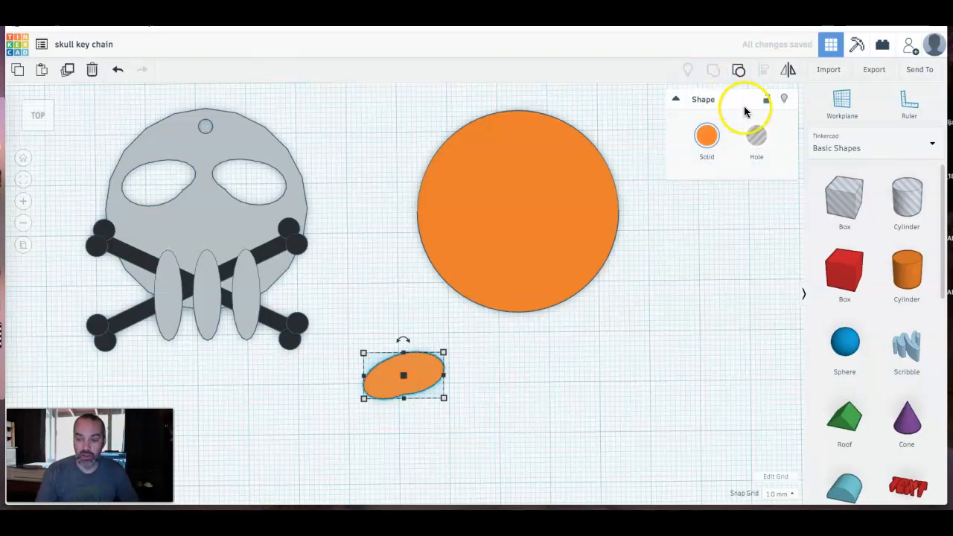
# Step: Turn the grouped eye shape into a hole and set the orange head cylinder's height to 5 mm
pyautogui.click(764, 143)
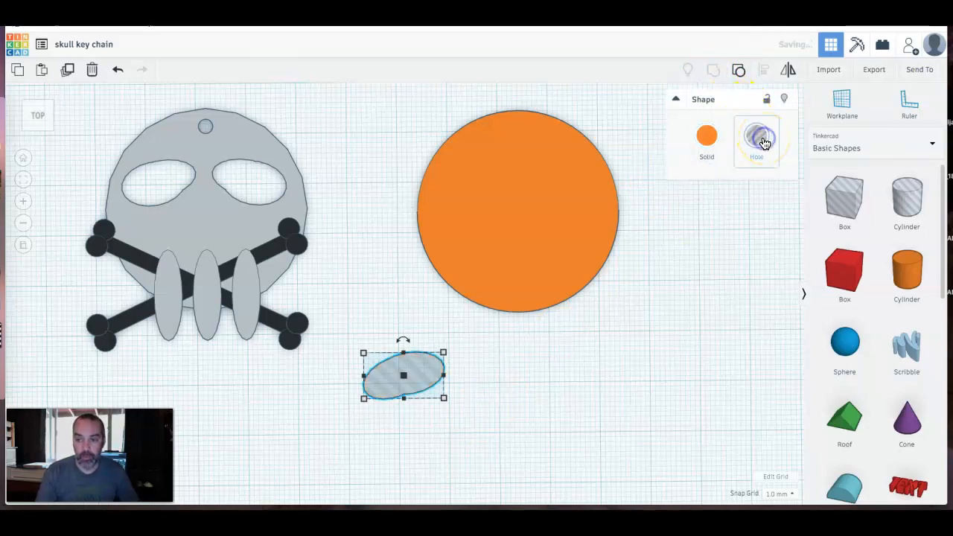
pyautogui.moveTo(395, 437); pyautogui.dragTo(400, 376, button='right')
pyautogui.click(528, 281)
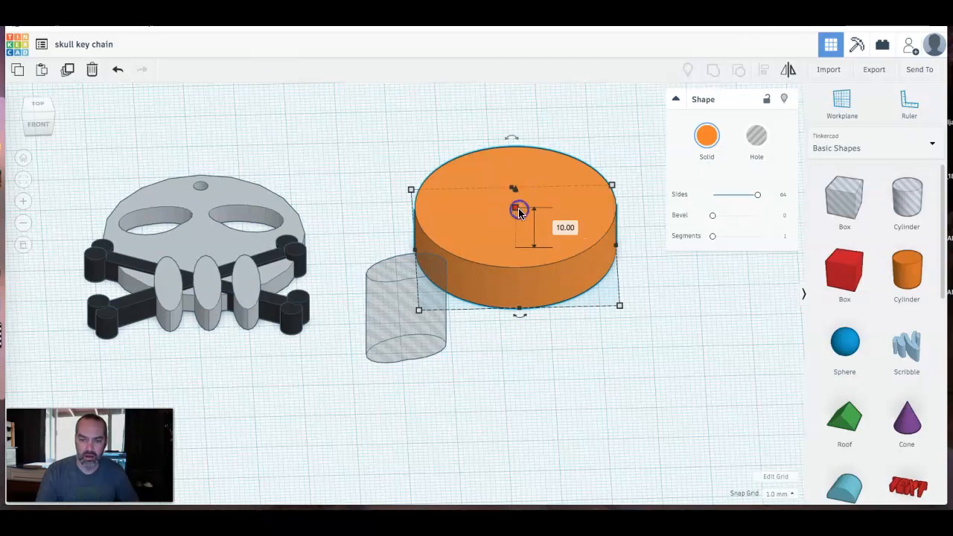
pyautogui.click(564, 227)
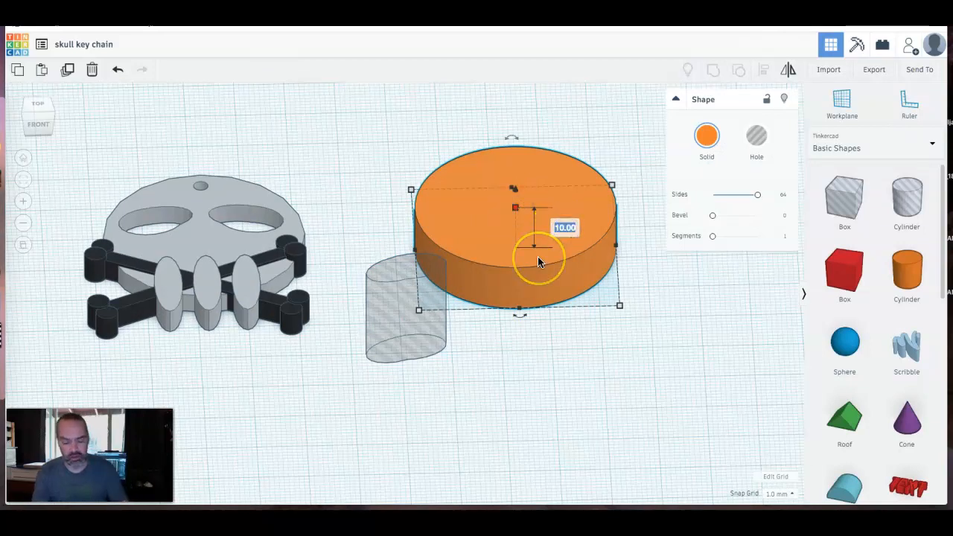
pyautogui.write('5')
pyautogui.press('Return')
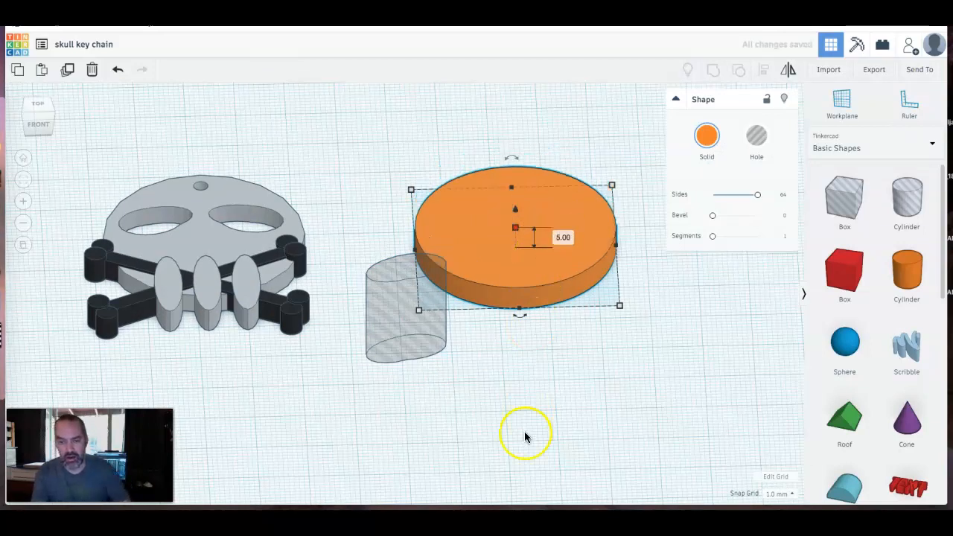
pyautogui.click(515, 355)
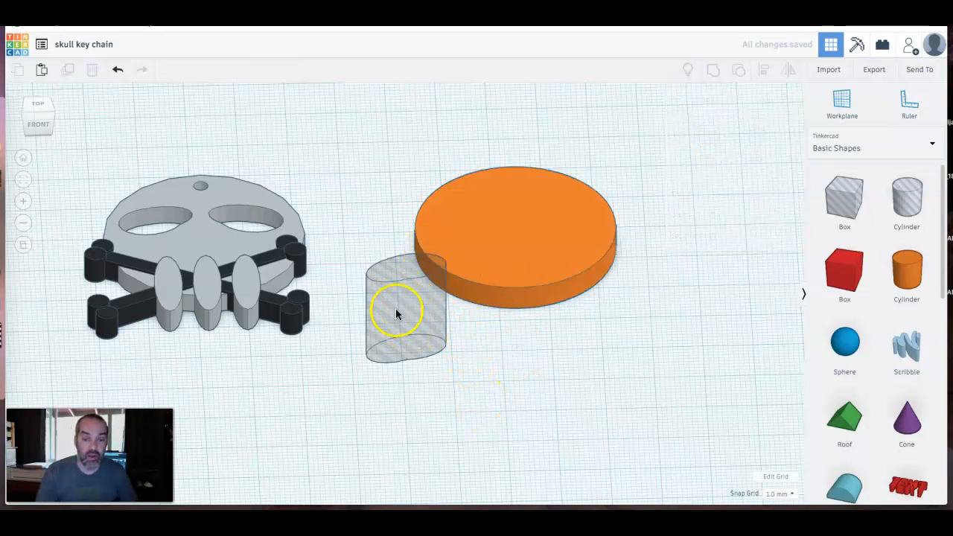
# Step: Move the eye hole onto the upper-left part of the orange head, matching the finished skull from above
pyautogui.moveTo(463, 338); pyautogui.dragTo(470, 425, button='right')
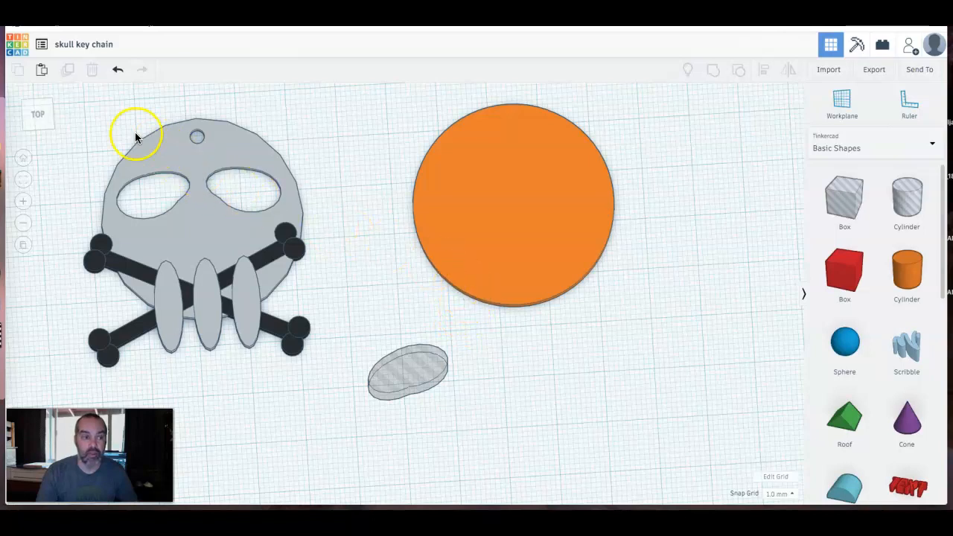
pyautogui.click(39, 116)
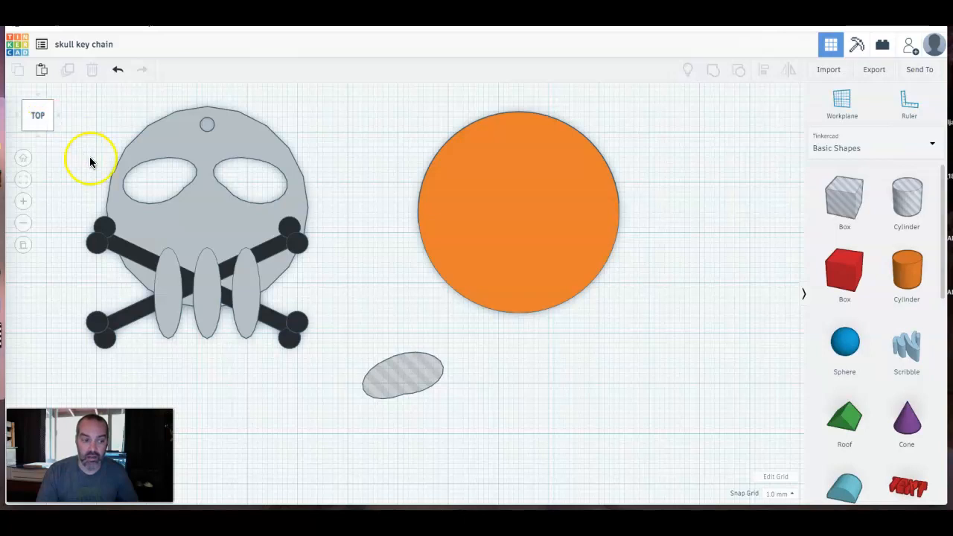
pyautogui.click(402, 374)
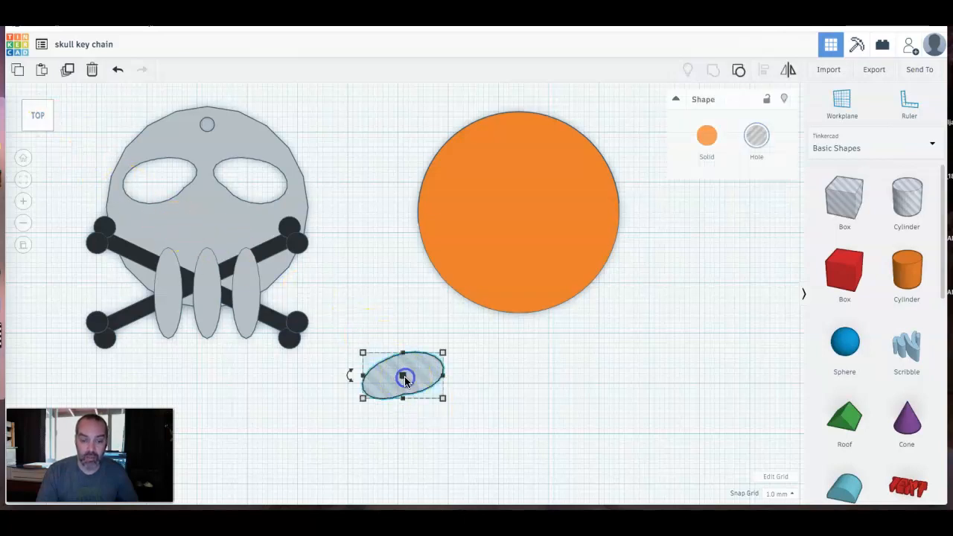
pyautogui.moveTo(404, 373); pyautogui.dragTo(490, 185)
pyautogui.click(372, 338)
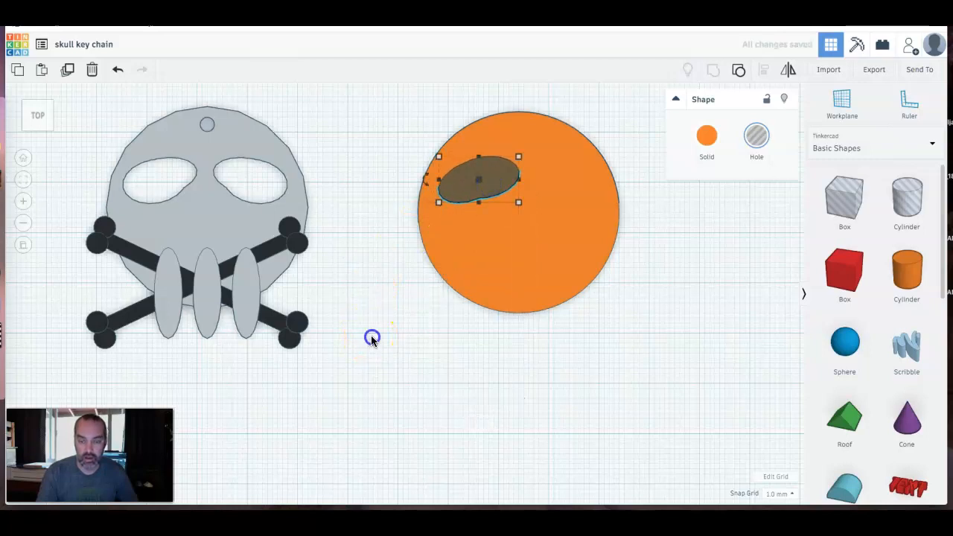
pyautogui.click(419, 362)
# Step: Duplicate the eye hole in place on the orange head
pyautogui.click(476, 180)
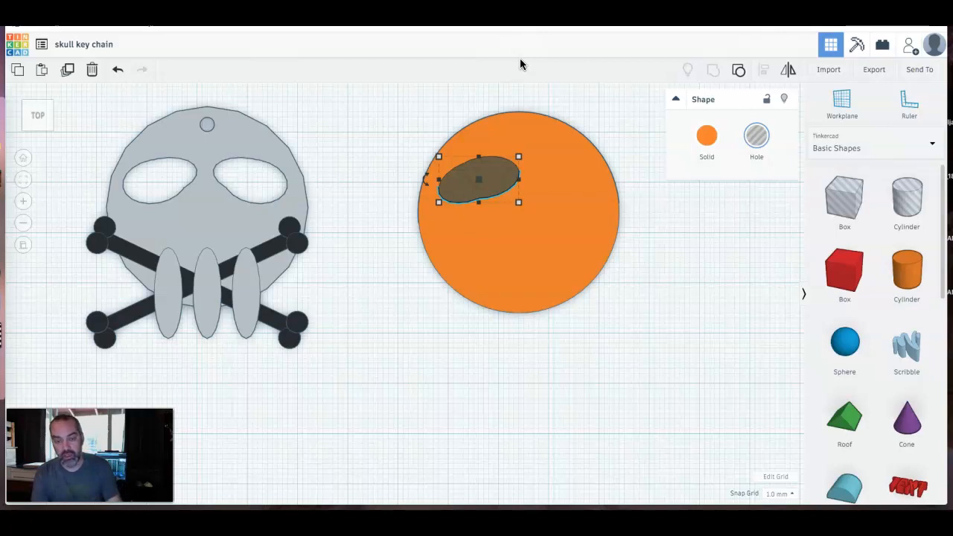
pyautogui.hotkey('ctrl', 'z')
pyautogui.hotkey('ctrl', 'y')
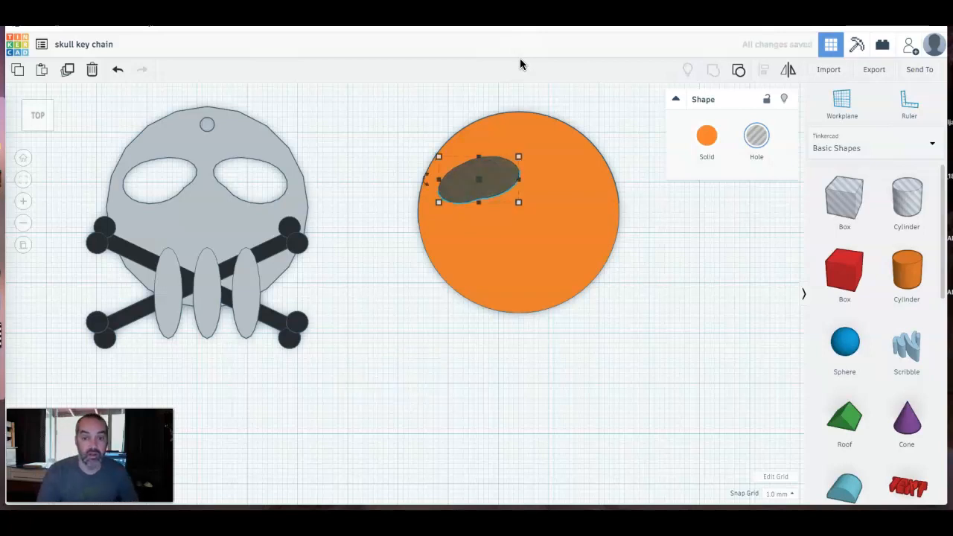
pyautogui.click(645, 54)
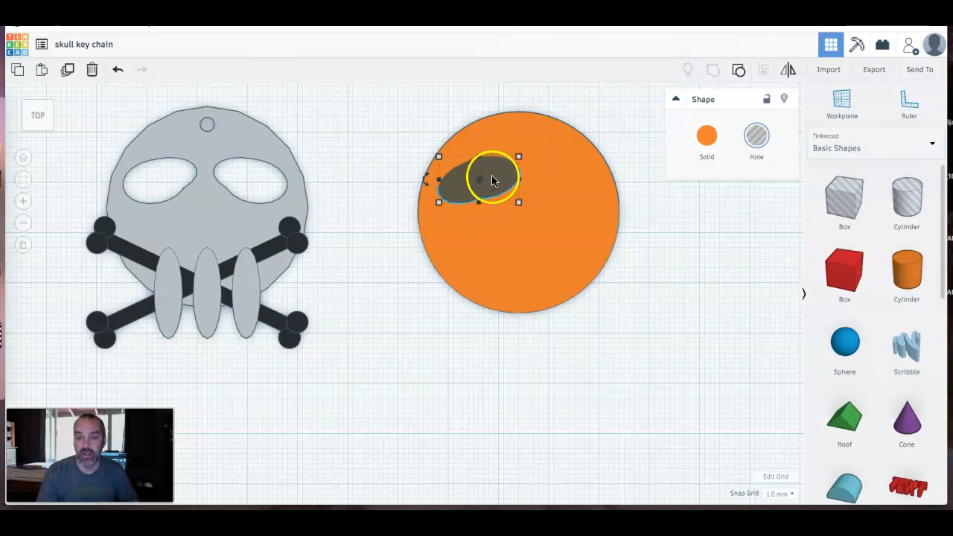
# Step: Mirror the duplicated eye hole horizontally and move it straight across to the head's right side
pyautogui.click(788, 72)
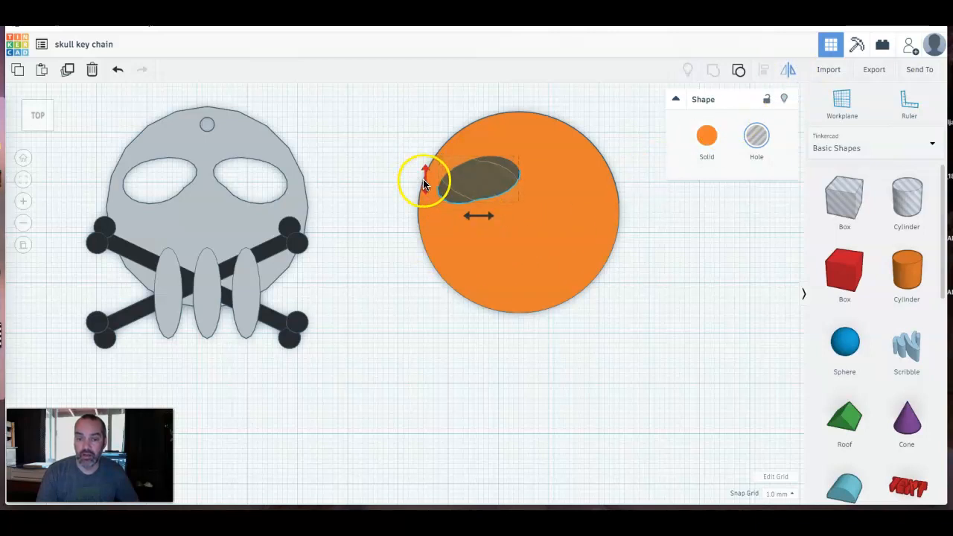
pyautogui.click(477, 216)
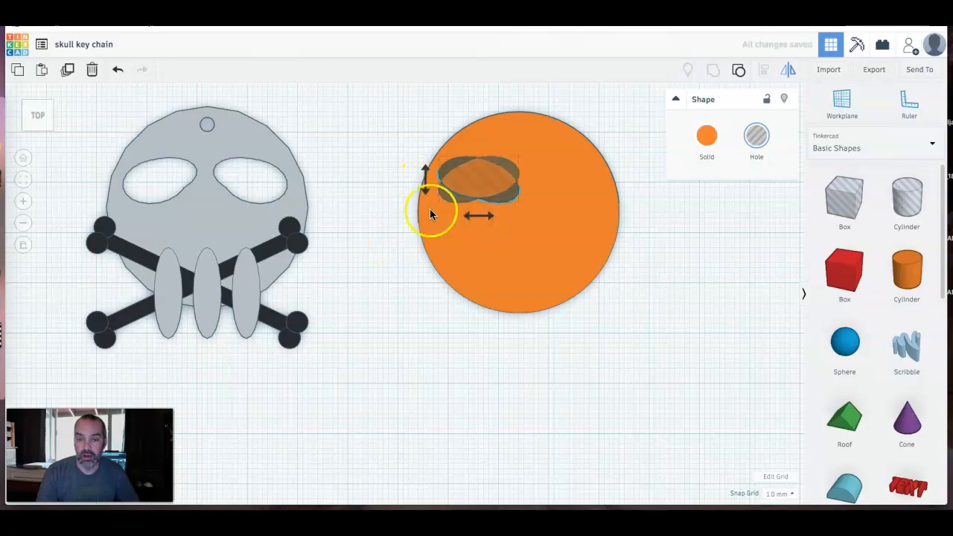
pyautogui.click(385, 246)
pyautogui.moveTo(466, 181); pyautogui.dragTo(555, 183)
pyautogui.click(370, 195)
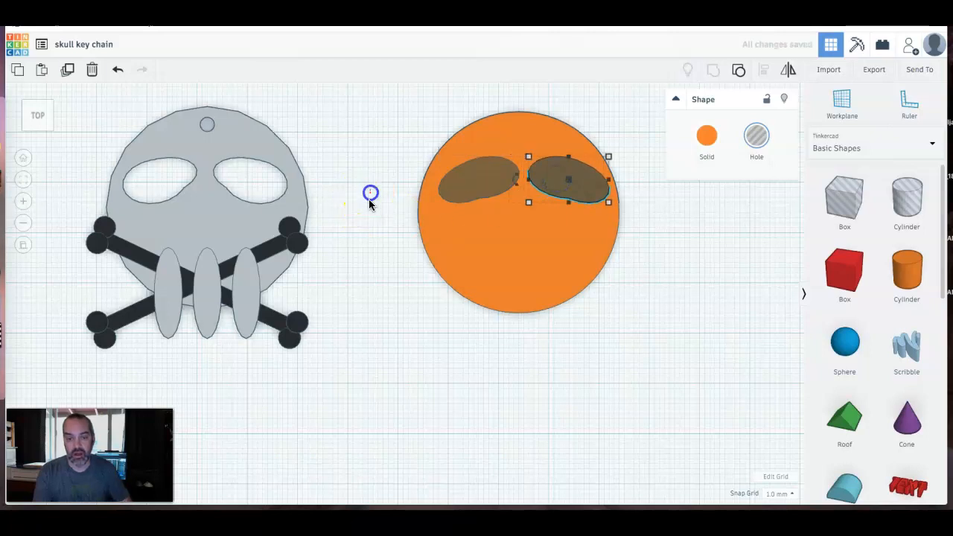
pyautogui.click(470, 182)
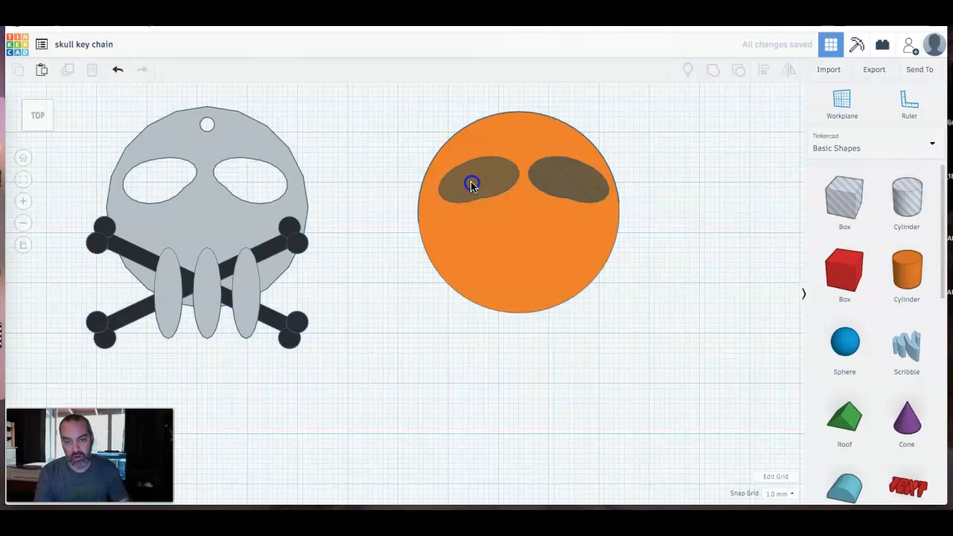
pyautogui.moveTo(470, 183); pyautogui.dragTo(468, 184)
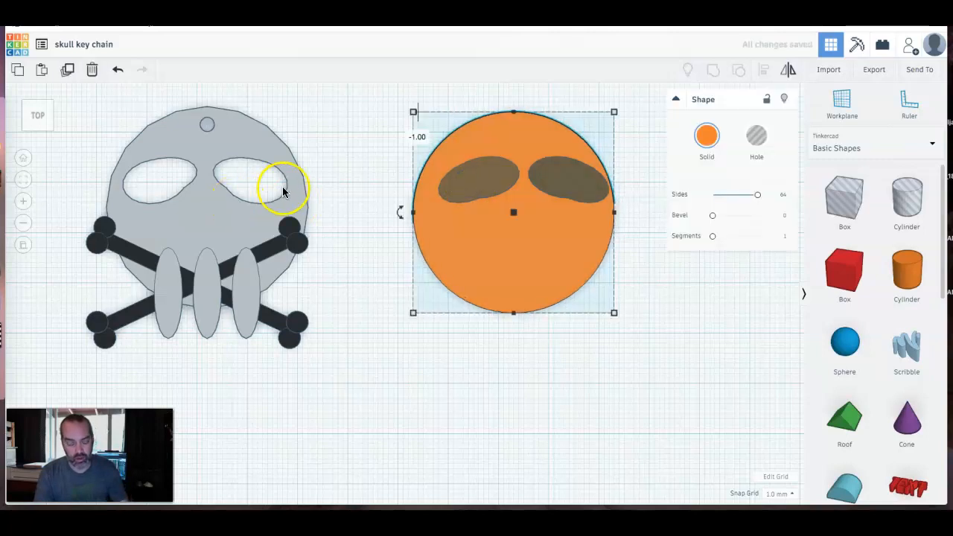
pyautogui.hotkey('ctrl', 'z')
pyautogui.click(274, 191)
pyautogui.click(453, 178)
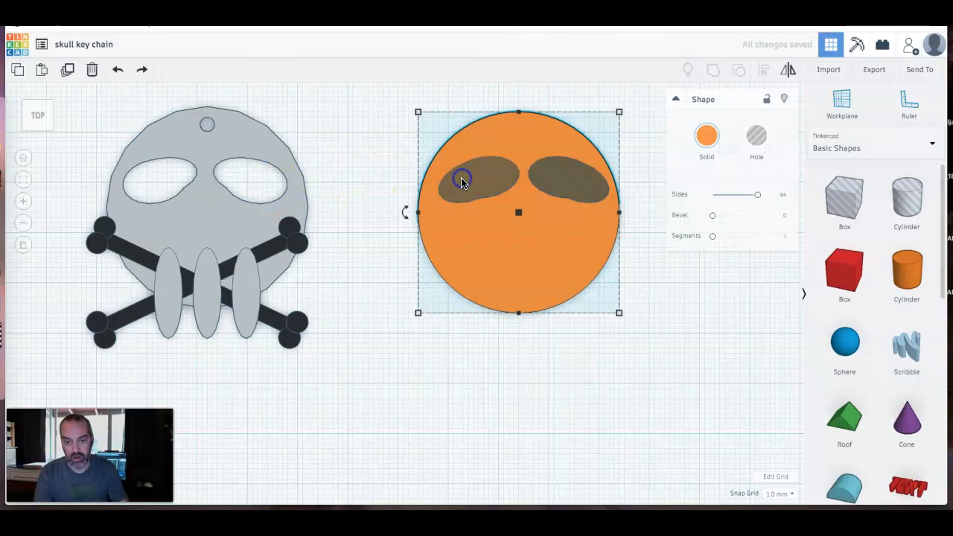
pyautogui.moveTo(405, 213); pyautogui.dragTo(406, 227)
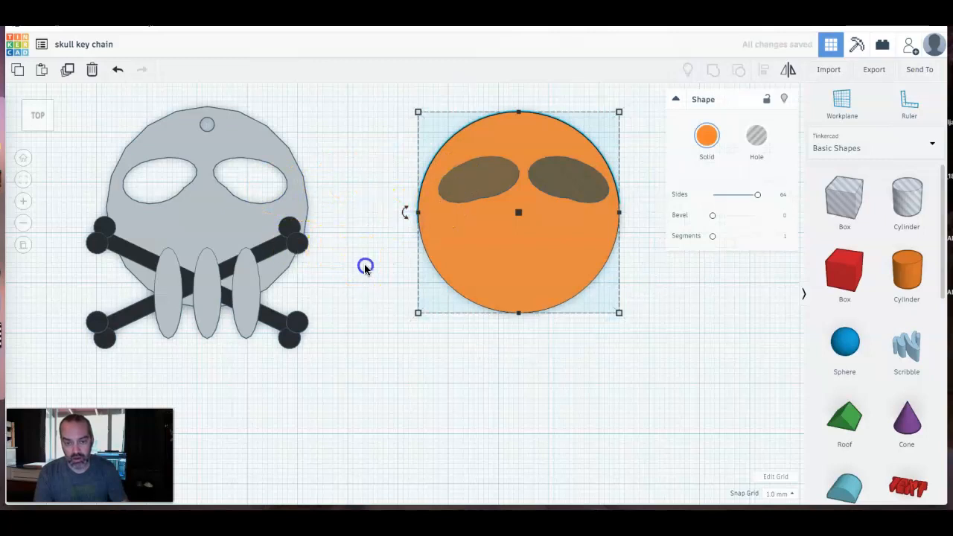
pyautogui.click(396, 249)
# Step: Nudge the left eye hole 2 mm toward the head's left edge to even out the eye spacing
pyautogui.moveTo(409, 269); pyautogui.dragTo(428, 233, button='right')
pyautogui.click(462, 140)
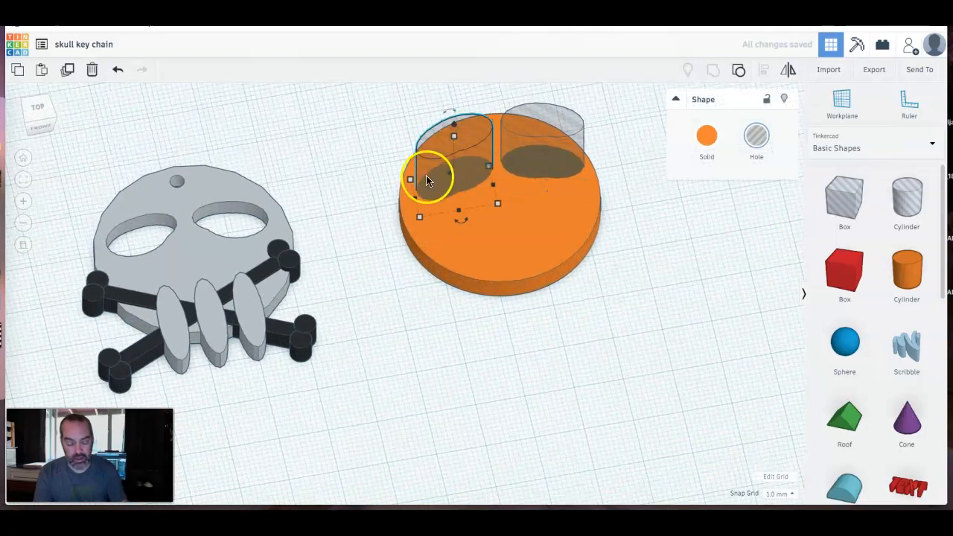
pyautogui.click(40, 111)
pyautogui.moveTo(440, 179)
pyautogui.press('Left')
pyautogui.press('Left')
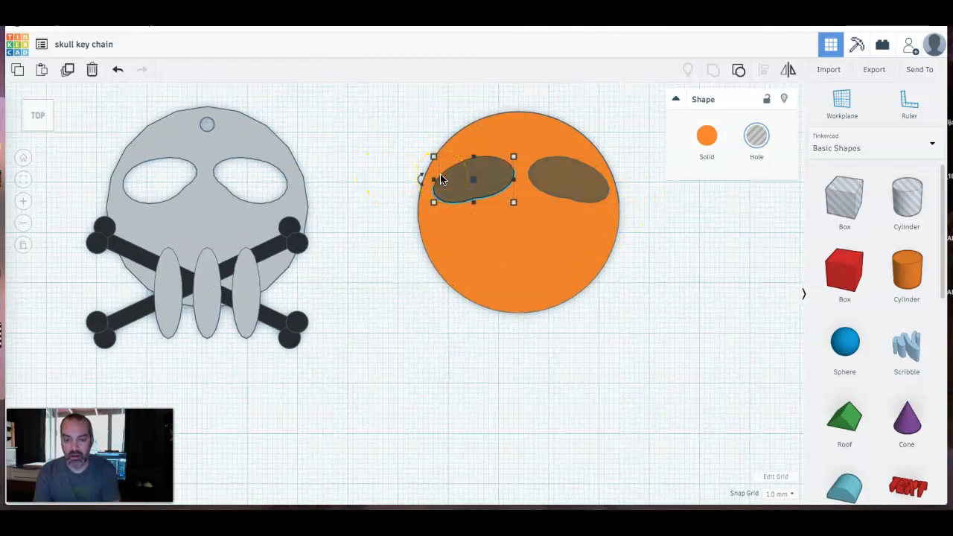
pyautogui.click(384, 125)
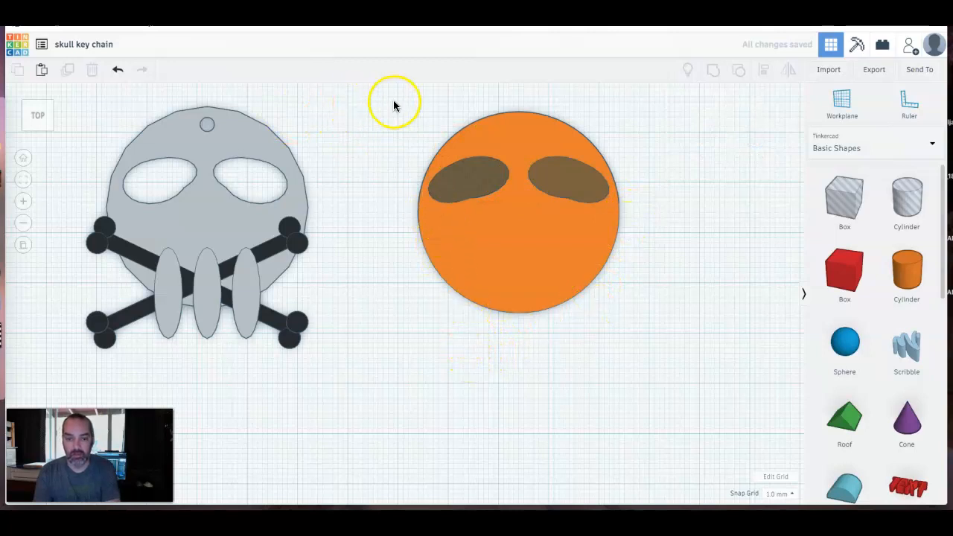
# Step: Group the orange head with both eye holes to cut out the eye sockets
pyautogui.moveTo(390, 99); pyautogui.dragTo(658, 347)
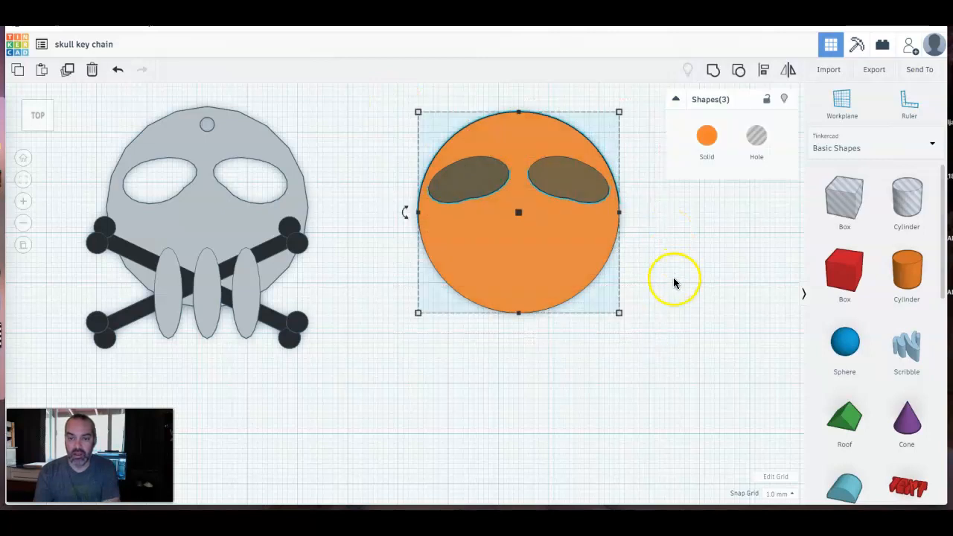
pyautogui.moveTo(695, 277); pyautogui.dragTo(712, 253, button='right')
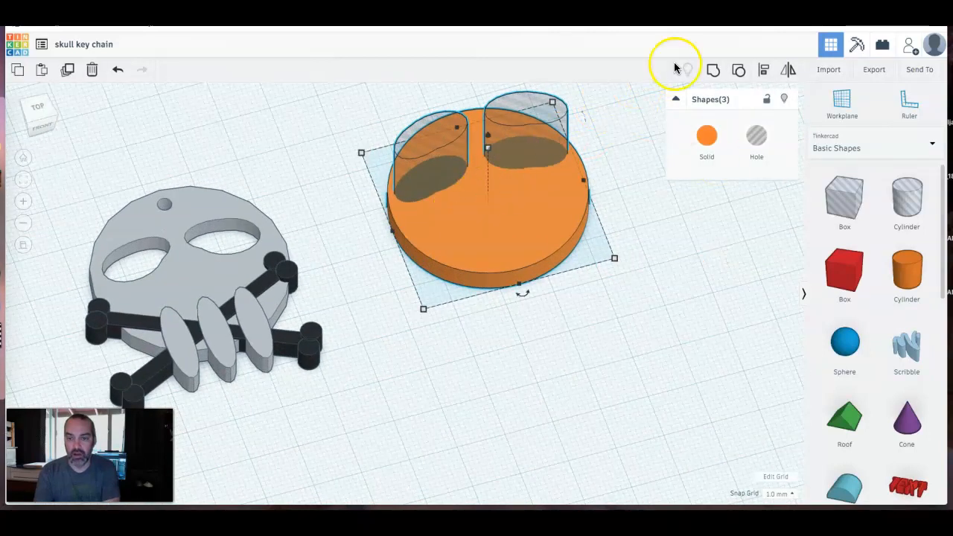
pyautogui.click(716, 72)
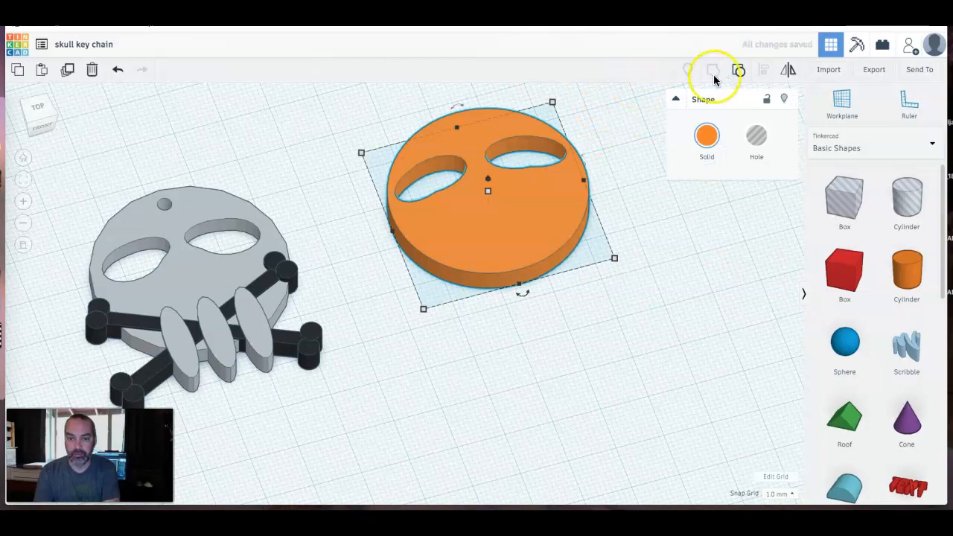
pyautogui.click(518, 328)
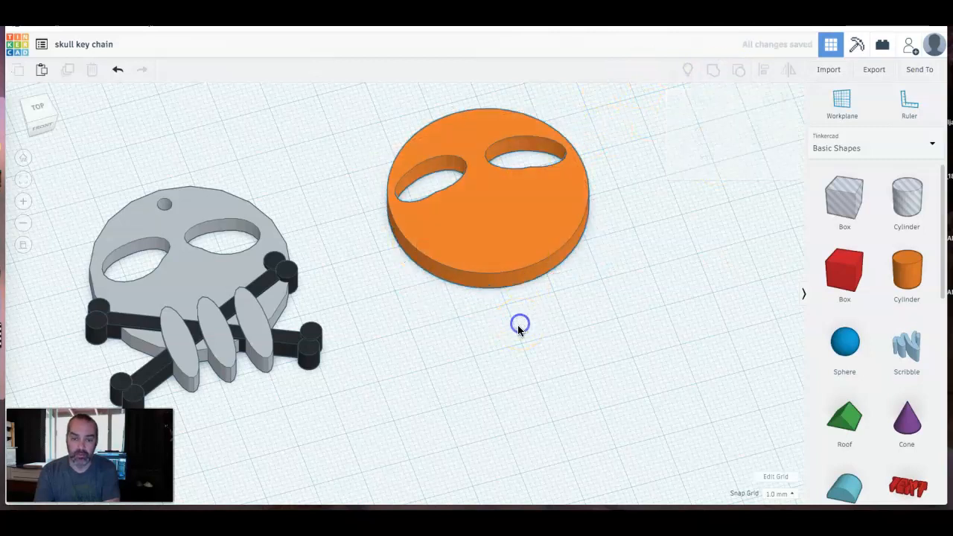
pyautogui.moveTo(514, 332); pyautogui.dragTo(462, 386, button='right')
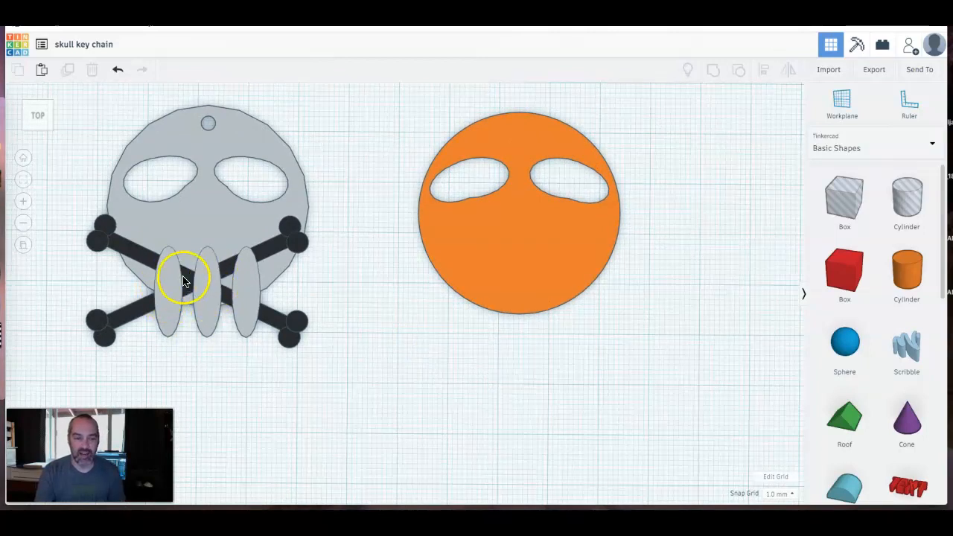
# Step: Add a cylinder below the orange head and resize its footprint to 5 mm wide by 16 mm long for a tooth
pyautogui.moveTo(915, 268); pyautogui.dragTo(422, 387)
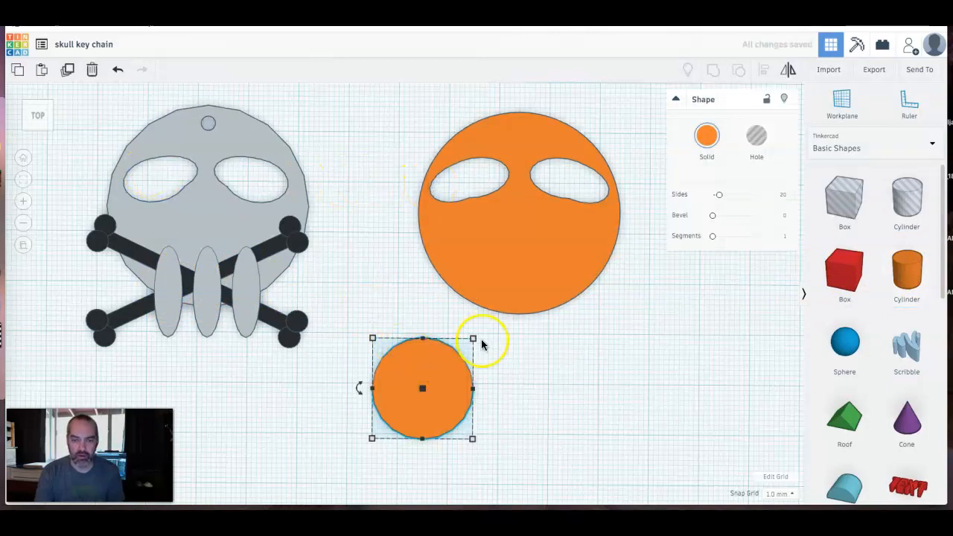
pyautogui.moveTo(472, 439)
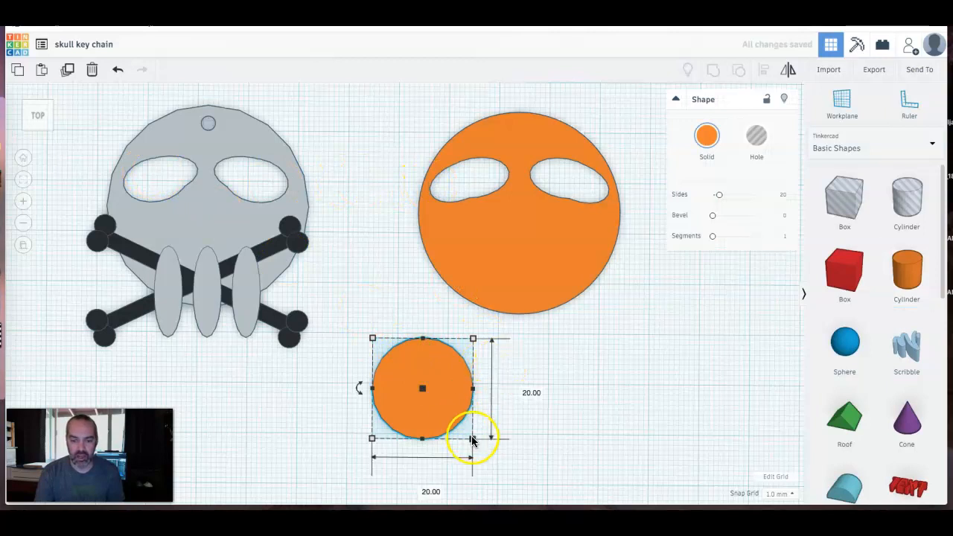
pyautogui.moveTo(472, 439); pyautogui.dragTo(398, 420)
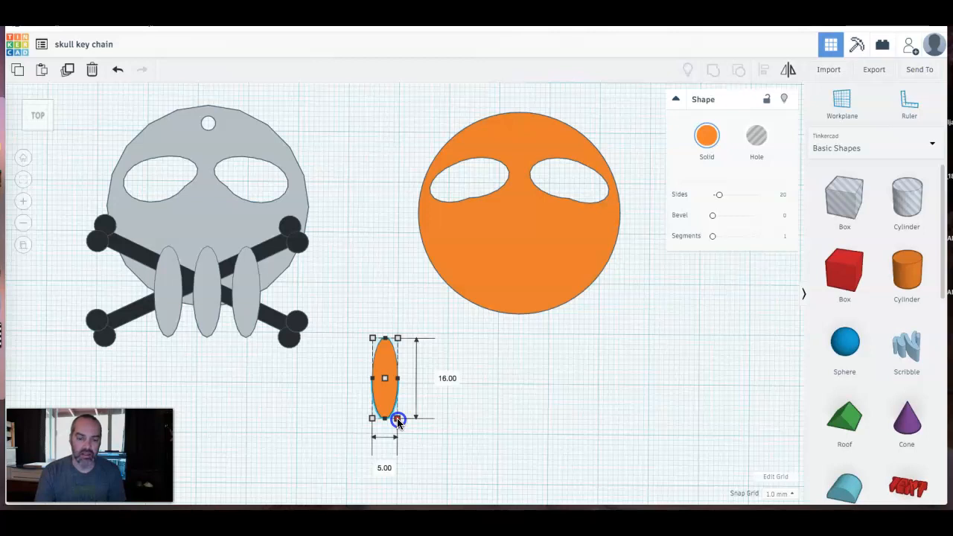
pyautogui.click(531, 387)
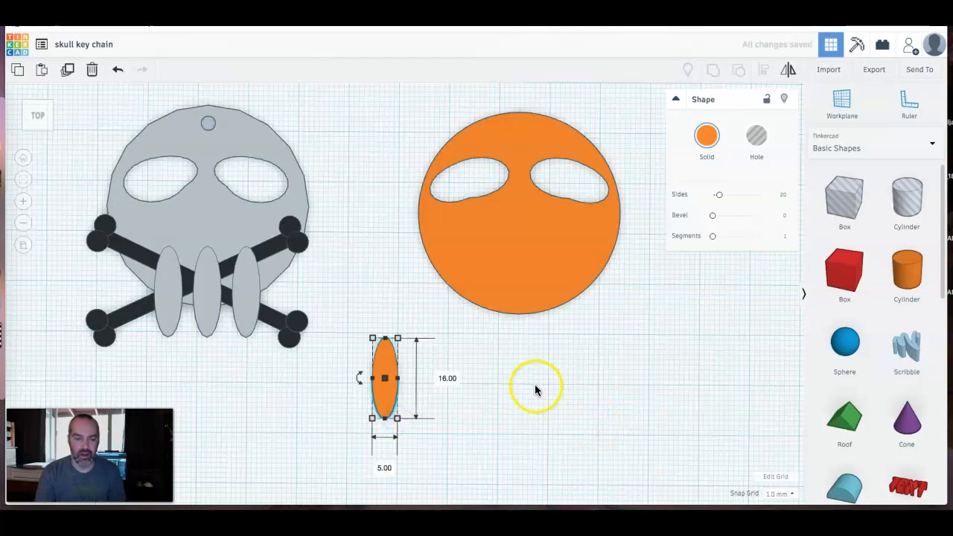
pyautogui.click(451, 393)
# Step: Color the narrow tooth oval red and leave it selected
pyautogui.click(385, 389)
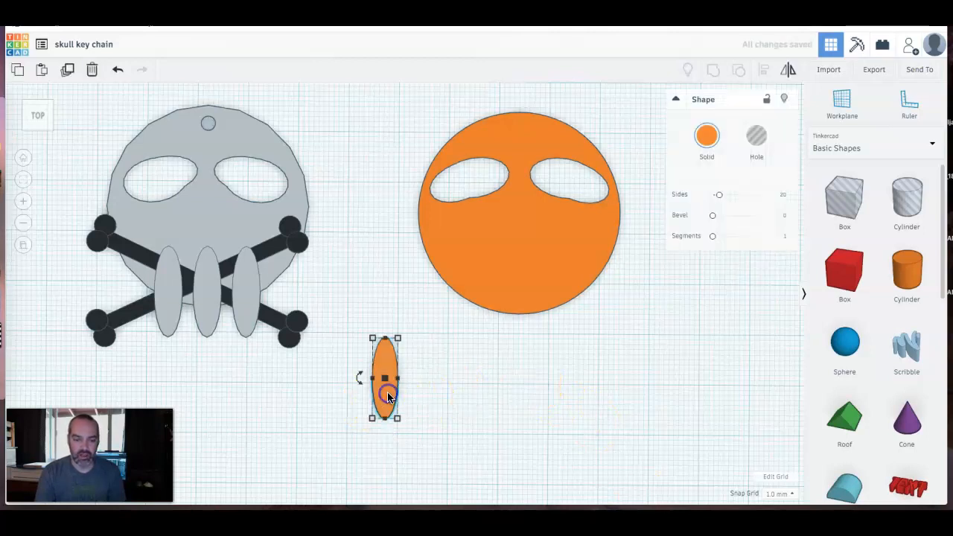
pyautogui.click(707, 144)
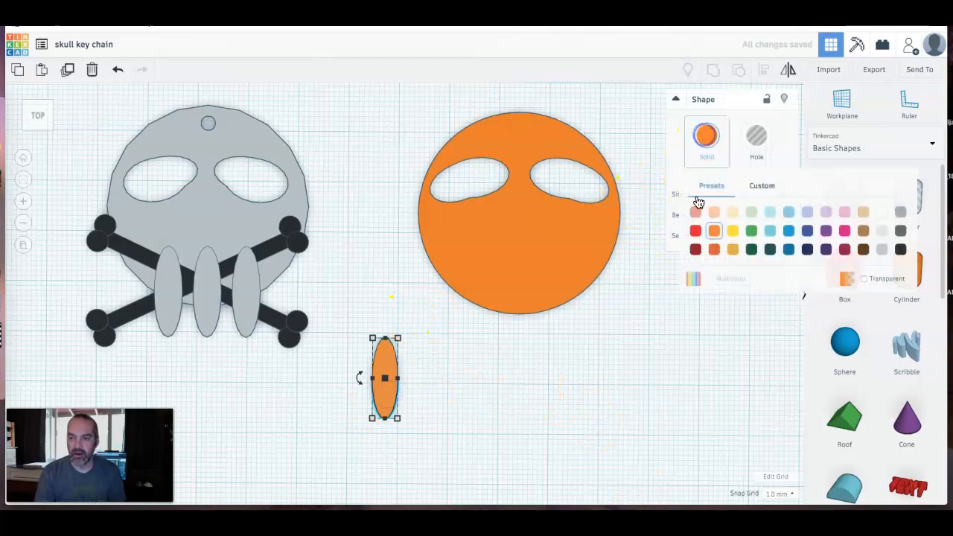
pyautogui.click(695, 235)
pyautogui.click(453, 400)
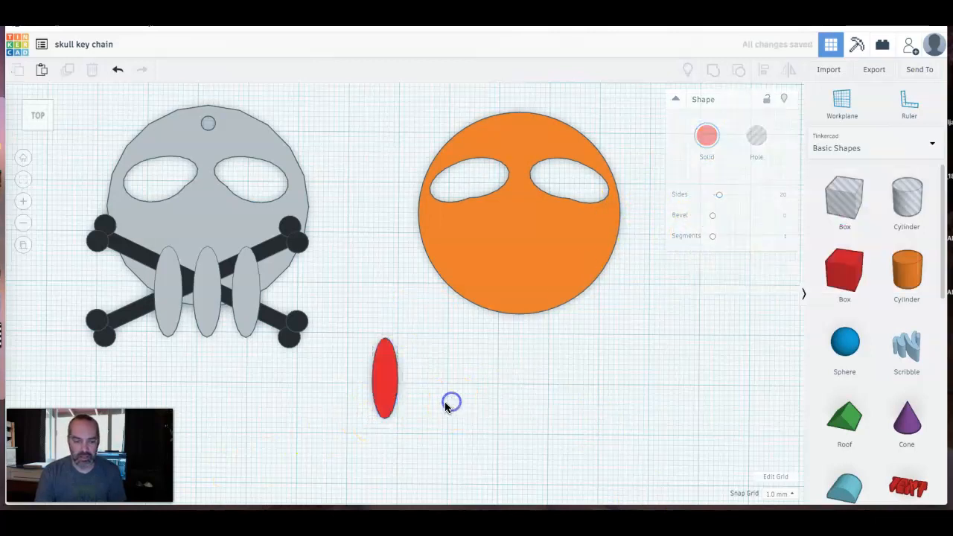
pyautogui.click(382, 376)
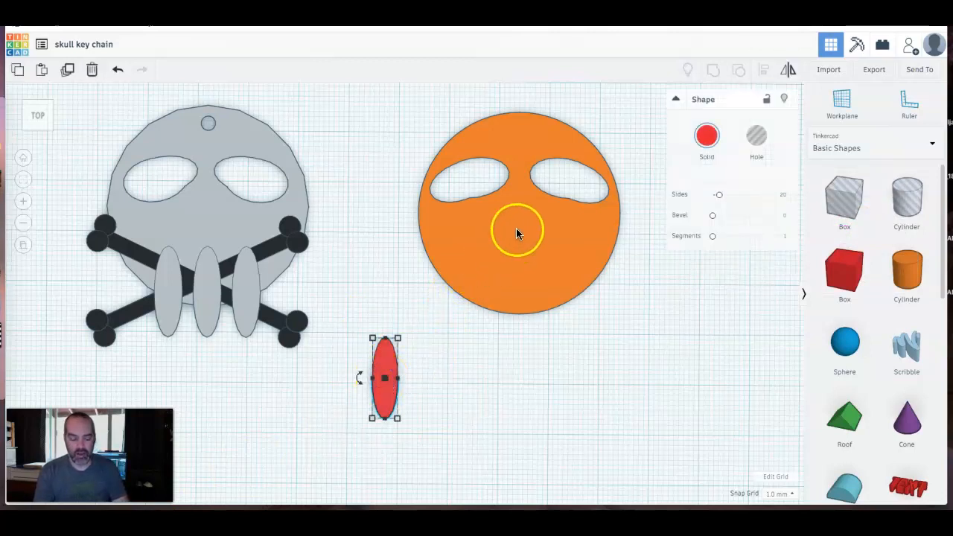
# Step: Align the orange head and the red tooth on their shared left-to-right center, then deselect them
pyautogui.keyDown('shift'); pyautogui.click(521, 252); pyautogui.keyUp('shift')
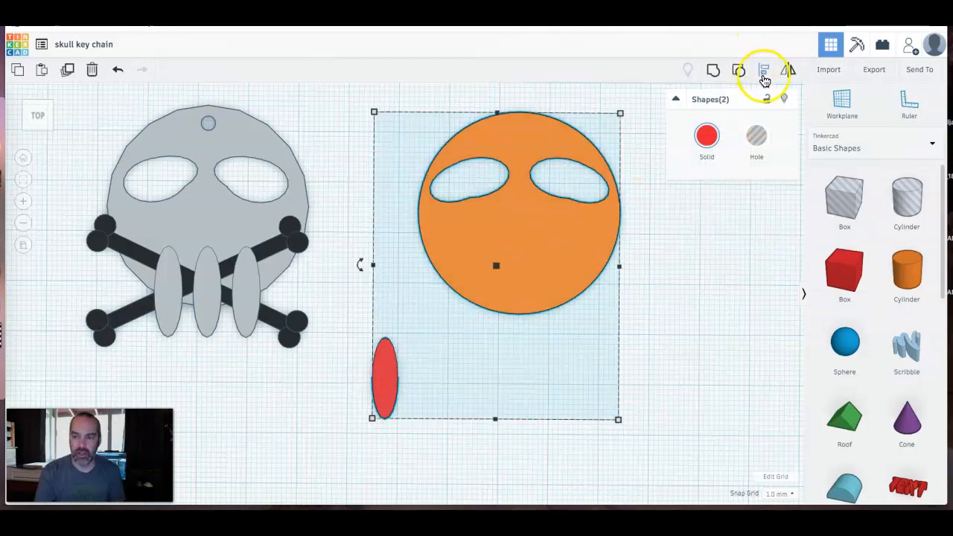
pyautogui.click(764, 74)
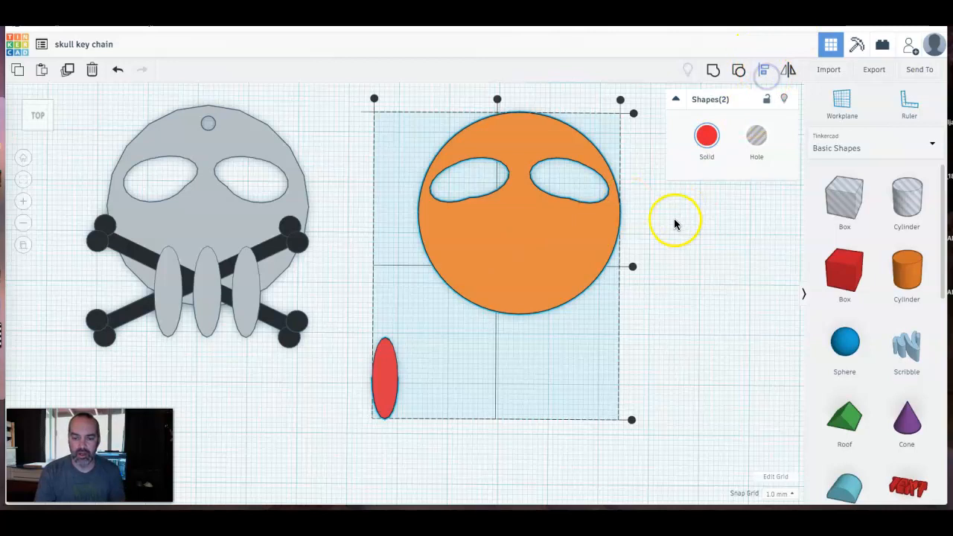
pyautogui.click(497, 99)
pyautogui.click(683, 319)
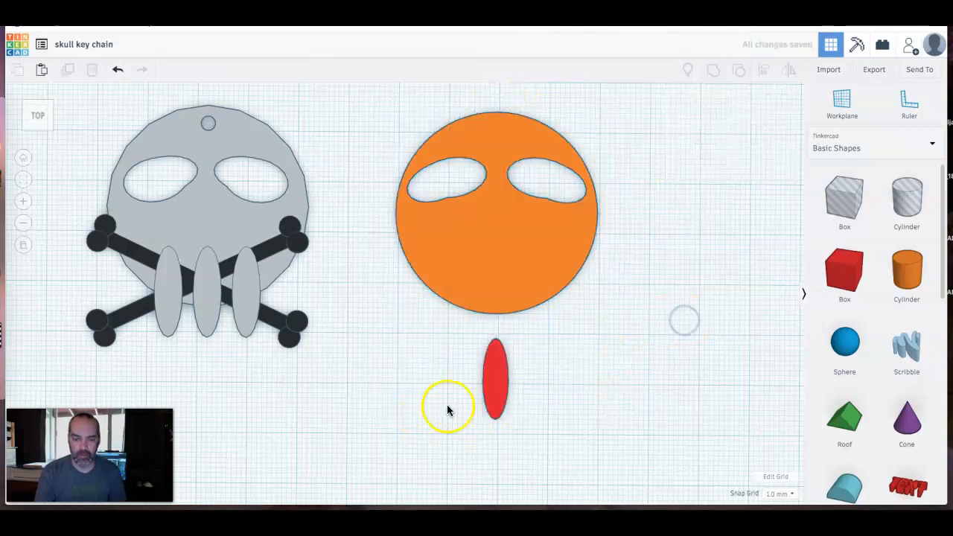
# Step: Move the red tooth 17 mm up so it overlaps the lower edge of the orange head
pyautogui.click(499, 395)
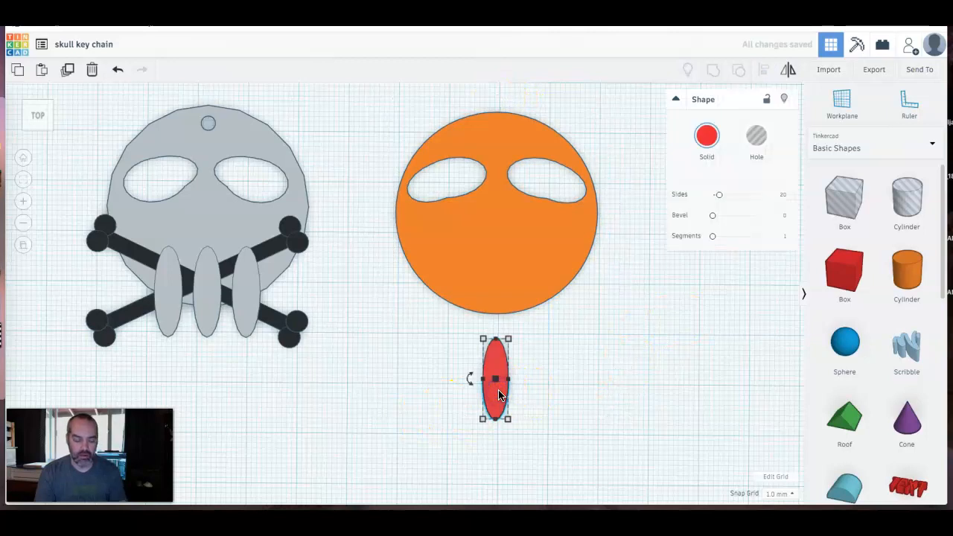
pyautogui.moveTo(500, 389); pyautogui.dragTo(500, 313)
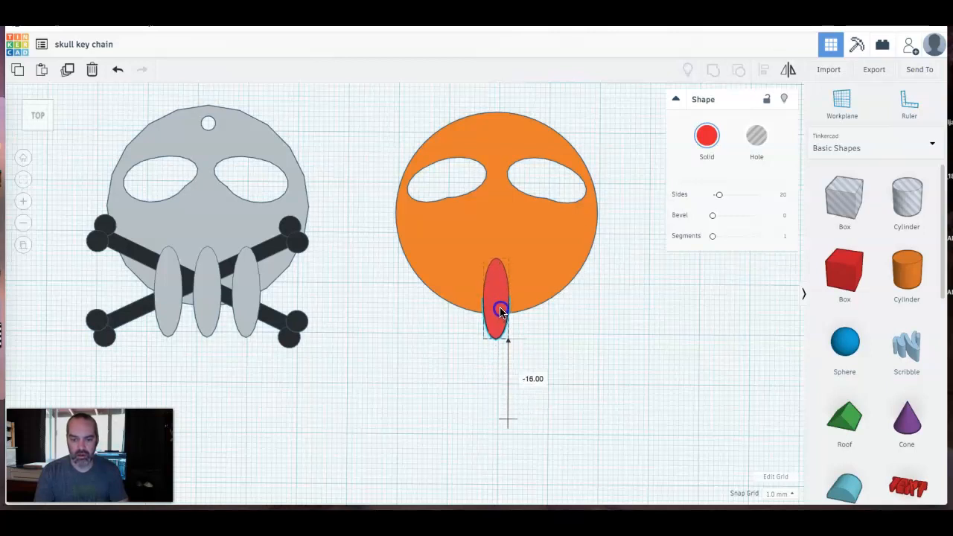
pyautogui.moveTo(500, 311); pyautogui.dragTo(501, 313)
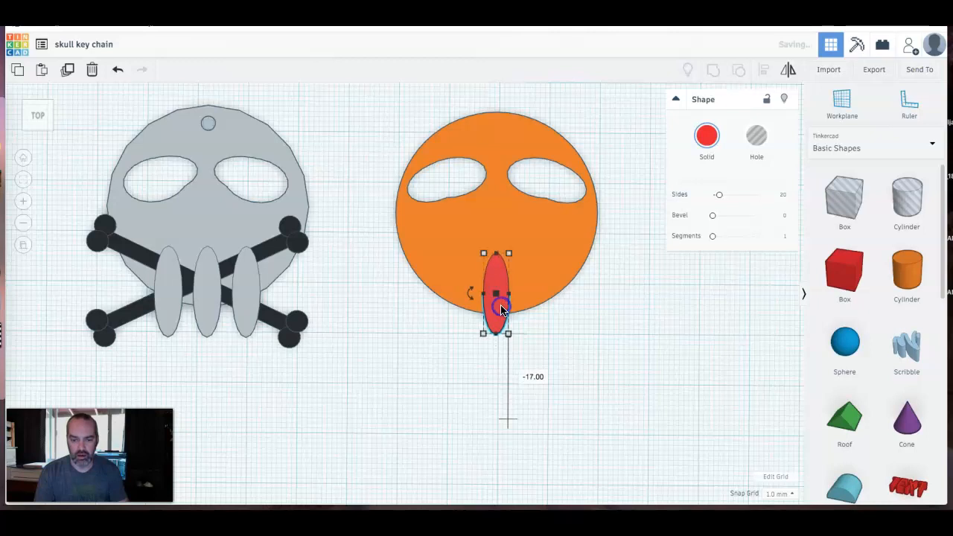
pyautogui.click(483, 382)
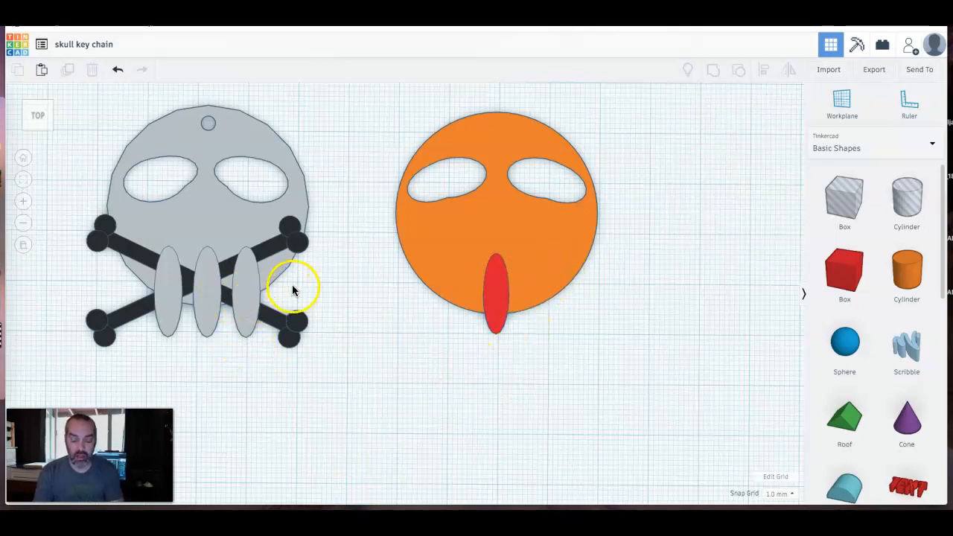
# Step: Duplicate the red tooth and place the copy 7 mm to the right of the original
pyautogui.click(495, 295)
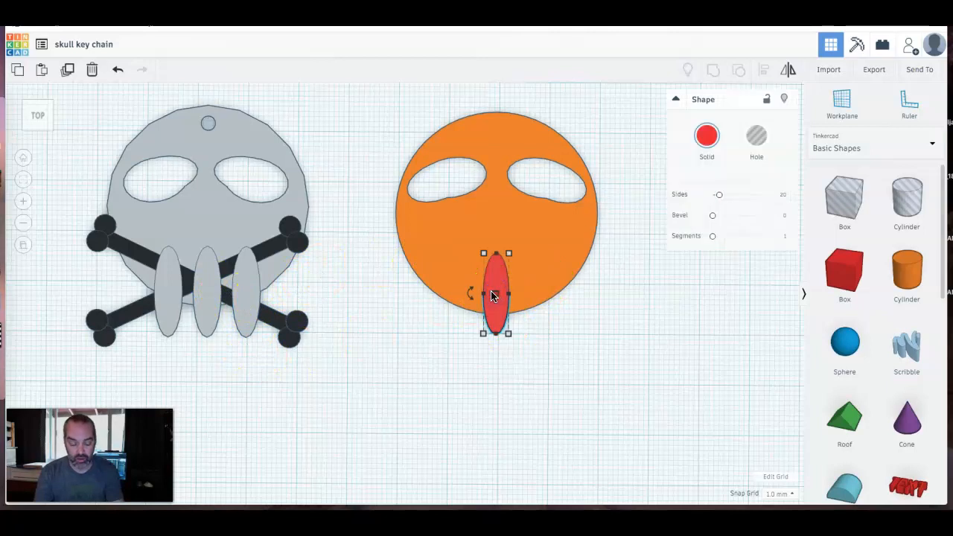
pyautogui.hotkey('ctrl', 'd')
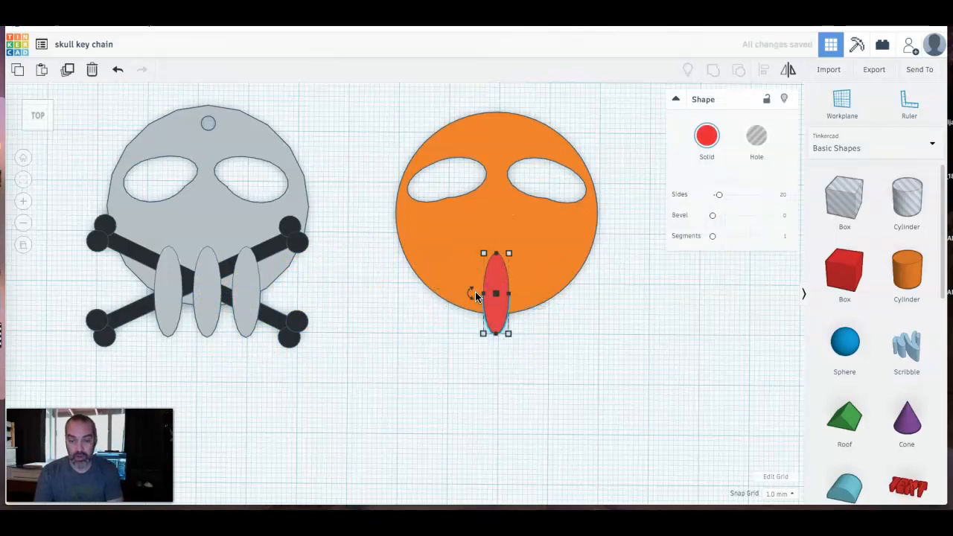
pyautogui.moveTo(496, 281); pyautogui.dragTo(532, 291)
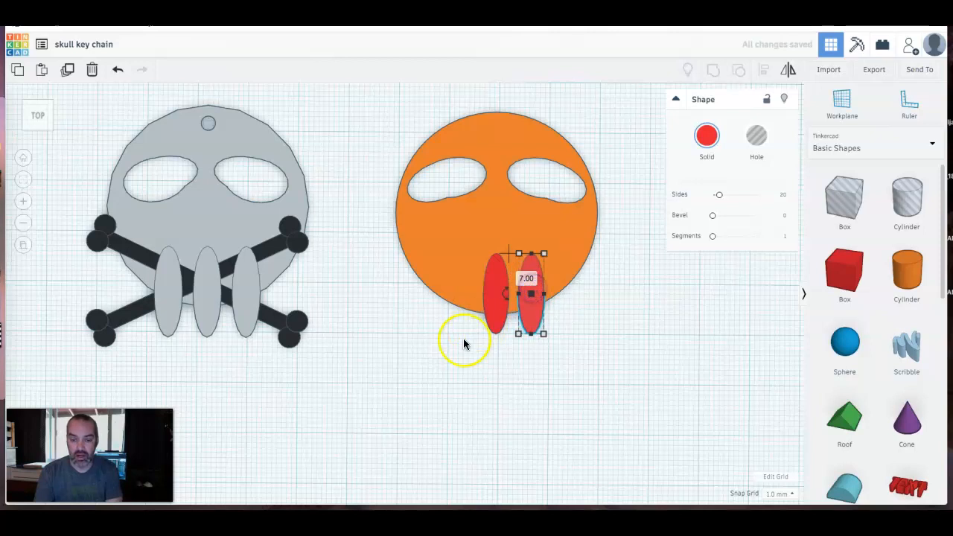
pyautogui.click(462, 357)
# Step: Duplicate the middle tooth and place the copy to its left, matching the spacing on the right side
pyautogui.click(497, 312)
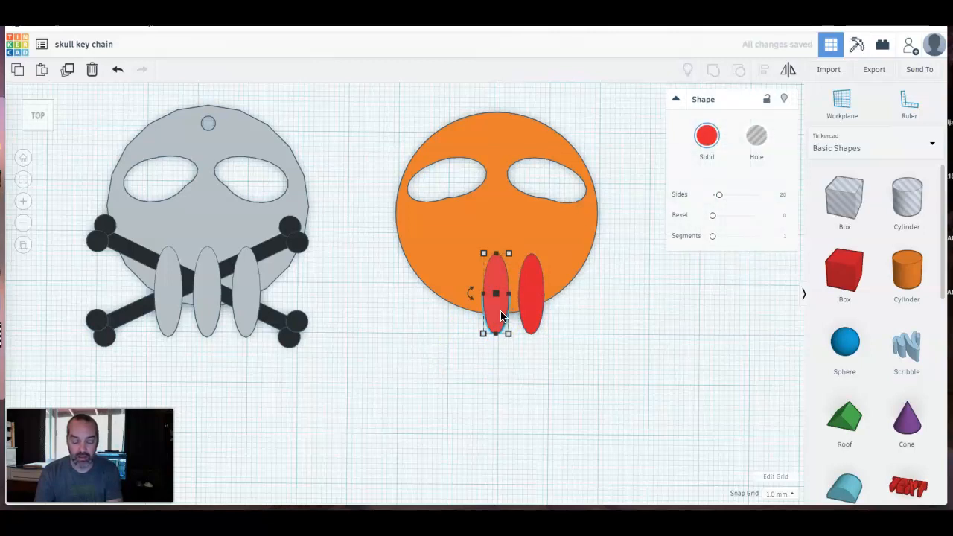
pyautogui.moveTo(502, 319); pyautogui.dragTo(459, 319)
pyautogui.click(459, 385)
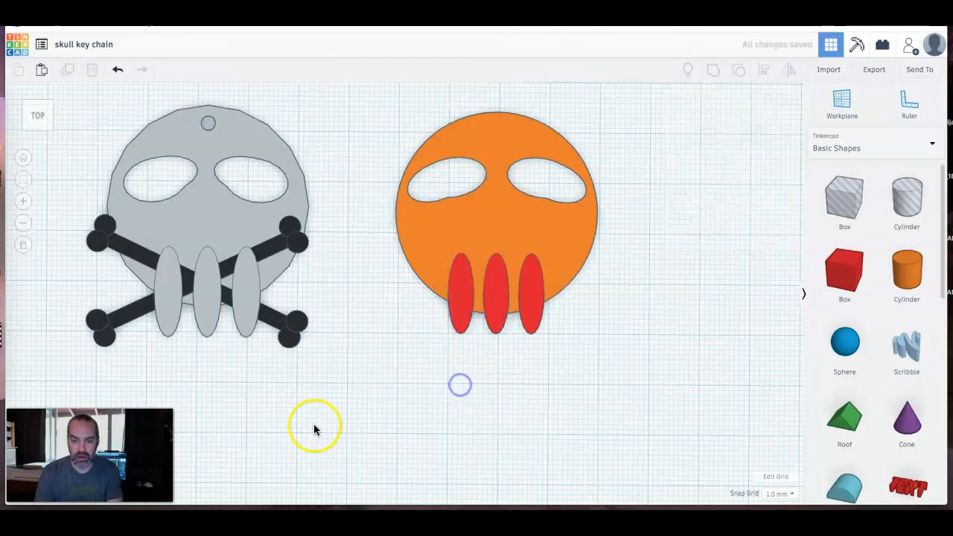
# Step: Set the height of all three red teeth to 5.5 mm
pyautogui.click(397, 388)
pyautogui.moveTo(397, 388); pyautogui.dragTo(424, 368, button='right')
pyautogui.moveTo(429, 337); pyautogui.dragTo(519, 303, button='right')
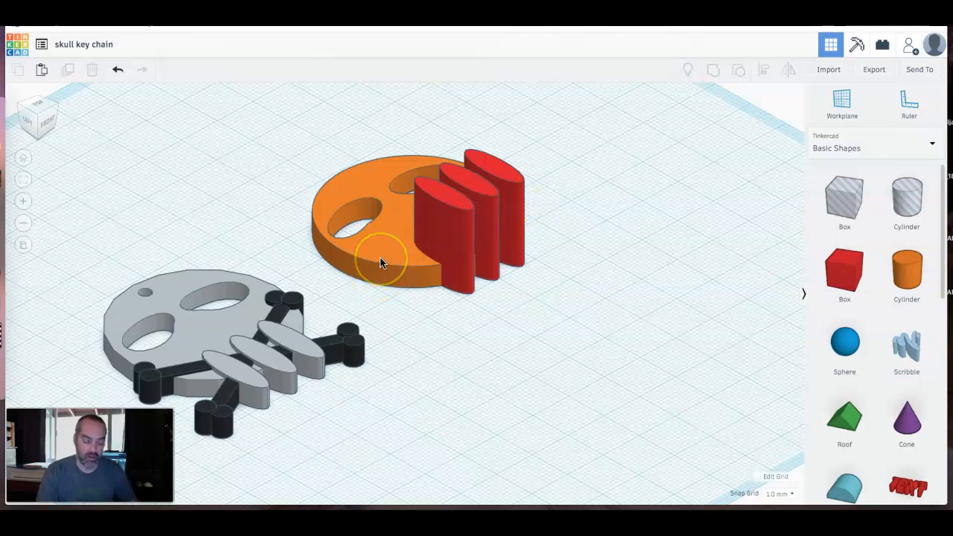
pyautogui.click(466, 229)
pyautogui.keyDown('shift'); pyautogui.click(489, 208); pyautogui.keyUp('shift')
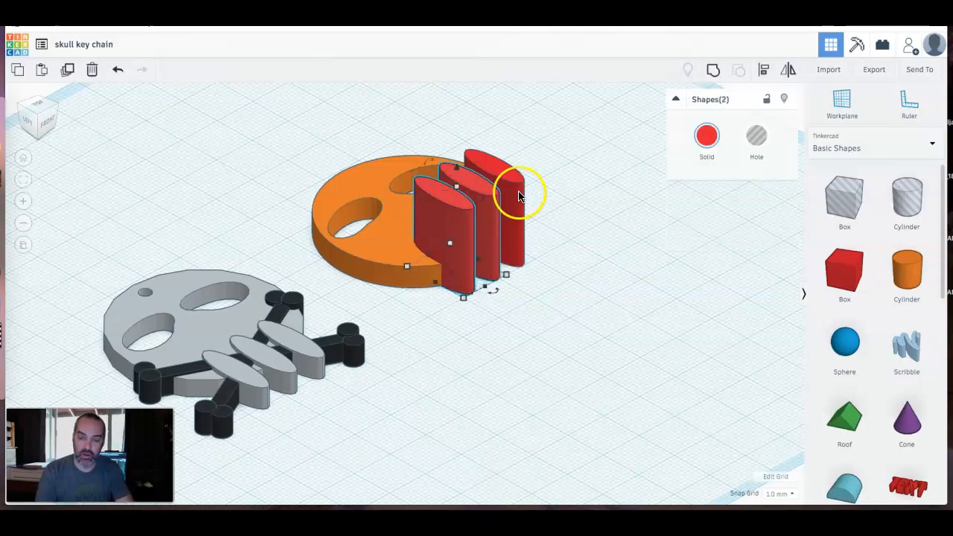
pyautogui.keyDown('shift'); pyautogui.click(518, 196); pyautogui.keyUp('shift')
pyautogui.moveTo(470, 181); pyautogui.dragTo(469, 183)
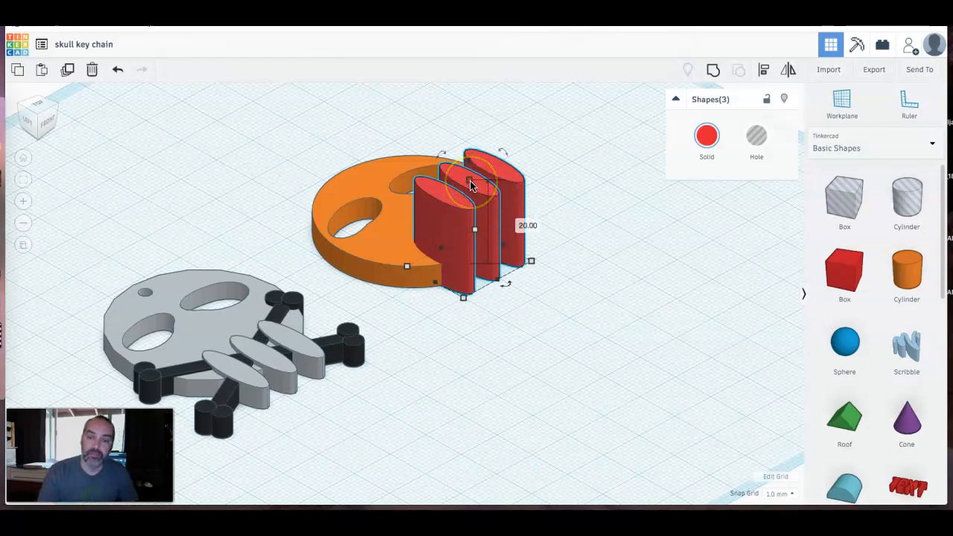
pyautogui.click(518, 222)
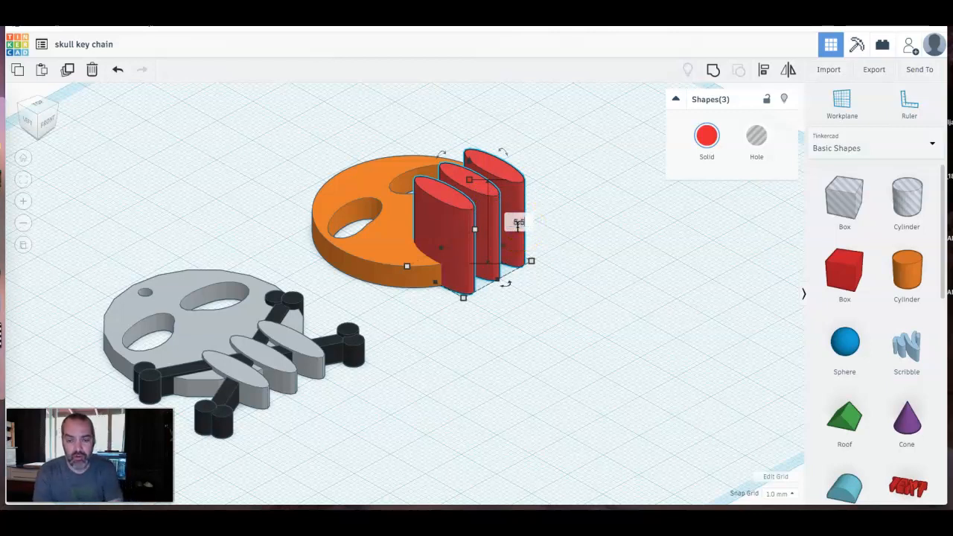
pyautogui.write('5.5')
pyautogui.press('Return')
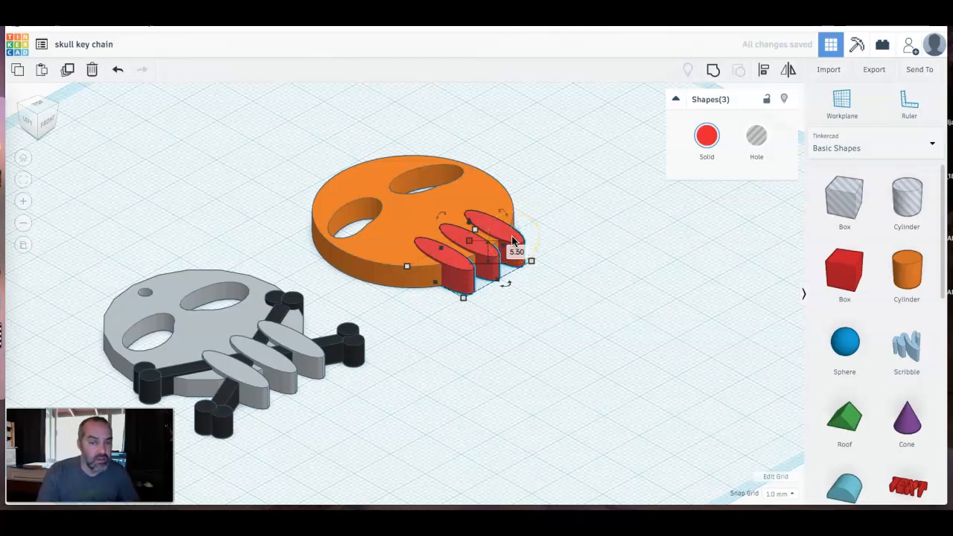
pyautogui.click(498, 320)
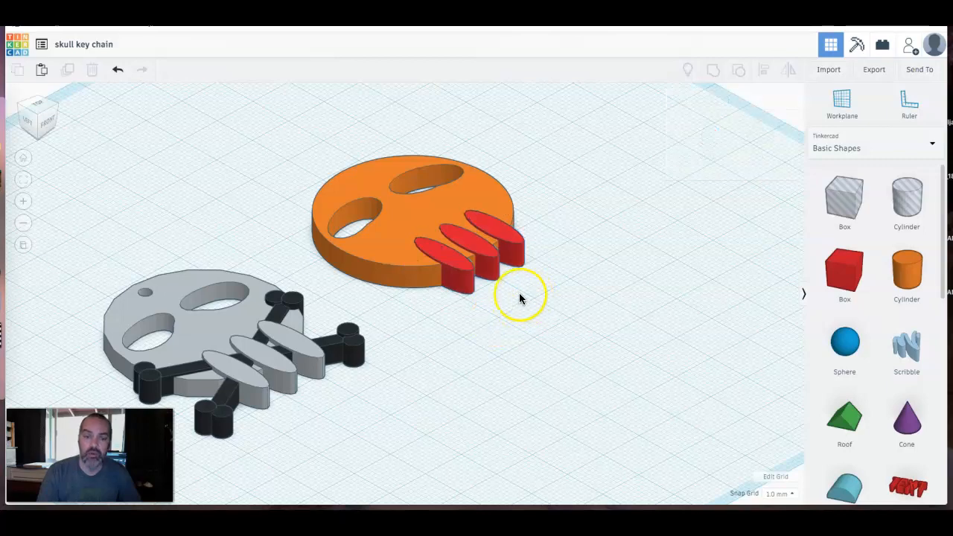
# Step: Add a red box below the orange skull and resize its footprint to 42 mm long by 3 mm wide for a crossbone
pyautogui.moveTo(511, 297); pyautogui.dragTo(392, 405, button='right')
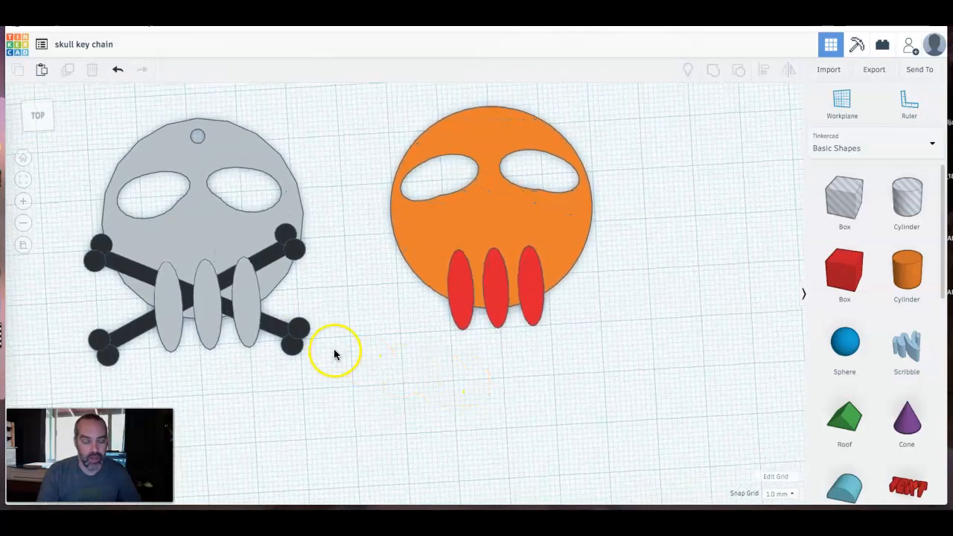
pyautogui.moveTo(848, 267); pyautogui.dragTo(445, 422)
pyautogui.moveTo(555, 455)
pyautogui.mouseDown(button='right')
pyautogui.moveTo(543, 451)
pyautogui.moveTo(536, 416)
pyautogui.moveTo(542, 457)
pyautogui.mouseUp(button='right')
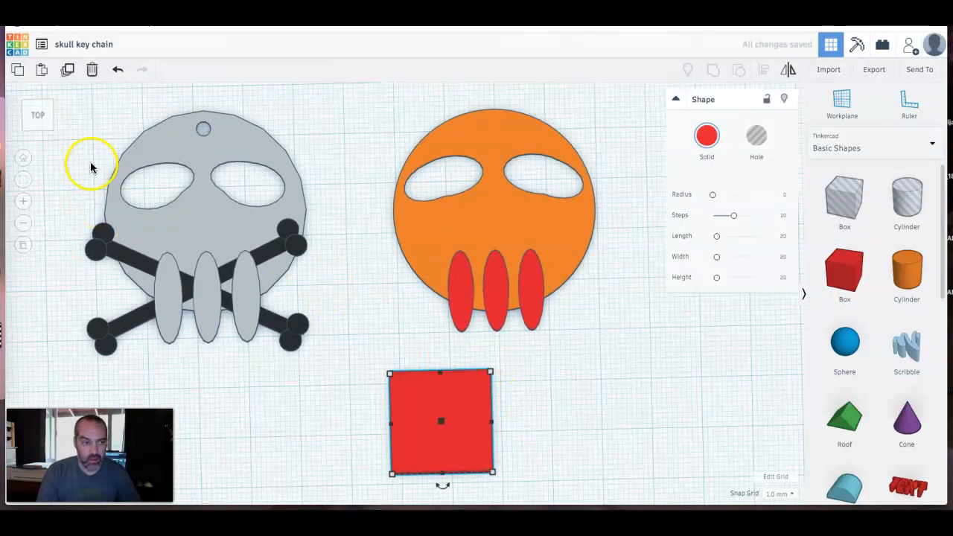
pyautogui.click(38, 117)
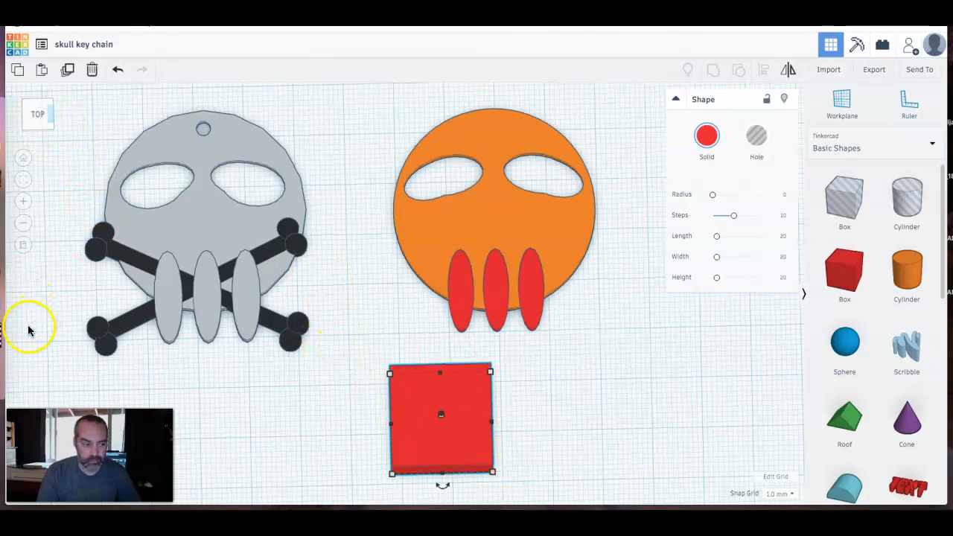
pyautogui.click(25, 249)
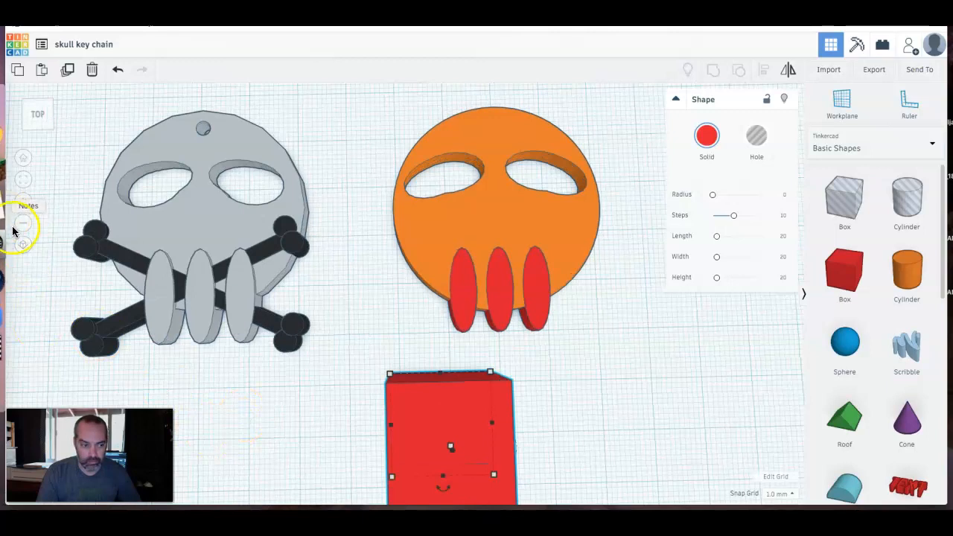
pyautogui.click(23, 245)
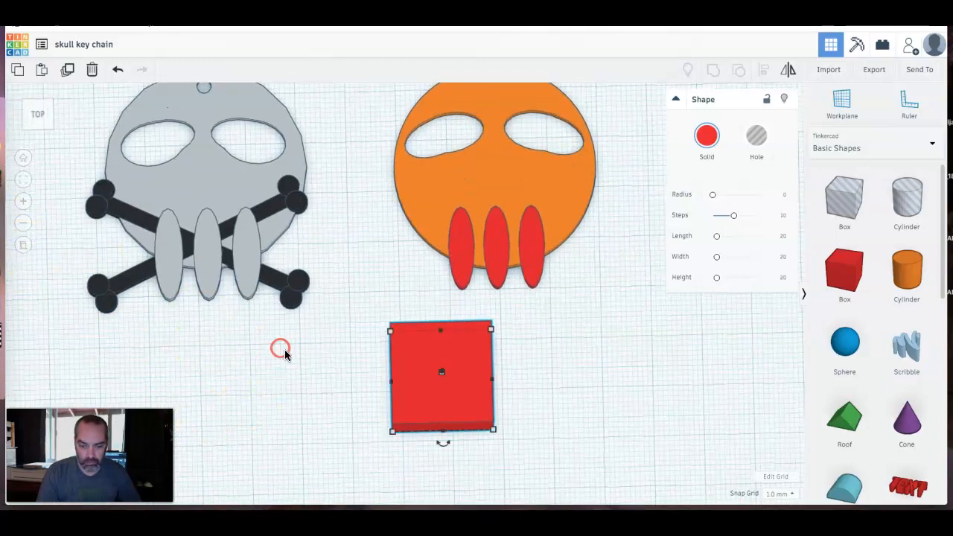
pyautogui.moveTo(492, 431)
pyautogui.moveTo(492, 431); pyautogui.dragTo(603, 345)
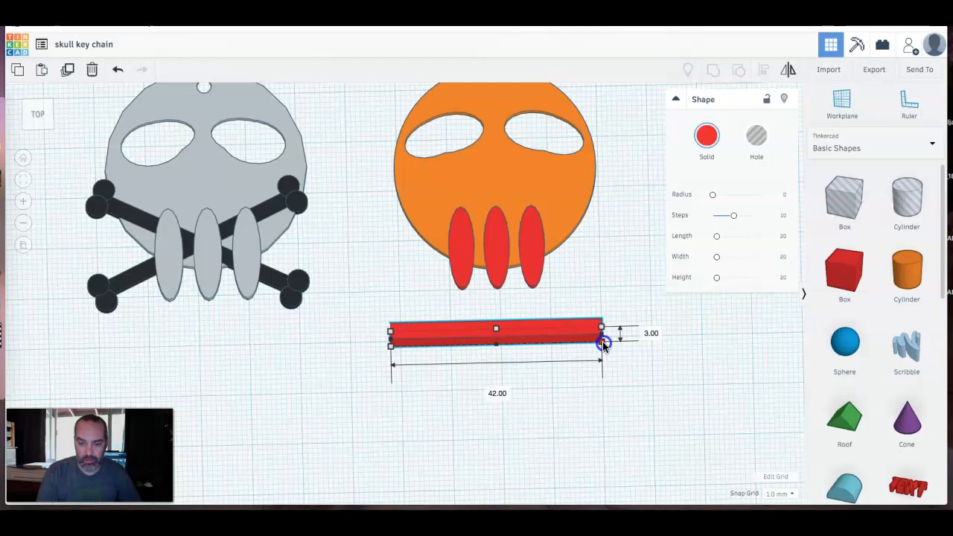
pyautogui.moveTo(428, 411); pyautogui.dragTo(432, 454, button='right')
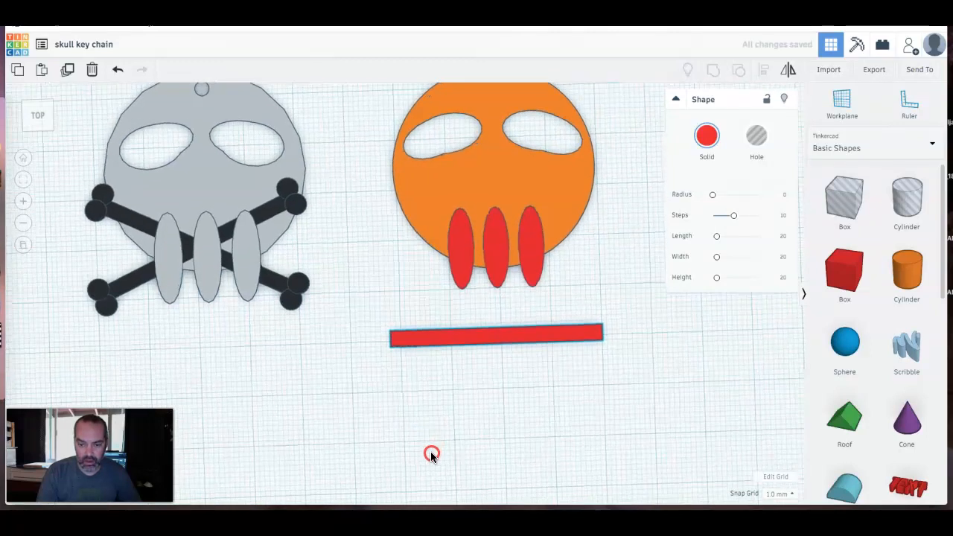
# Step: Set the height of the long red crossbone bar to 5.5 mm
pyautogui.moveTo(434, 397); pyautogui.dragTo(496, 355, button='right')
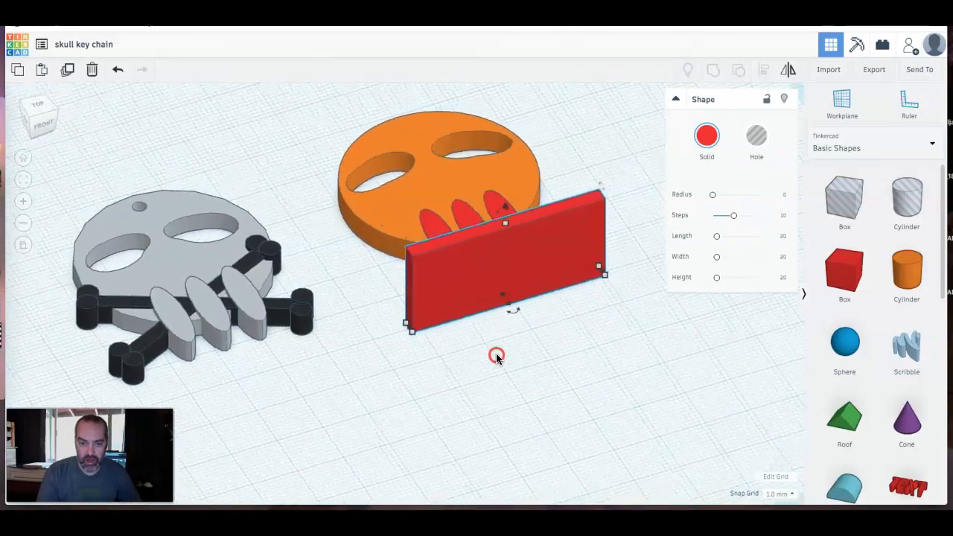
pyautogui.click(505, 224)
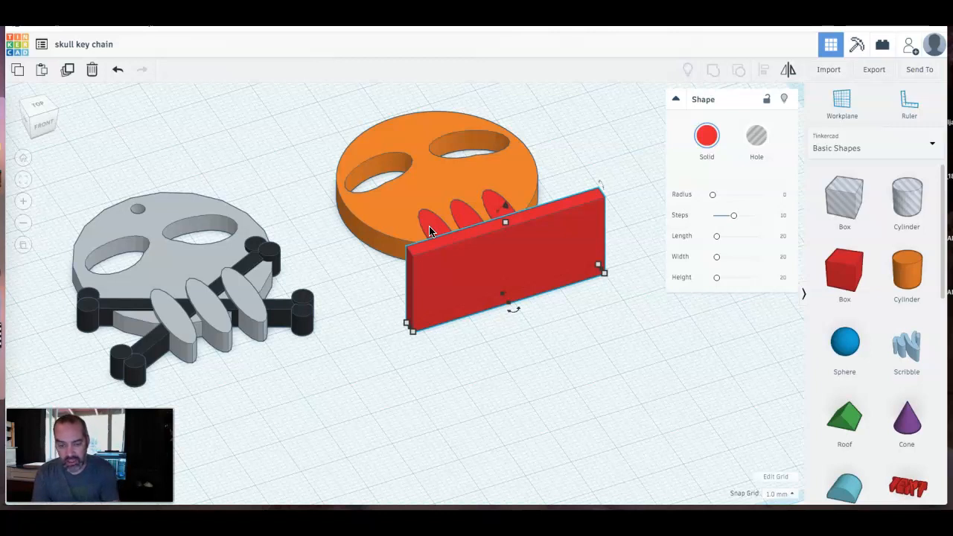
pyautogui.click(562, 260)
pyautogui.click(562, 261)
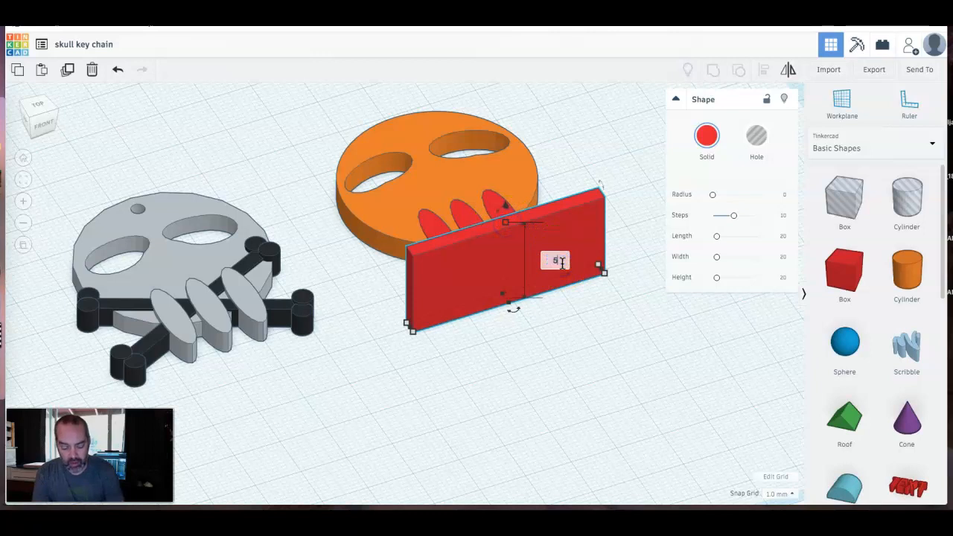
pyautogui.write('5.5')
pyautogui.press('Return')
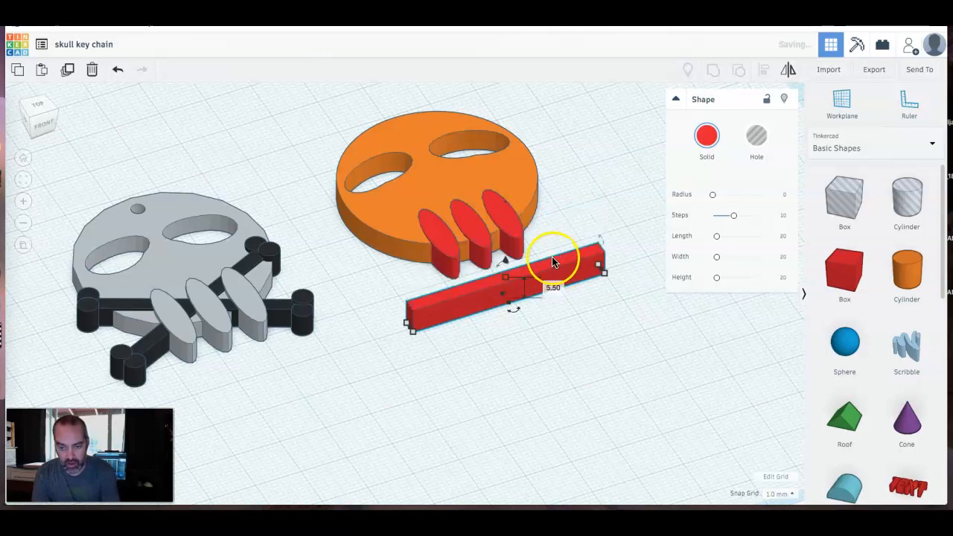
pyautogui.click(470, 345)
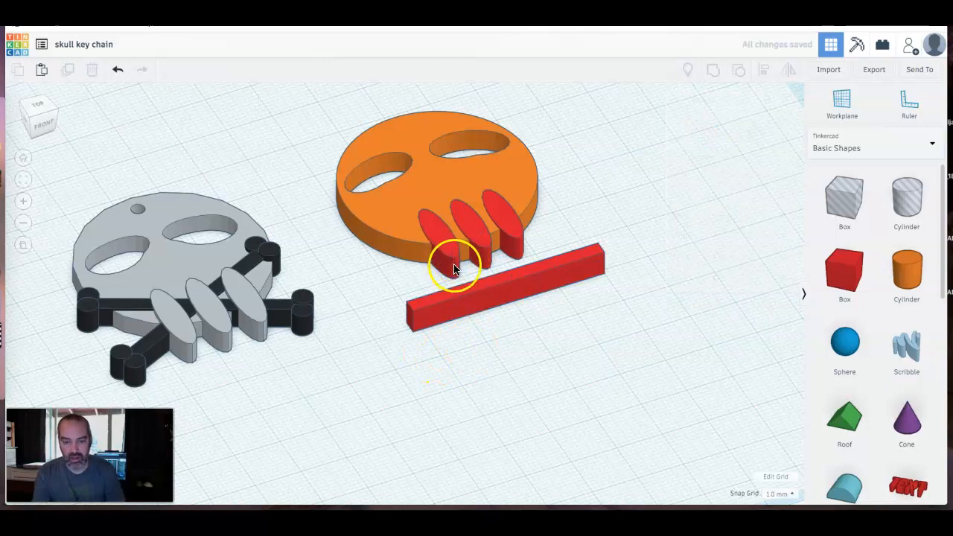
# Step: Select the three red teeth together and increase their height slightly above that of the crossbone bar
pyautogui.click(454, 268)
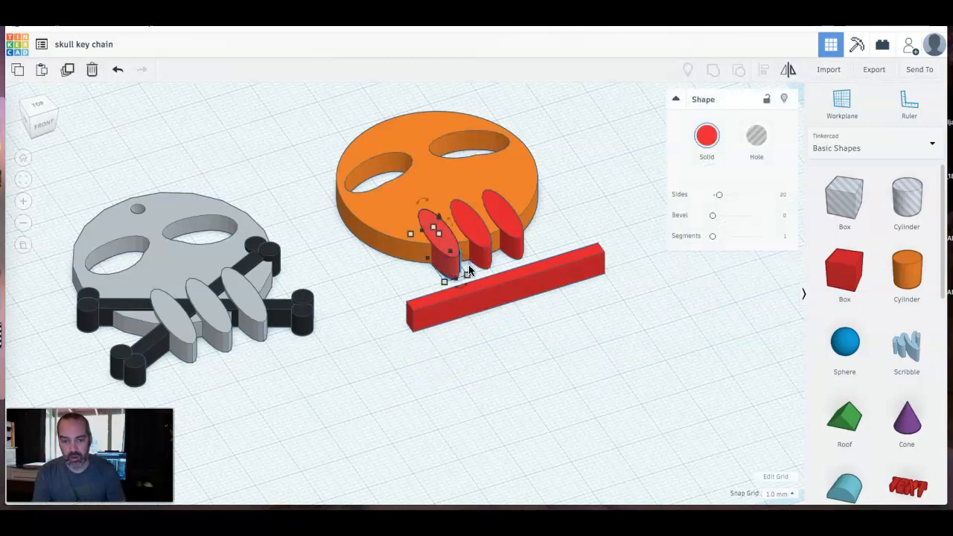
pyautogui.keyDown('shift'); pyautogui.click(484, 257); pyautogui.keyUp('shift')
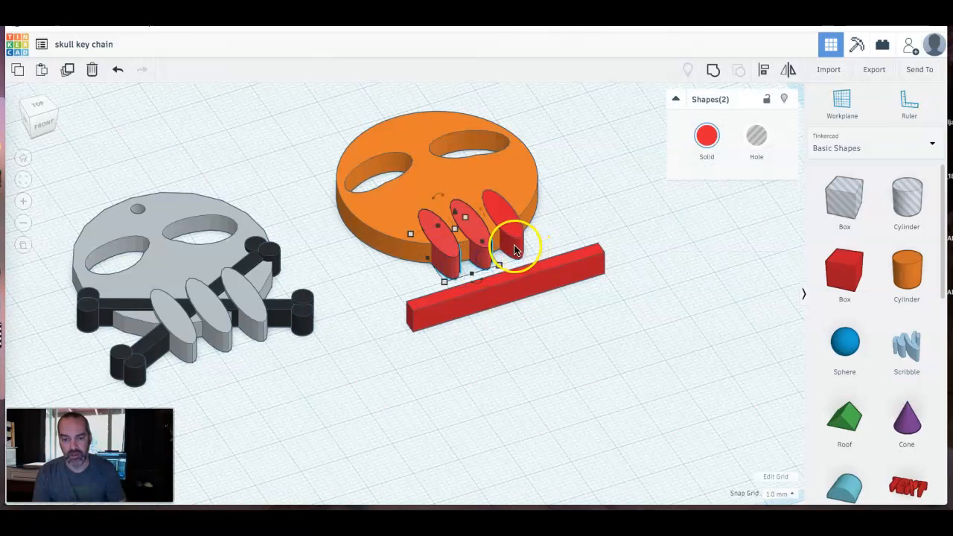
pyautogui.keyDown('shift'); pyautogui.click(515, 249); pyautogui.keyUp('shift')
pyautogui.click(484, 222)
pyautogui.click(472, 226)
pyautogui.click(520, 235)
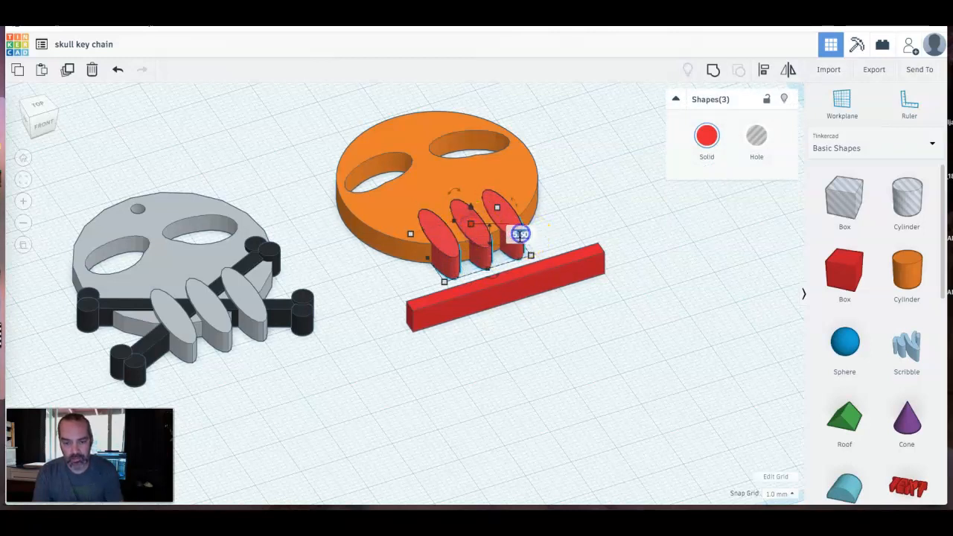
pyautogui.click(397, 319)
pyautogui.click(538, 379)
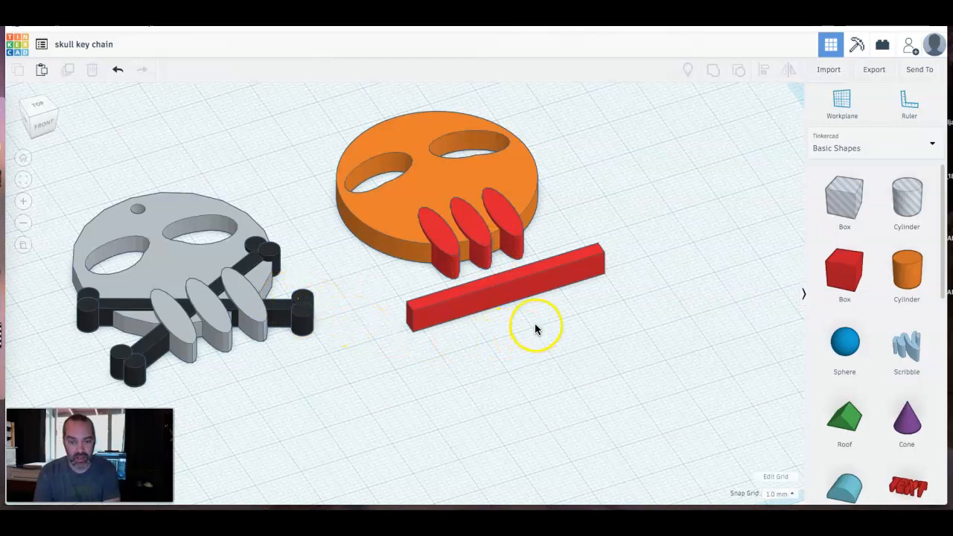
# Step: Add an orange cylinder below the skulls and resize its footprint to 4 mm by 4 mm for a bone knob
pyautogui.moveTo(510, 326); pyautogui.dragTo(451, 413, button='right')
pyautogui.click(905, 272)
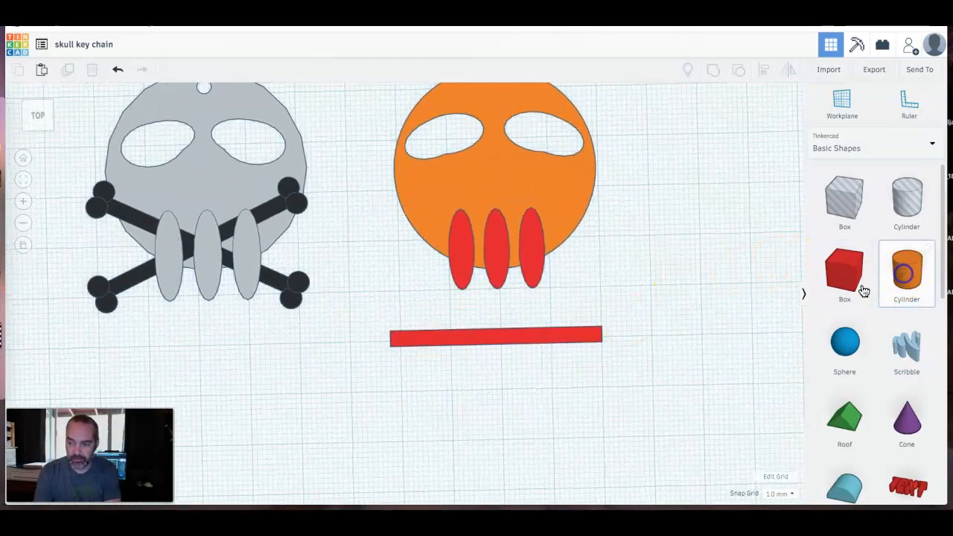
pyautogui.click(324, 411)
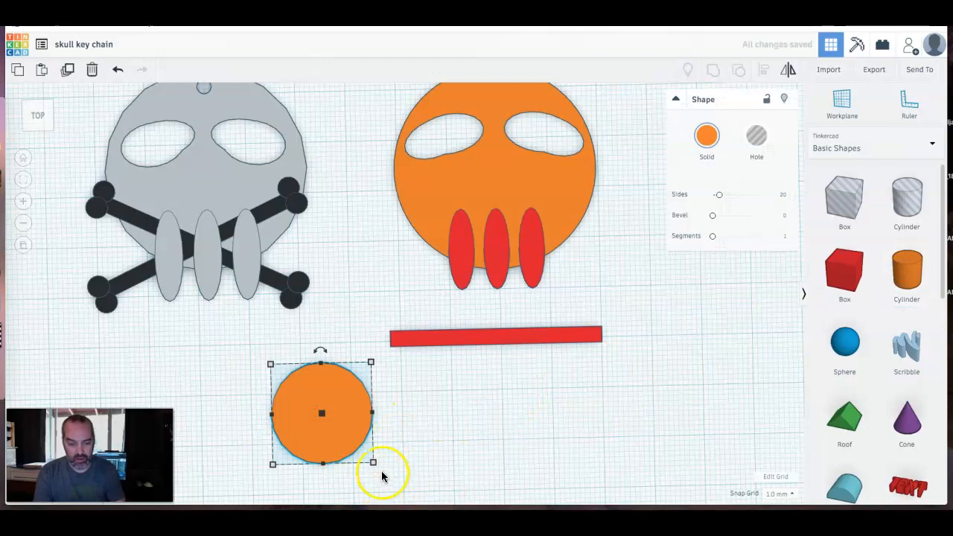
pyautogui.moveTo(375, 465); pyautogui.dragTo(297, 392)
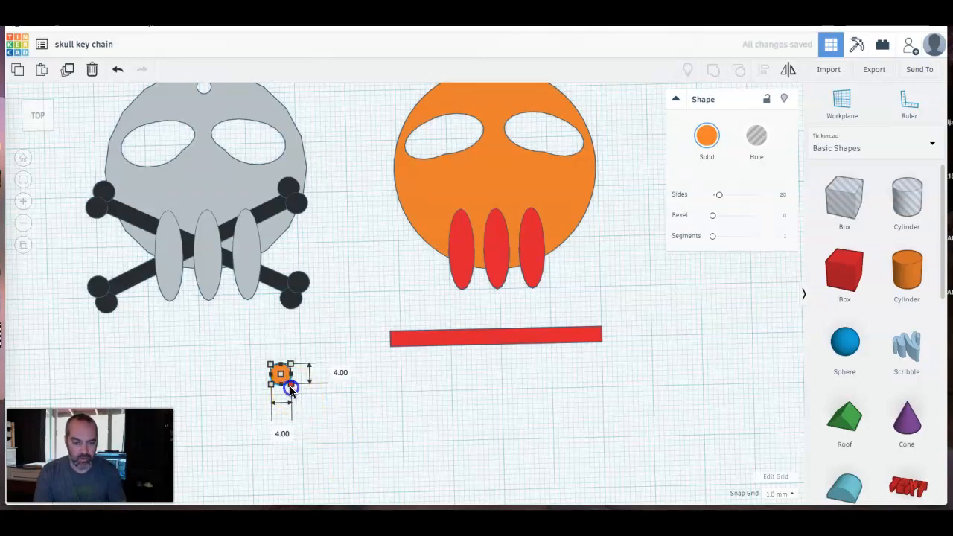
pyautogui.click(320, 404)
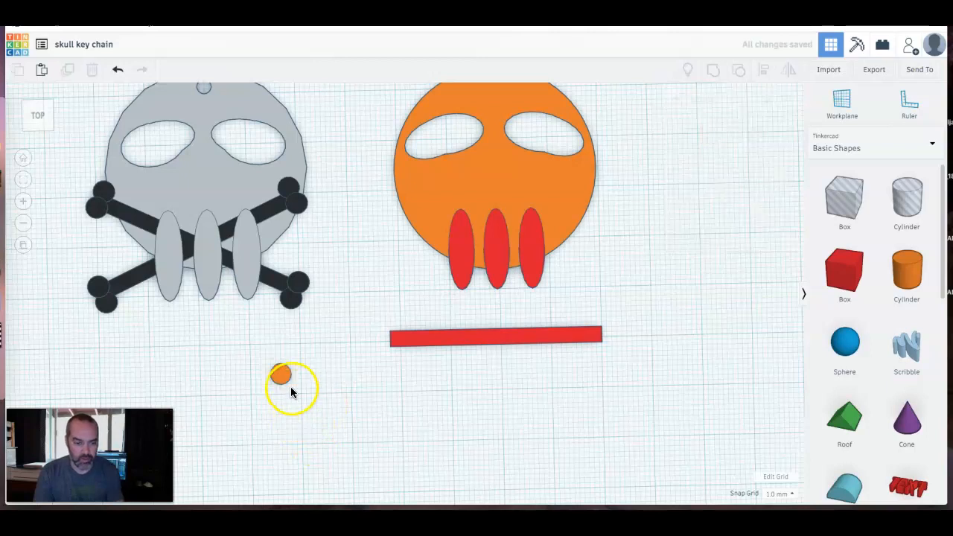
# Step: Move the small orange cylinder beside the left end of the red bar and set its height to 6 mm
pyautogui.moveTo(277, 375); pyautogui.dragTo(348, 339)
pyautogui.moveTo(361, 412); pyautogui.dragTo(375, 310, button='right')
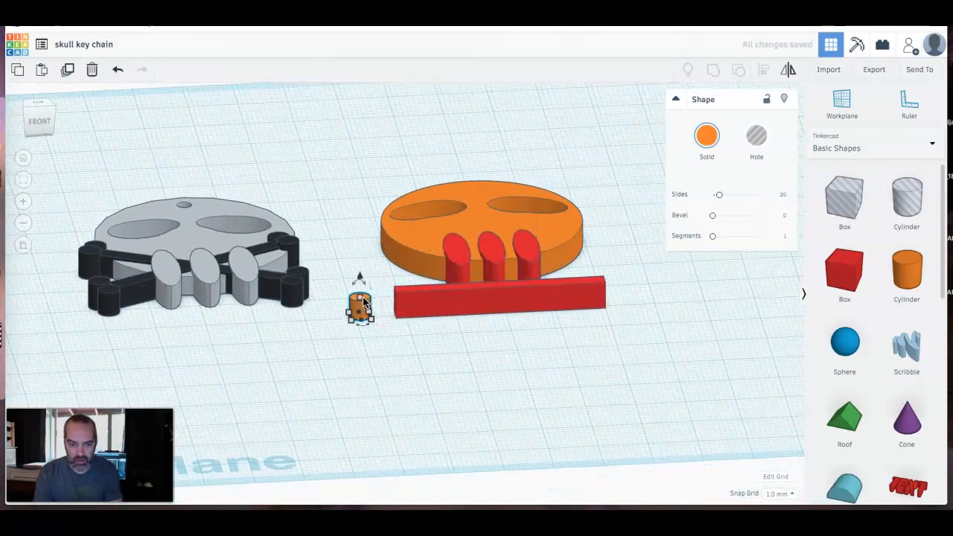
pyautogui.moveTo(360, 299)
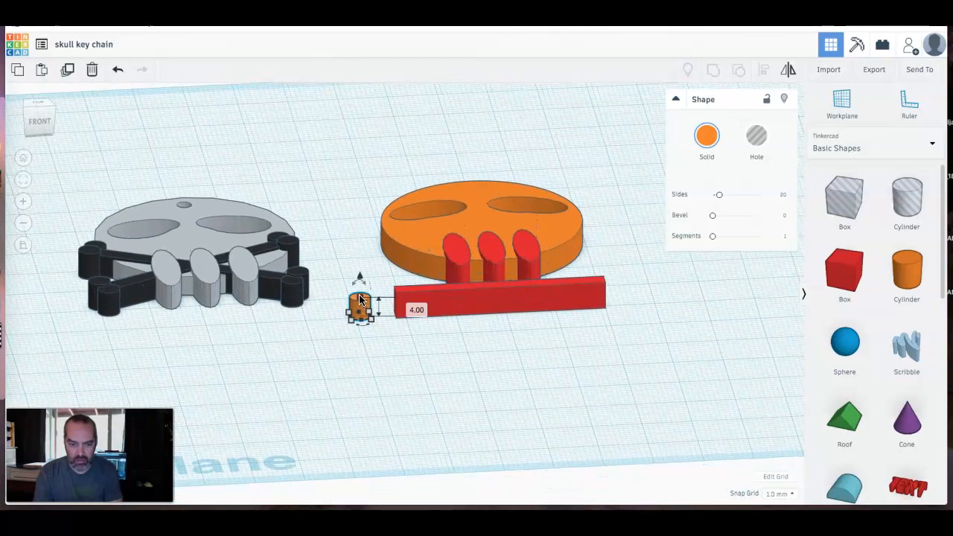
pyautogui.click(411, 307)
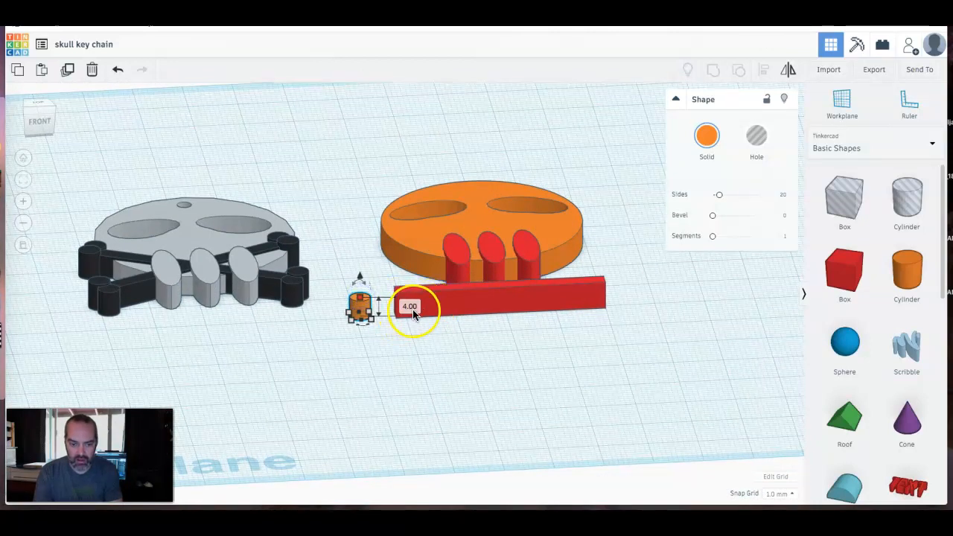
pyautogui.click(412, 309)
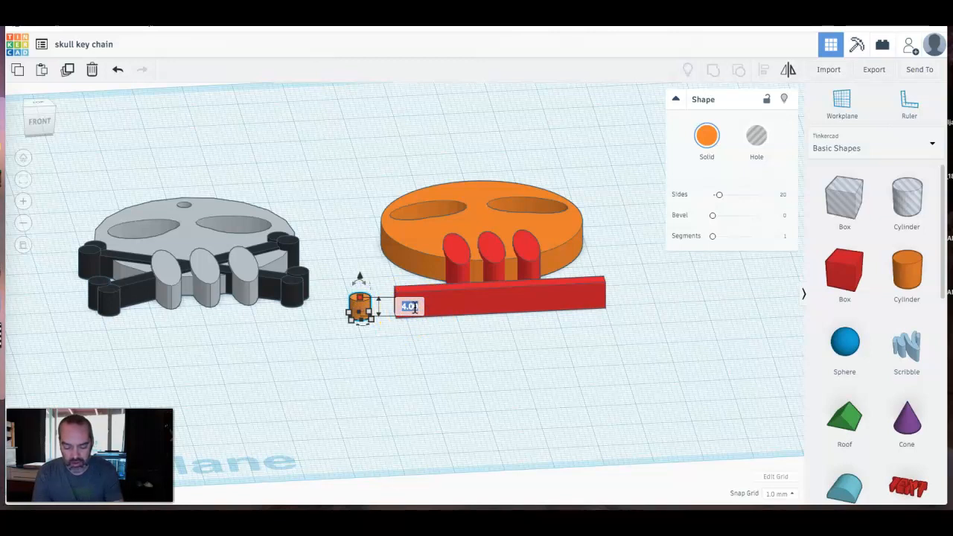
pyautogui.write('6')
pyautogui.press('Return')
pyautogui.click(387, 348)
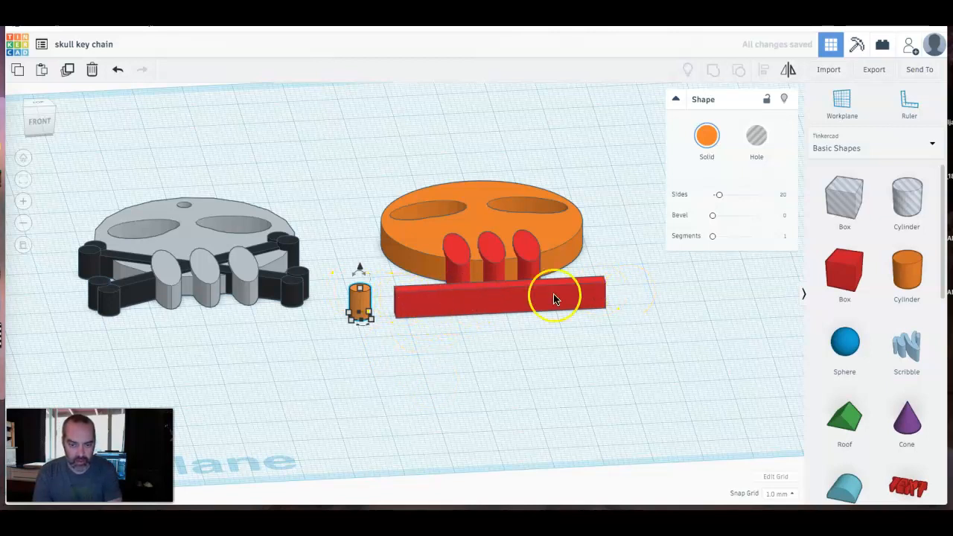
# Step: Place the small orange cylinder over the rear corner of the red bar's left end
pyautogui.moveTo(384, 325); pyautogui.dragTo(373, 357, button='right')
pyautogui.click(362, 341)
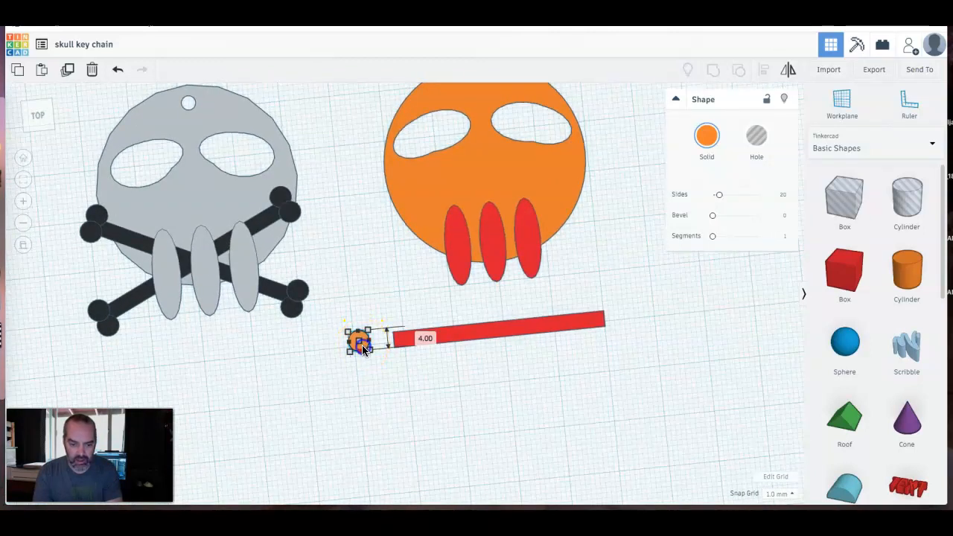
pyautogui.click(356, 366)
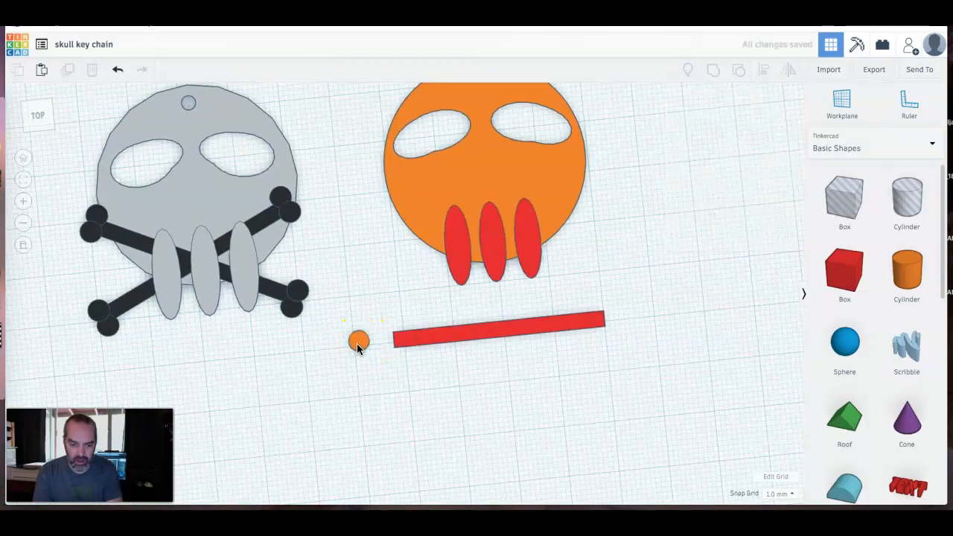
pyautogui.click(358, 344)
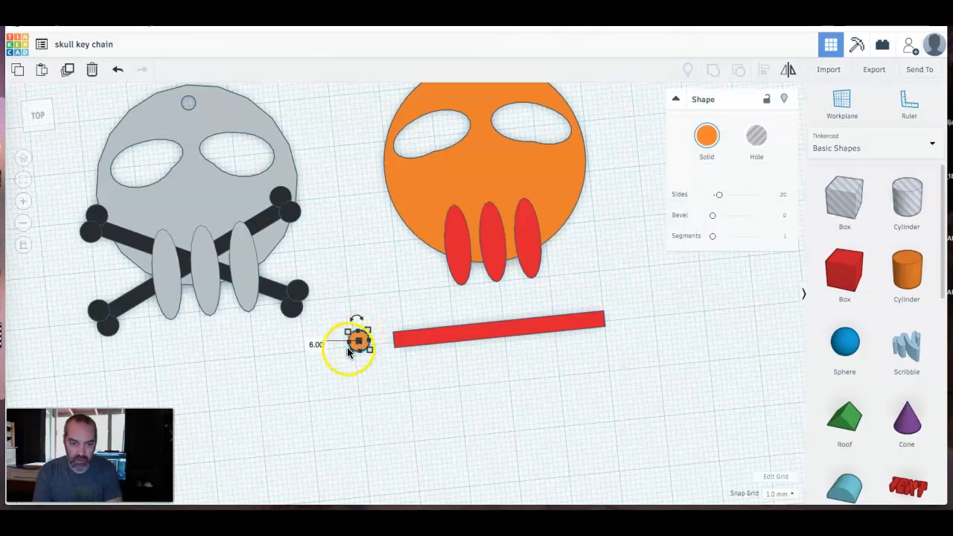
pyautogui.moveTo(356, 370); pyautogui.dragTo(347, 339, button='right')
pyautogui.click(352, 344)
pyautogui.moveTo(354, 339); pyautogui.dragTo(388, 336)
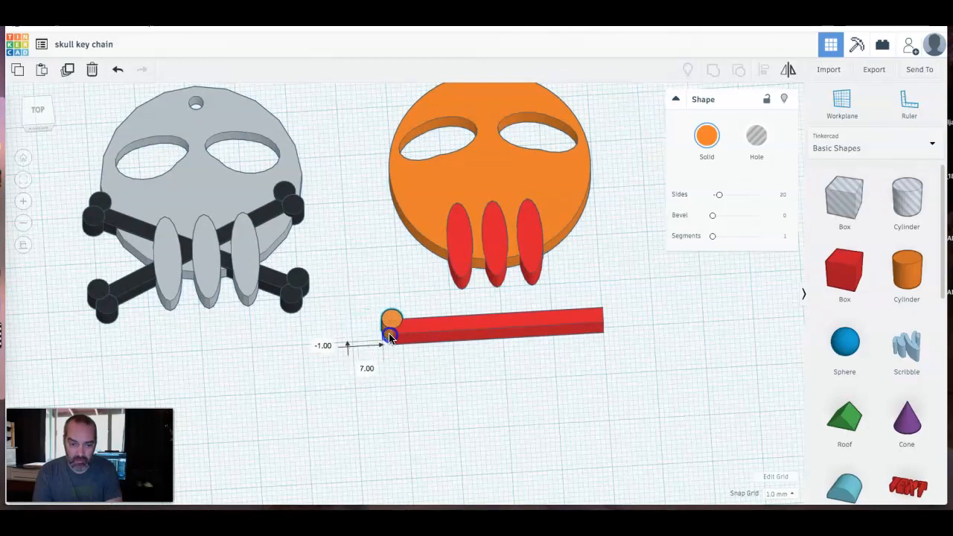
pyautogui.moveTo(432, 365); pyautogui.dragTo(435, 421, button='right')
pyautogui.click(407, 387)
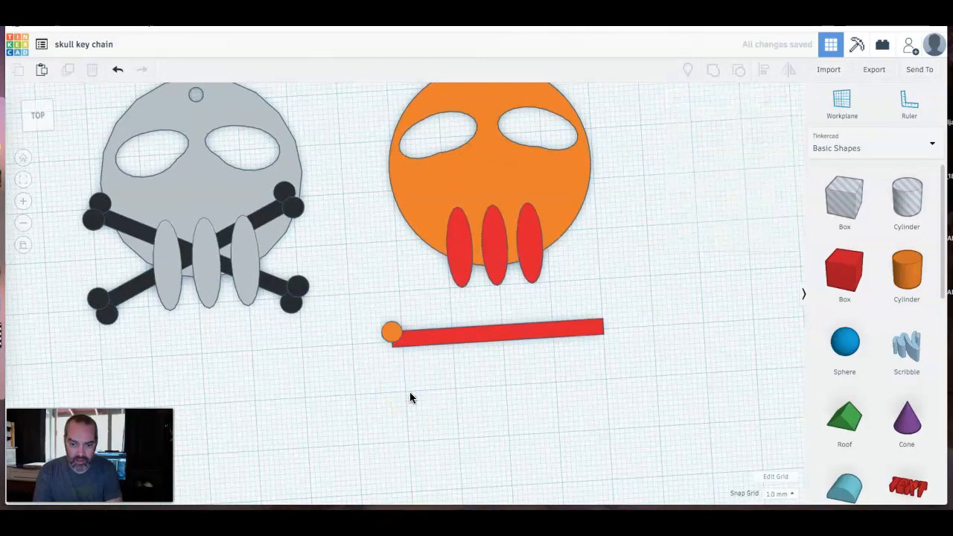
pyautogui.moveTo(409, 394); pyautogui.dragTo(396, 396, button='right')
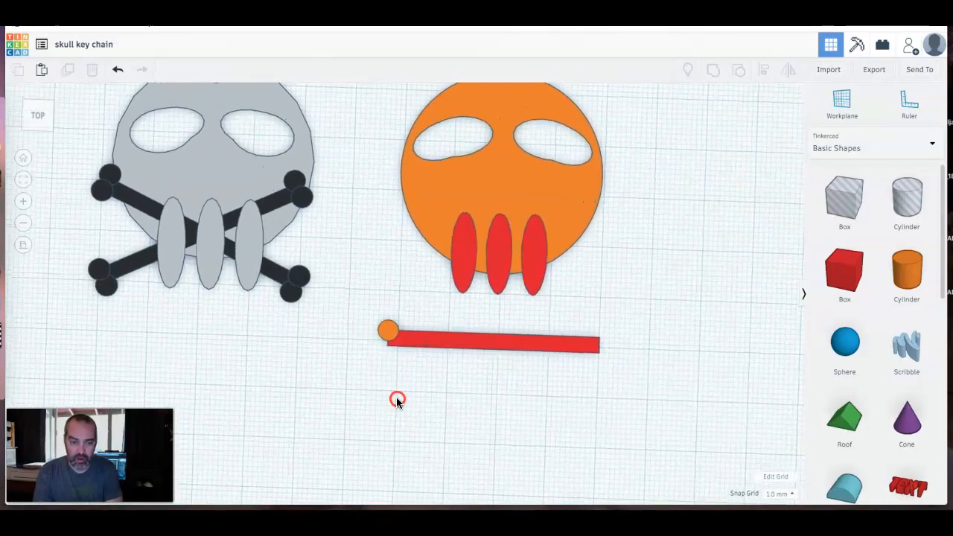
# Step: Duplicate the knob cylinder and shift the copy toward the front, over the other corner of the bar's left end
pyautogui.click(389, 333)
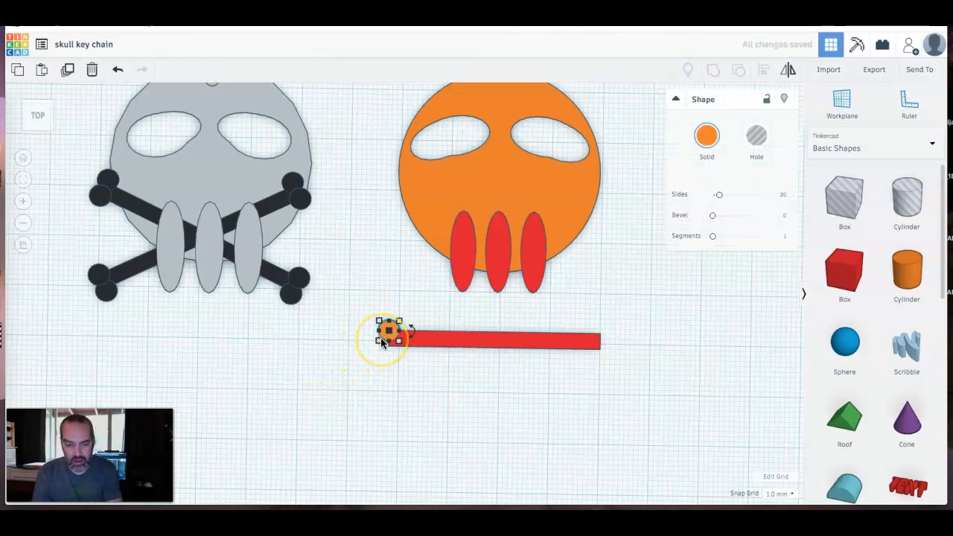
pyautogui.press('Down')
pyautogui.press('Down')
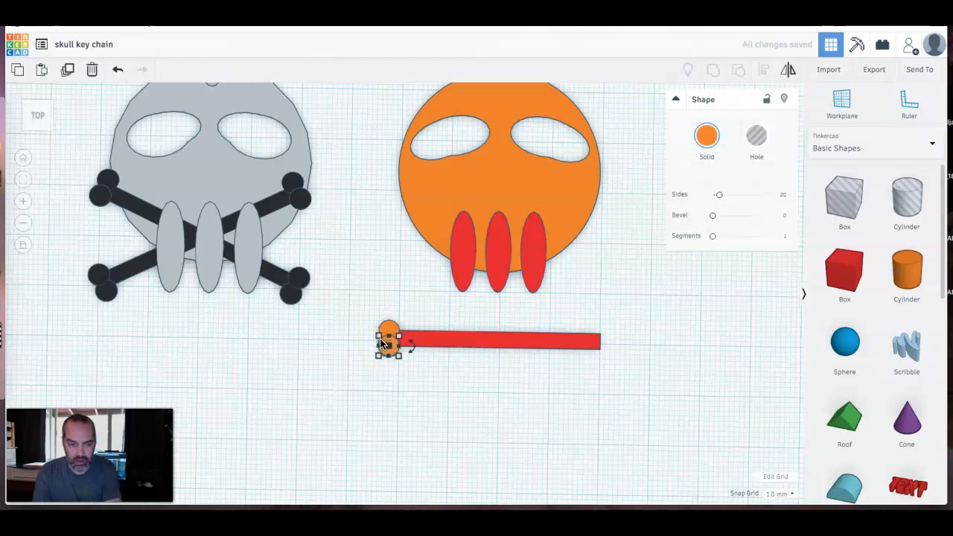
pyautogui.click(390, 384)
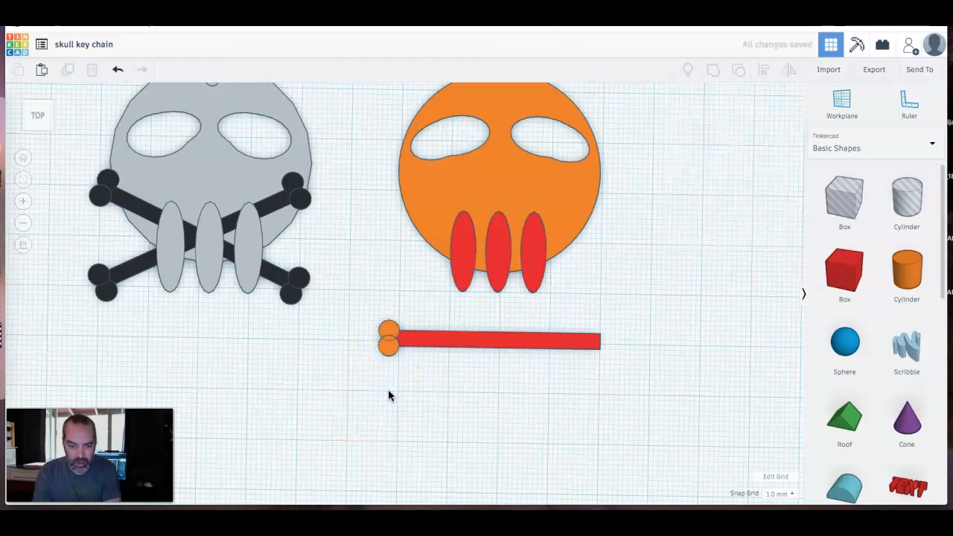
# Step: Reduce the height of the front knob cylinder slightly below that of the rear one
pyautogui.moveTo(394, 380); pyautogui.dragTo(372, 273, button='right')
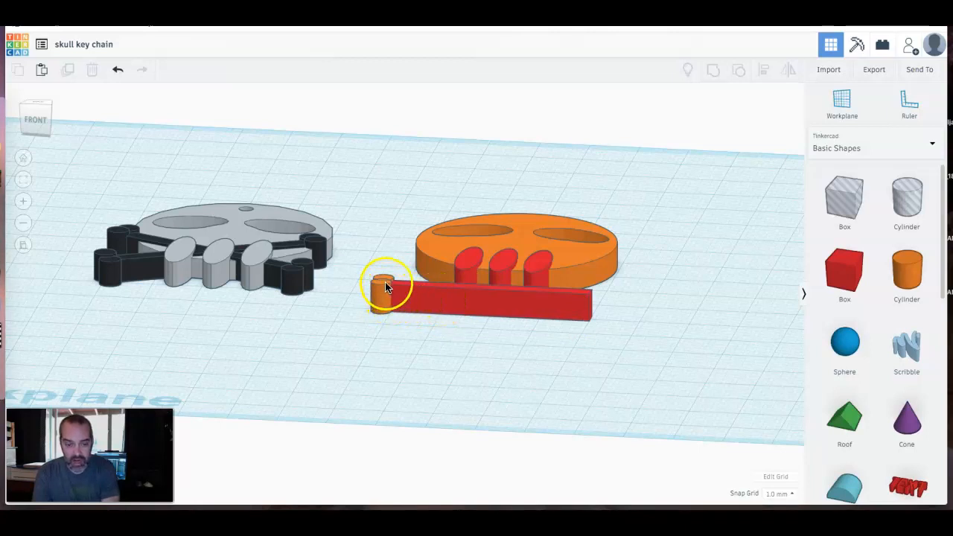
pyautogui.click(380, 297)
pyautogui.moveTo(370, 351); pyautogui.dragTo(386, 372, button='right')
pyautogui.click(385, 300)
pyautogui.click(437, 312)
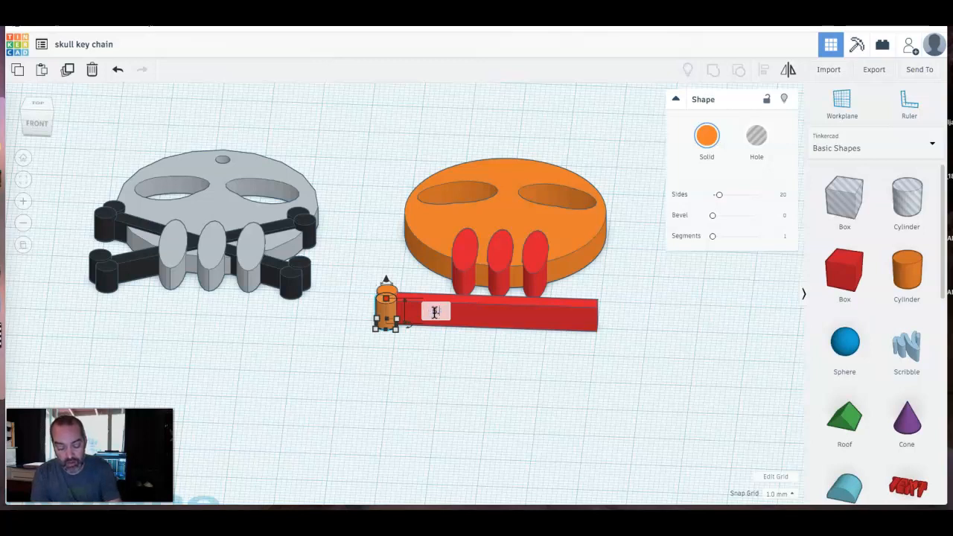
pyautogui.press('Return')
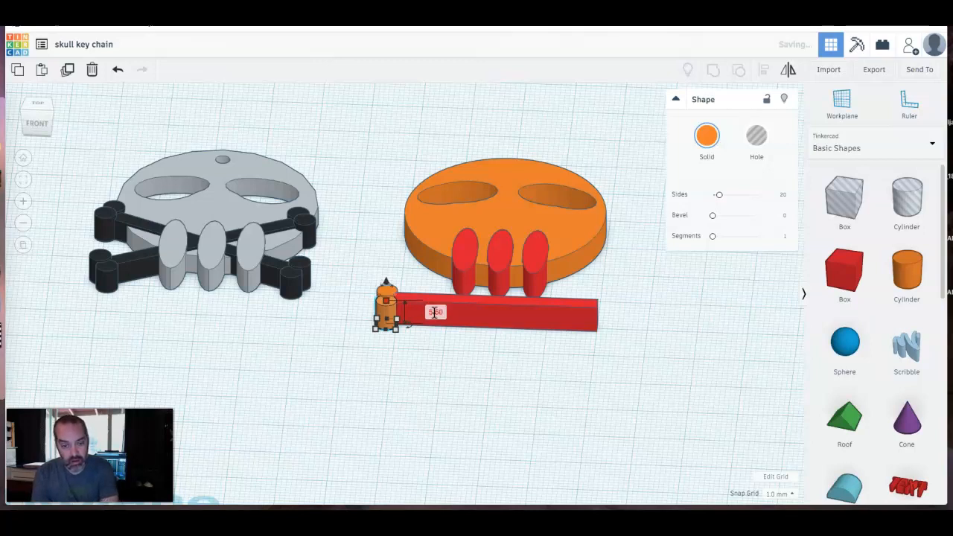
pyautogui.click(410, 355)
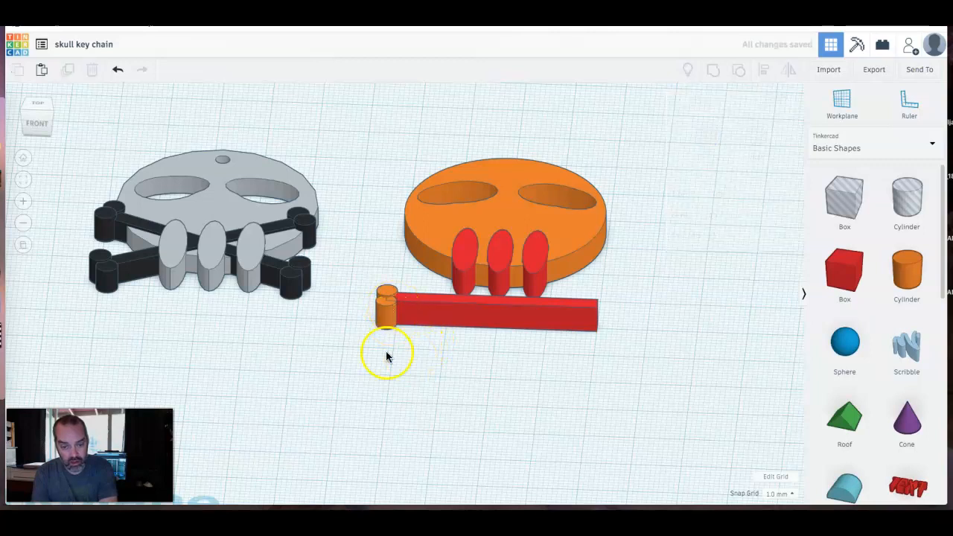
pyautogui.moveTo(408, 348); pyautogui.dragTo(419, 437, button='right')
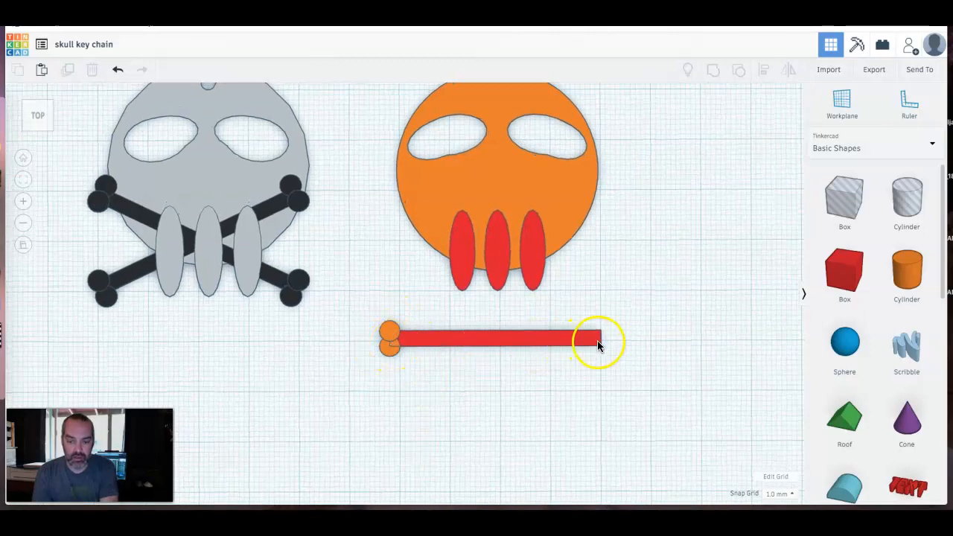
pyautogui.click(390, 336)
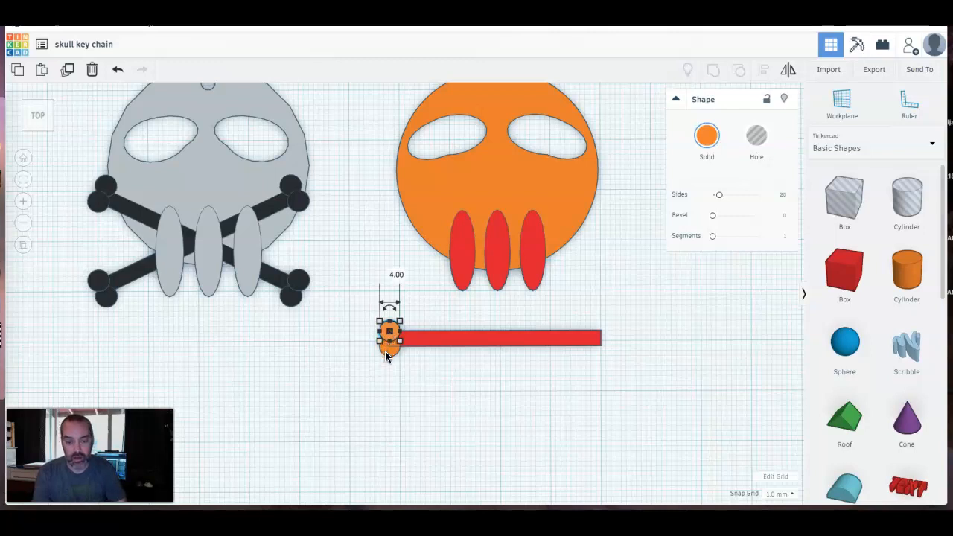
pyautogui.keyDown('shift'); pyautogui.click(387, 353); pyautogui.keyUp('shift')
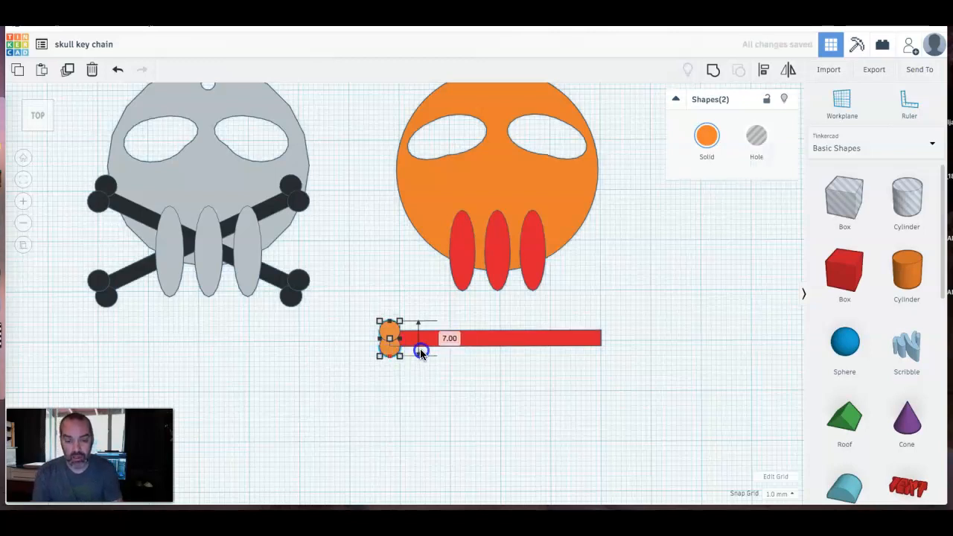
pyautogui.click(386, 382)
pyautogui.click(389, 343)
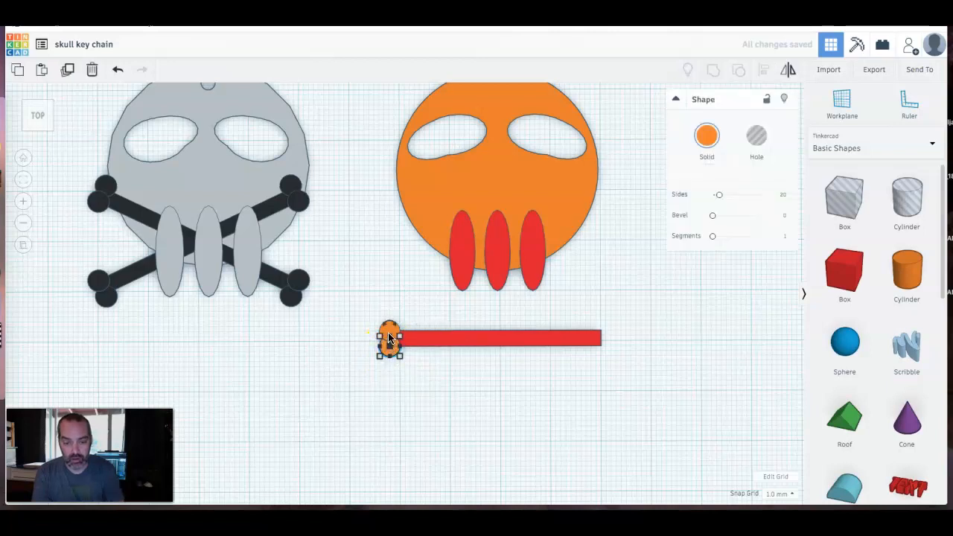
pyautogui.click(388, 328)
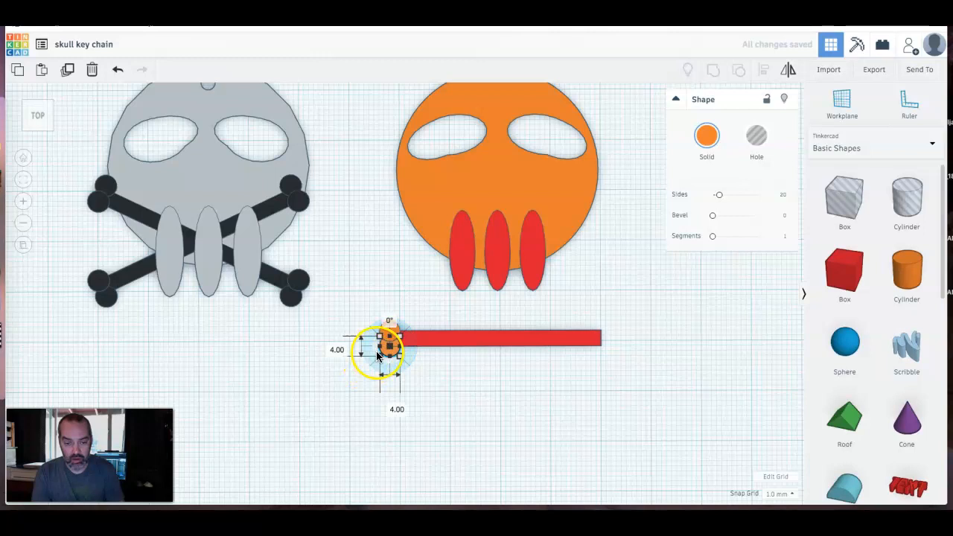
pyautogui.click(331, 355)
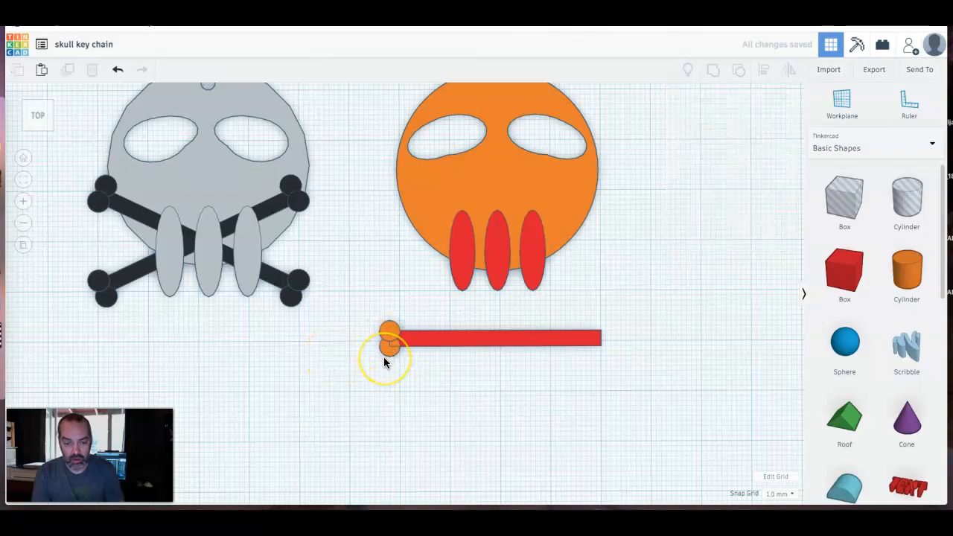
# Step: Select both knob cylinders and place a duplicate of the pair about 43 mm away, over the red bar's right end
pyautogui.scroll(-1, 384, 359)
pyautogui.scroll(4, 384, 358)
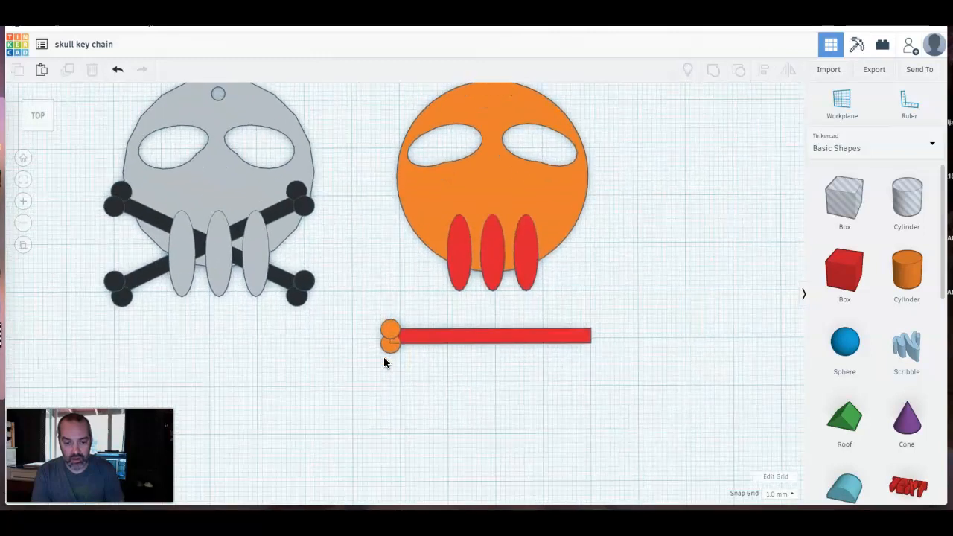
pyautogui.scroll(1, 383, 361)
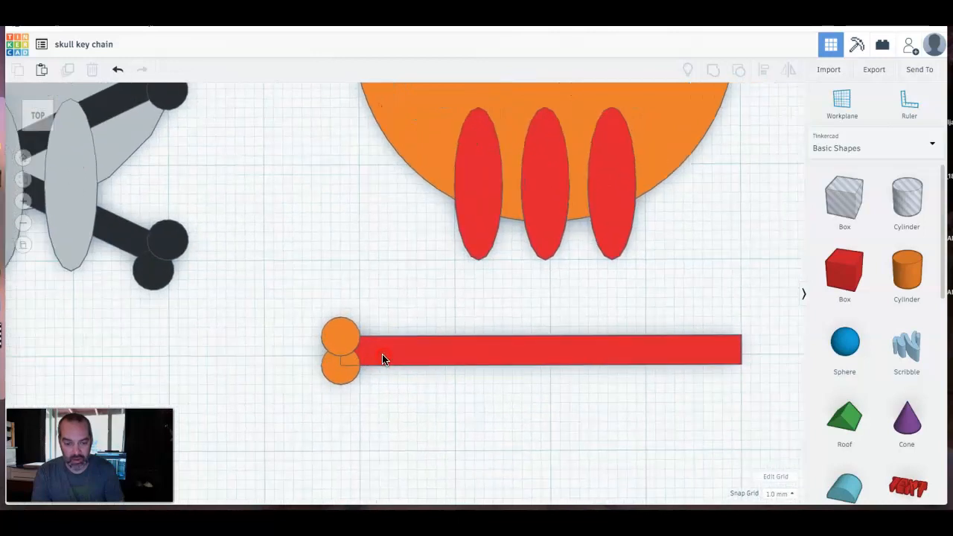
pyautogui.click(342, 374)
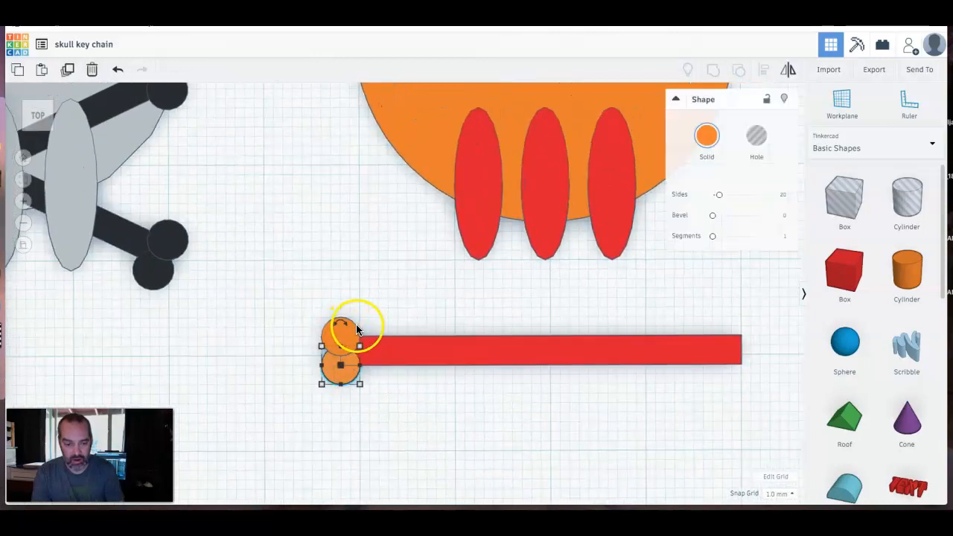
pyautogui.click(358, 326)
pyautogui.click(351, 331)
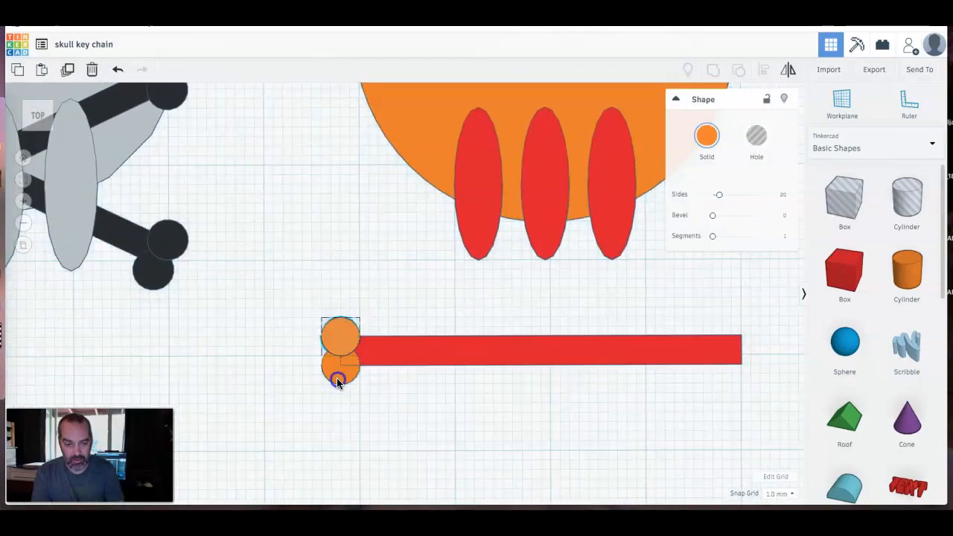
pyautogui.keyDown('shift'); pyautogui.click(337, 381); pyautogui.keyUp('shift')
pyautogui.keyDown('alt'); pyautogui.moveTo(333, 368); pyautogui.dragTo(740, 380); pyautogui.keyUp('alt')
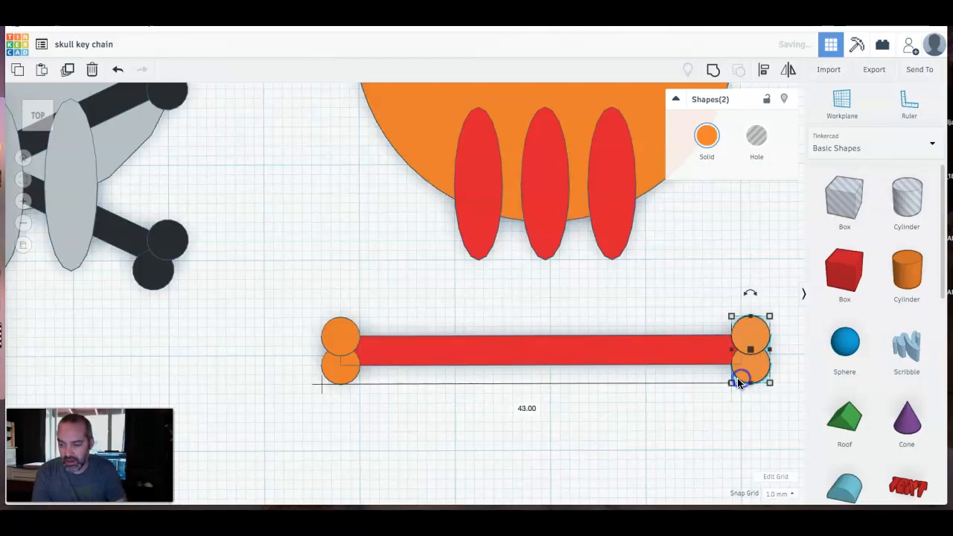
pyautogui.click(598, 423)
# Step: Select both knob cylinders at the red bar's right end and rotate the pair 180° so the taller knob sits in front
pyautogui.moveTo(602, 431); pyautogui.dragTo(616, 363, button='right')
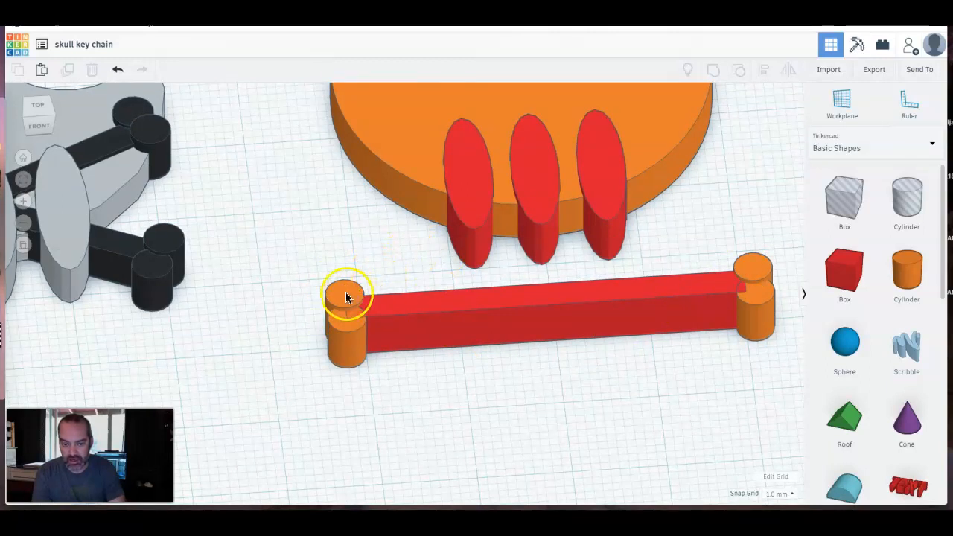
pyautogui.click(762, 269)
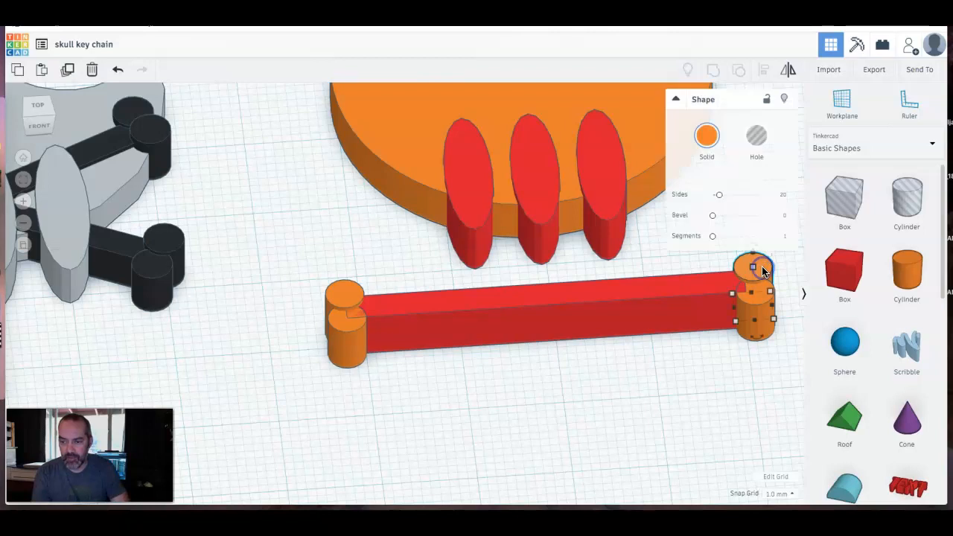
pyautogui.moveTo(768, 337); pyautogui.dragTo(769, 338)
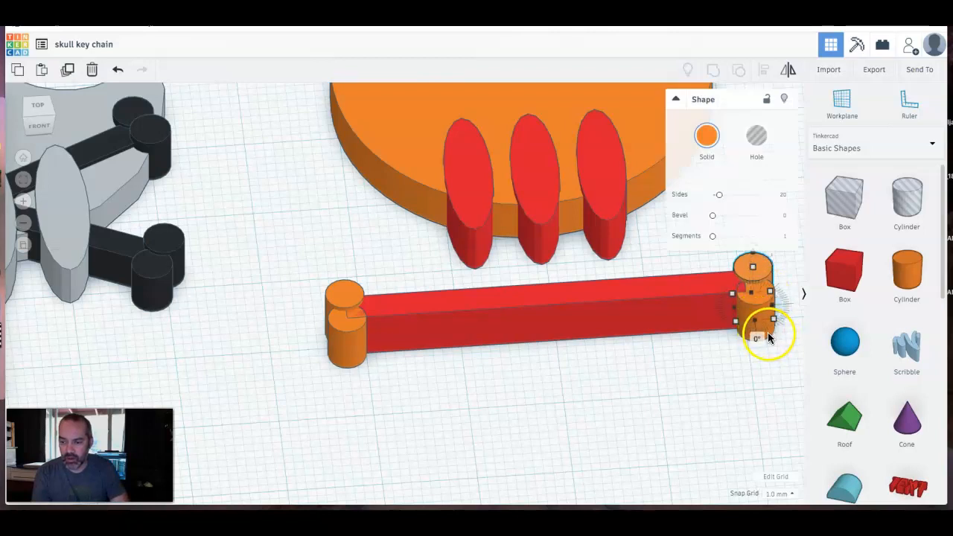
pyautogui.keyDown('shift'); pyautogui.click(769, 333); pyautogui.keyUp('shift')
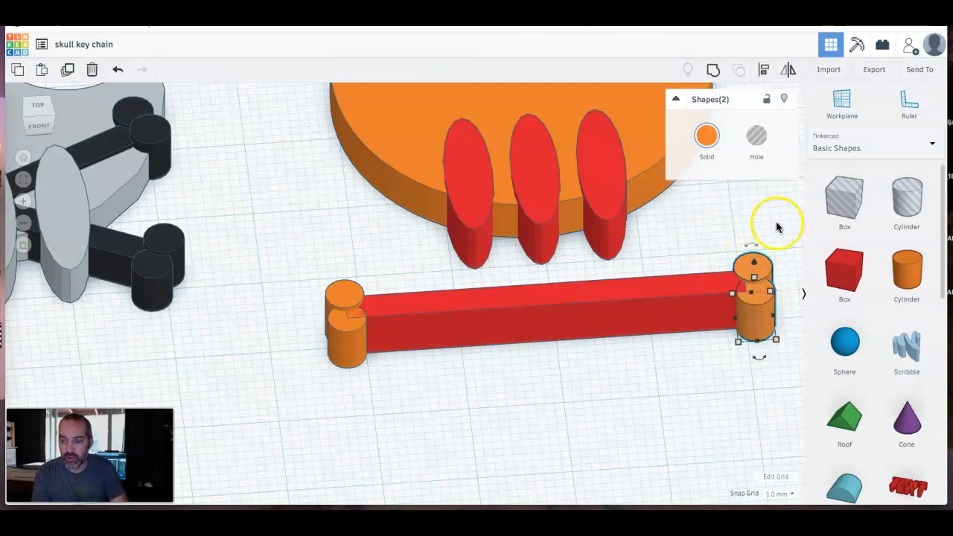
pyautogui.moveTo(762, 363)
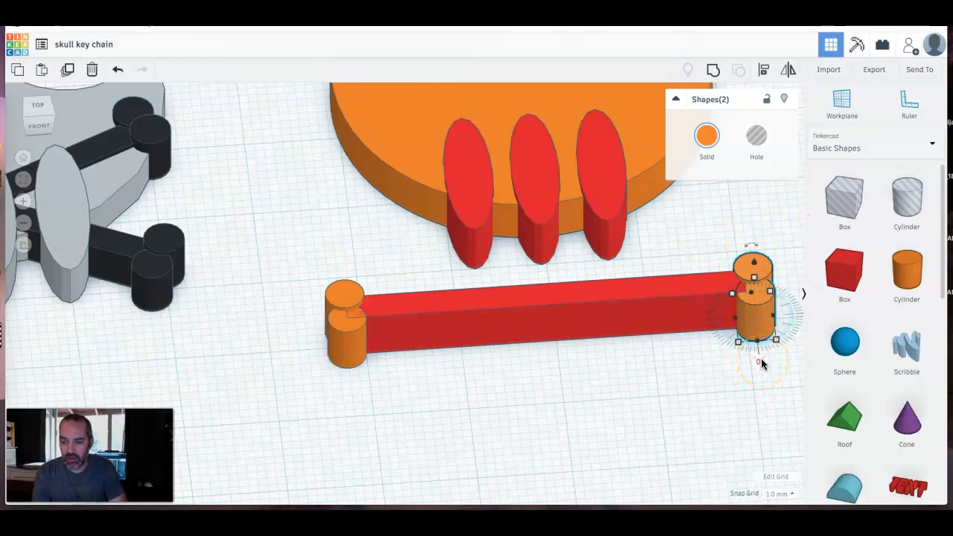
pyautogui.click(762, 360)
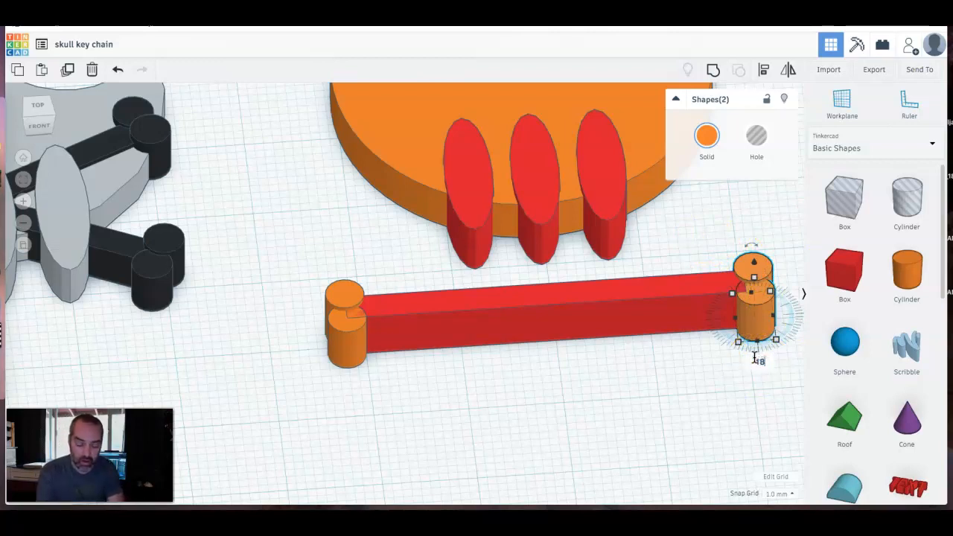
pyautogui.press('Return')
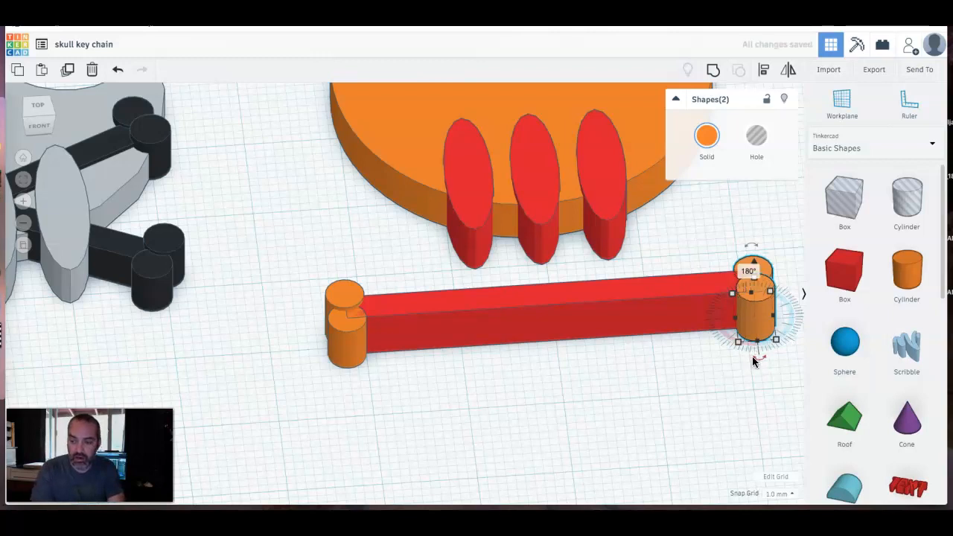
pyautogui.click(703, 389)
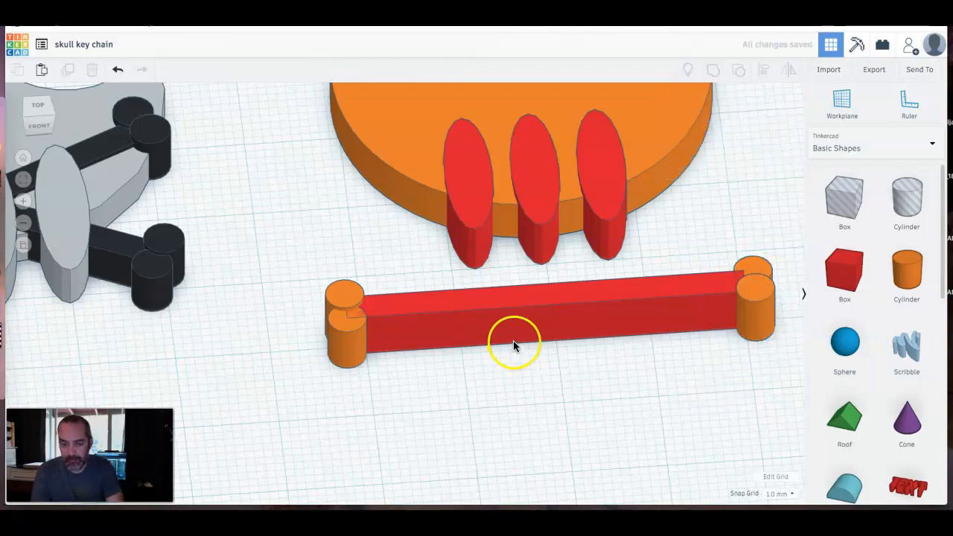
# Step: Color the red bar and its four knob cylinders black and group all five shapes into a single bone
pyautogui.moveTo(563, 395); pyautogui.dragTo(559, 402, button='right')
pyautogui.scroll(-5, 561, 405)
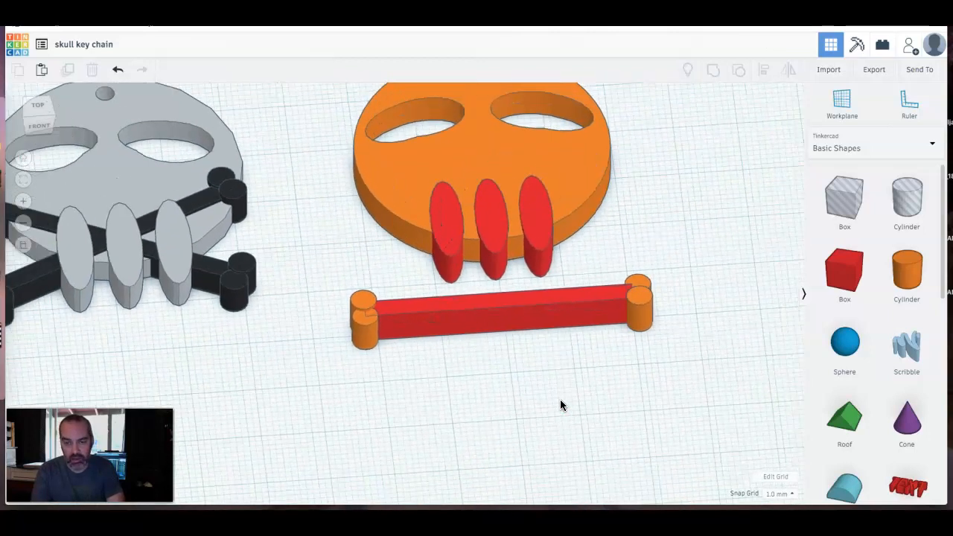
pyautogui.moveTo(466, 380); pyautogui.dragTo(461, 441, button='right')
pyautogui.moveTo(433, 416); pyautogui.dragTo(503, 459, button='middle')
pyautogui.scroll(3, 511, 458)
pyautogui.scroll(-4, 511, 459)
pyautogui.scroll(-2, 512, 456)
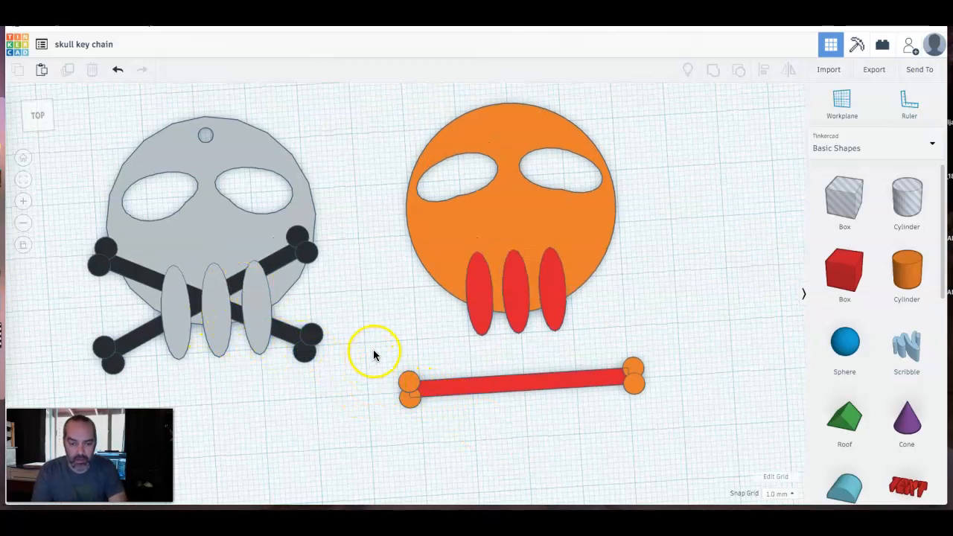
pyautogui.moveTo(379, 361); pyautogui.dragTo(698, 419)
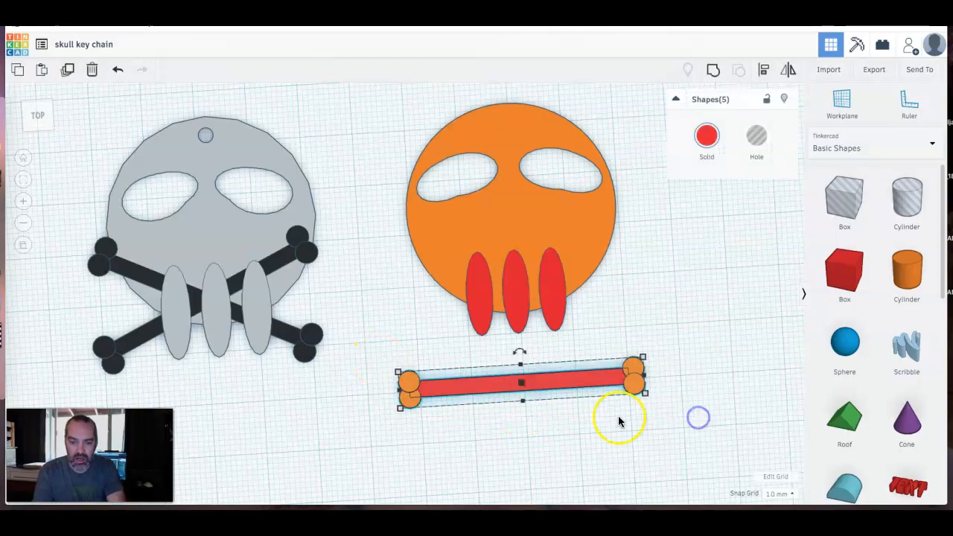
pyautogui.click(706, 139)
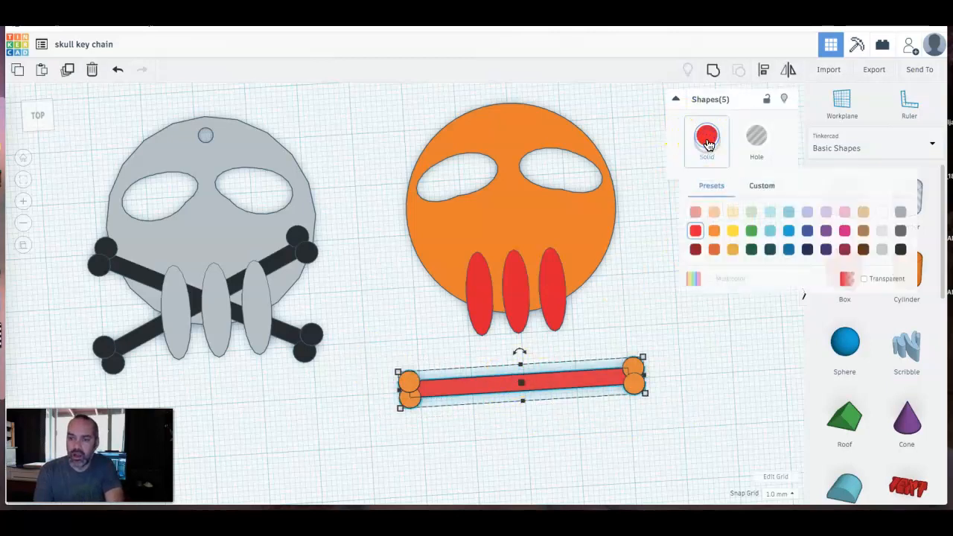
pyautogui.click(900, 249)
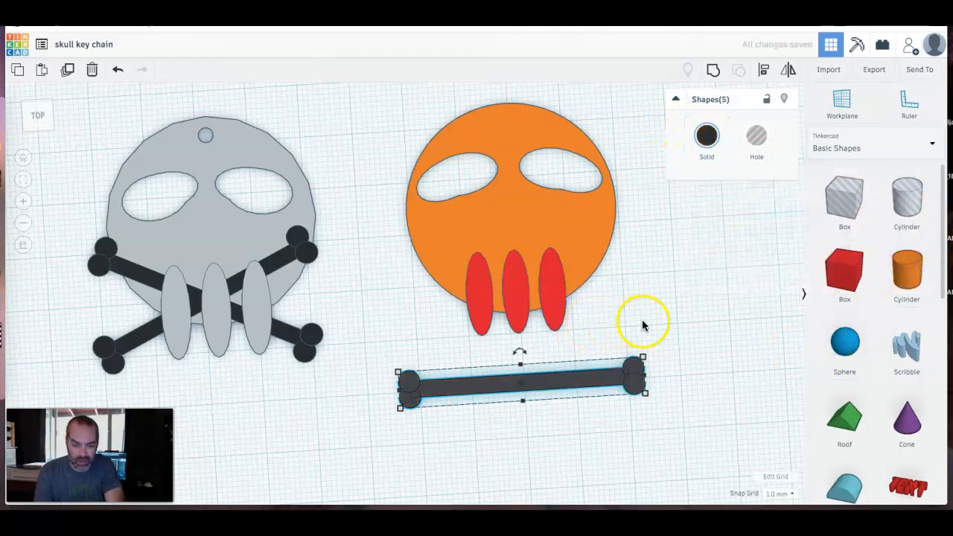
pyautogui.click(713, 71)
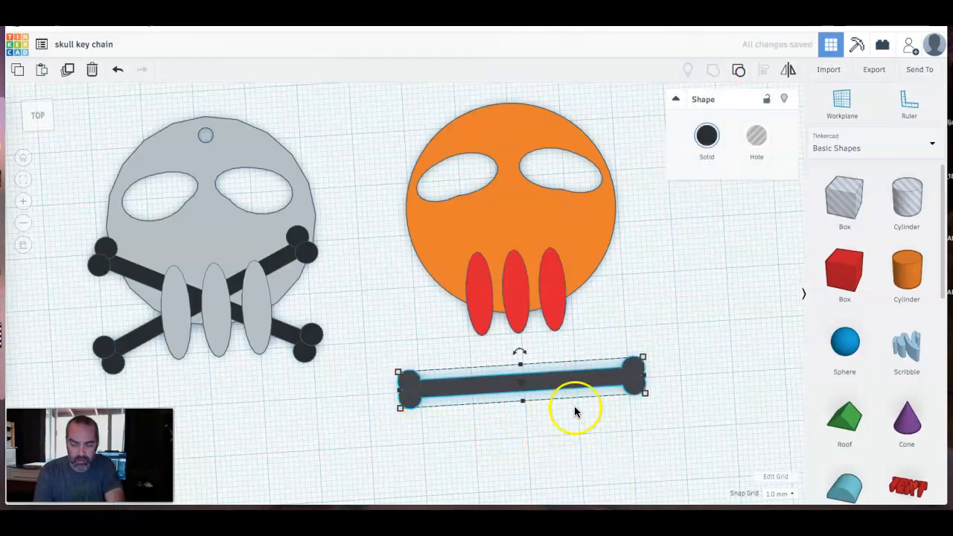
pyautogui.click(553, 427)
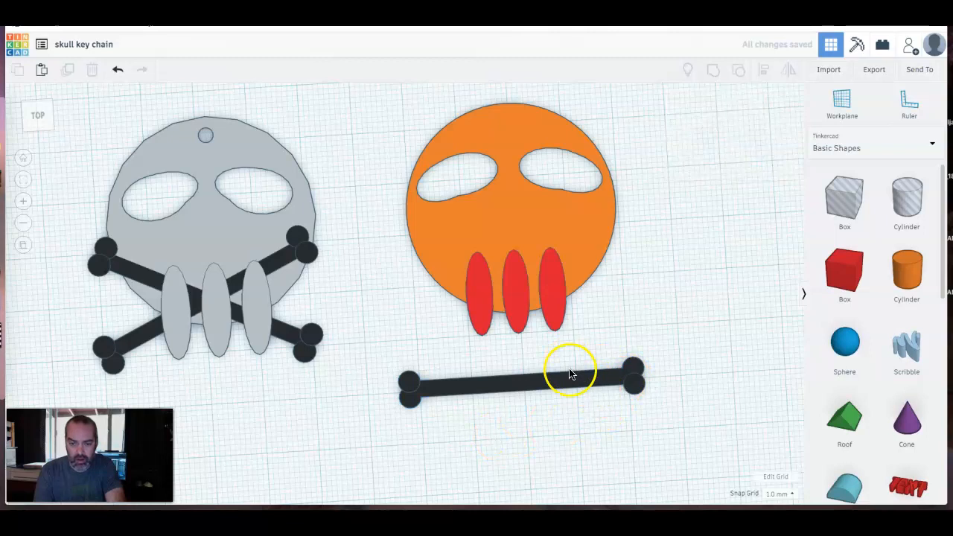
# Step: Select the three red oval teeth and color them light gray
pyautogui.click(475, 316)
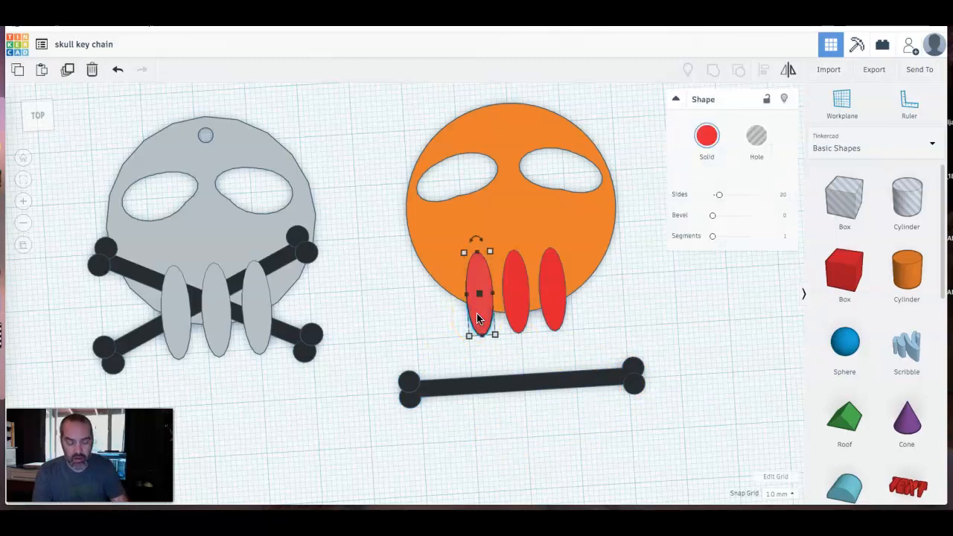
pyautogui.keyDown('shift'); pyautogui.click(515, 318); pyautogui.keyUp('shift')
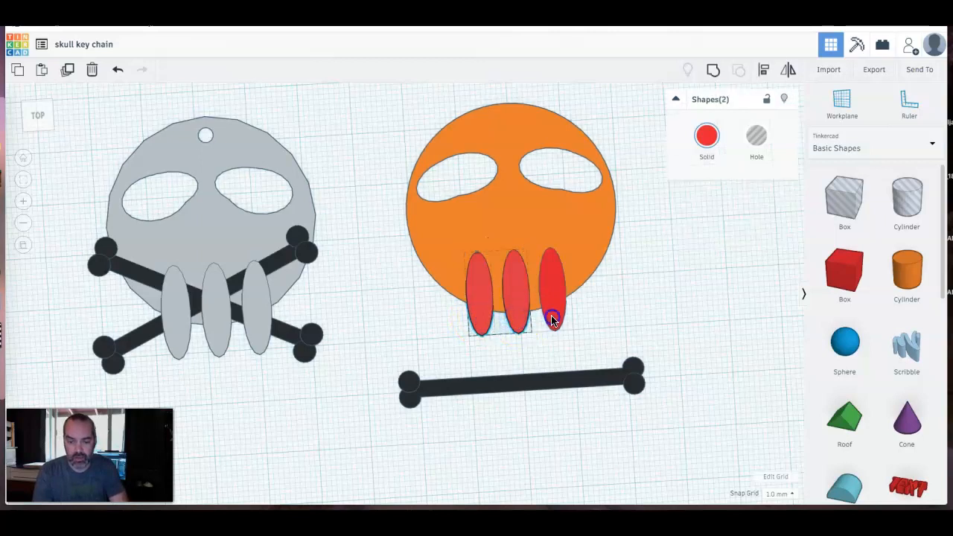
pyautogui.keyDown('shift'); pyautogui.click(551, 320); pyautogui.keyUp('shift')
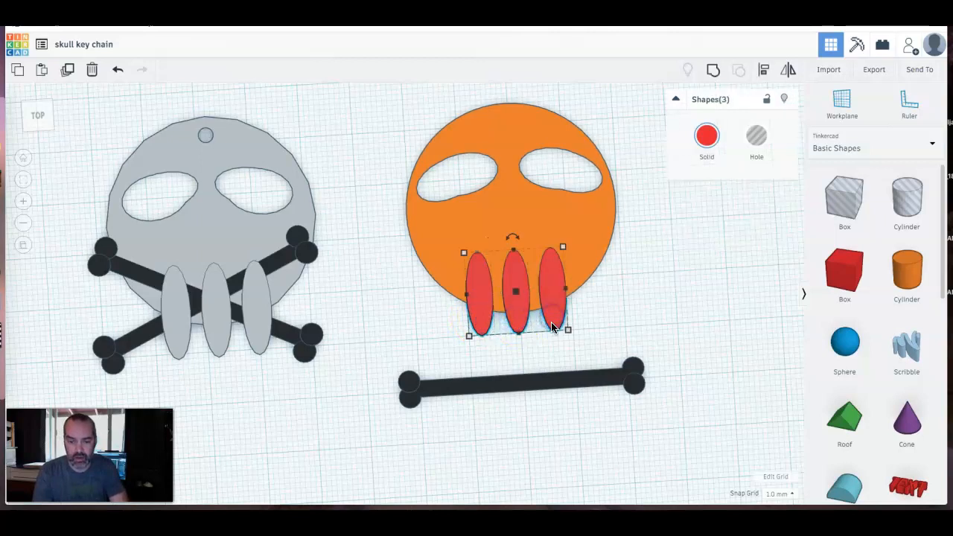
pyautogui.click(707, 135)
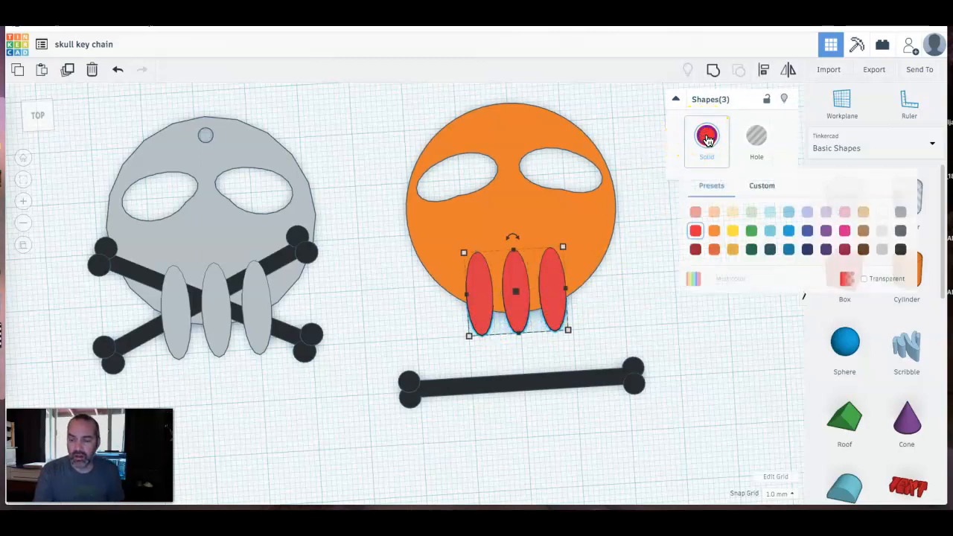
pyautogui.click(882, 231)
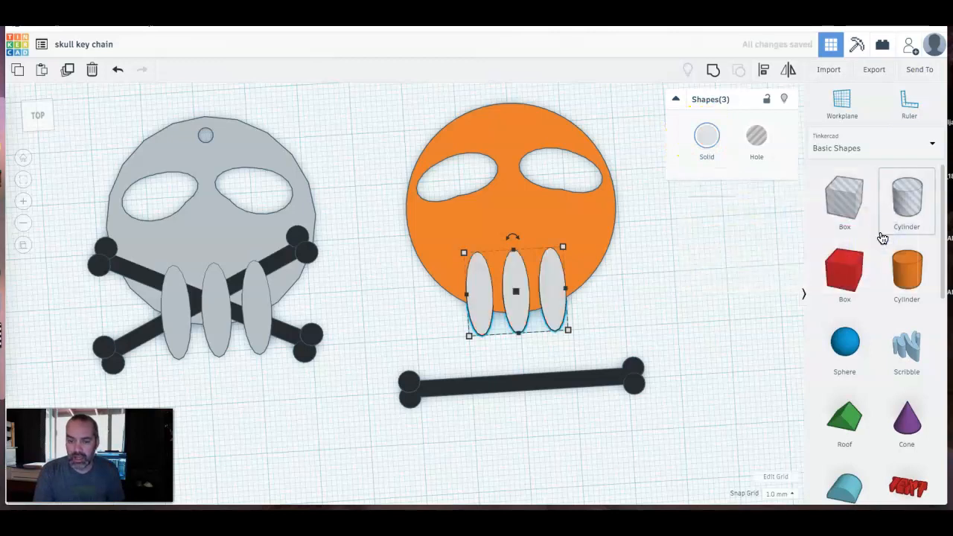
pyautogui.click(657, 296)
# Step: Color the orange skull a medium gray matching the finished example
pyautogui.click(588, 234)
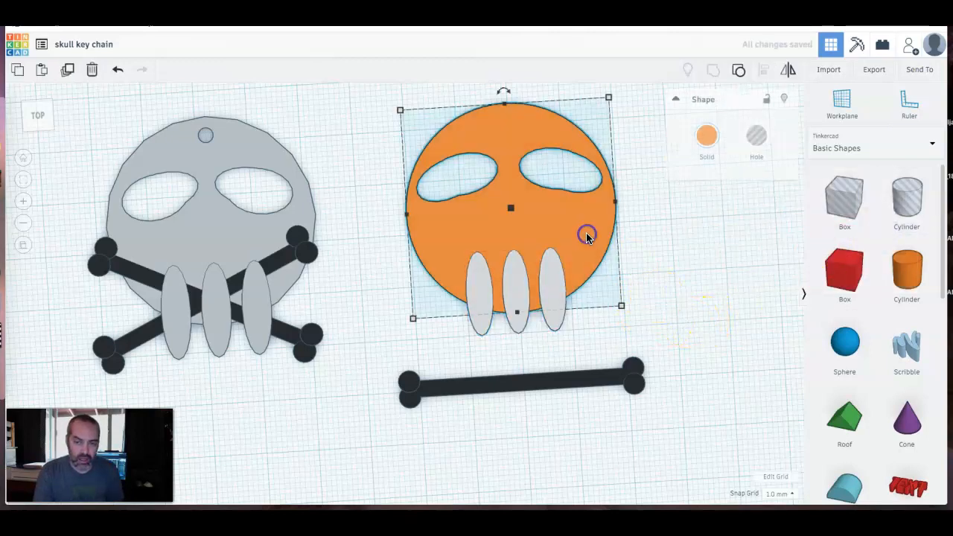
pyautogui.click(704, 141)
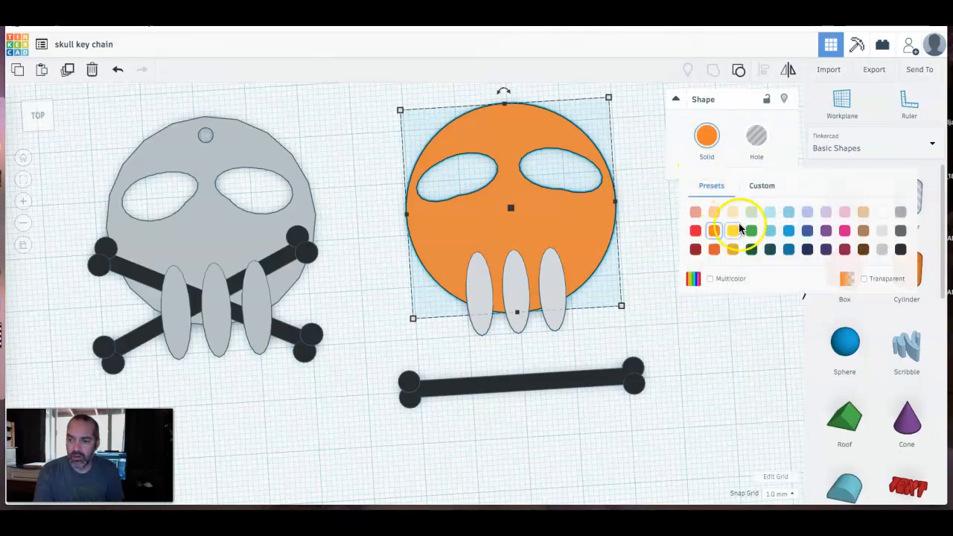
pyautogui.click(882, 250)
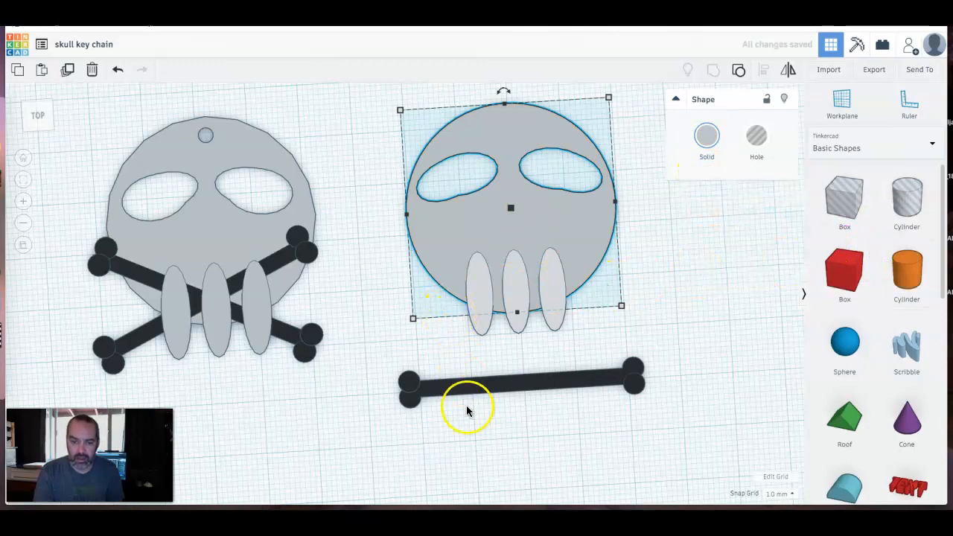
pyautogui.click(527, 409)
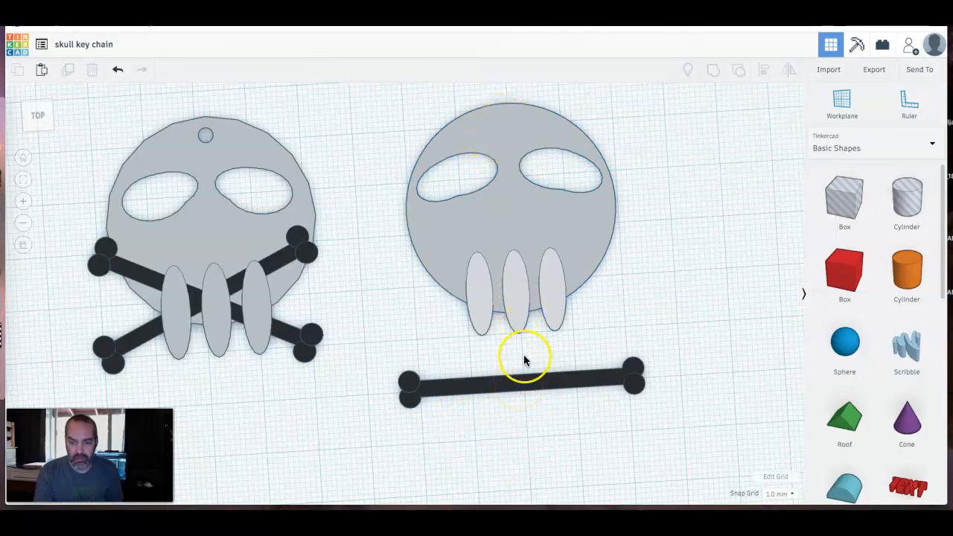
# Step: Move the black bone up onto the lower part of the skull so it passes through the middle of the teeth
pyautogui.moveTo(525, 385); pyautogui.dragTo(522, 302)
pyautogui.moveTo(483, 419); pyautogui.dragTo(478, 460, button='right')
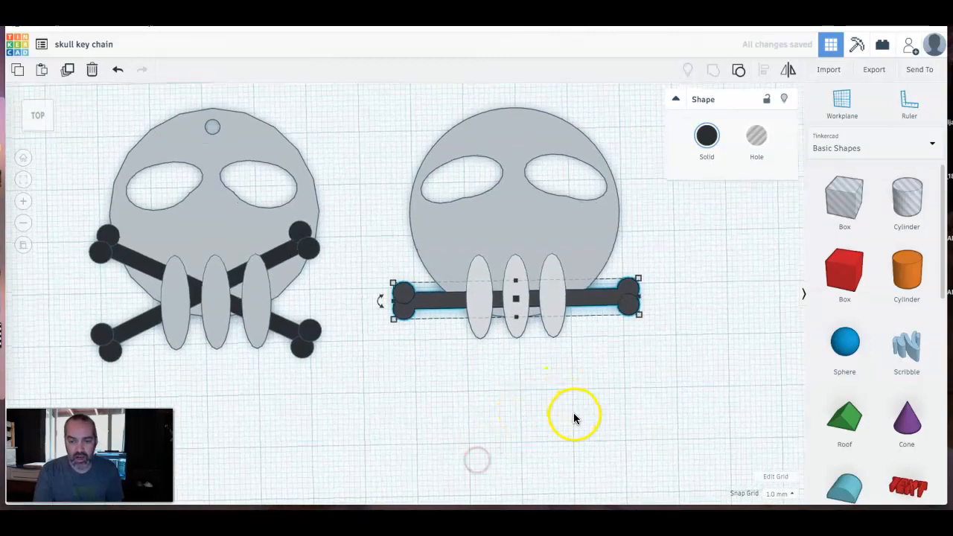
pyautogui.click(573, 419)
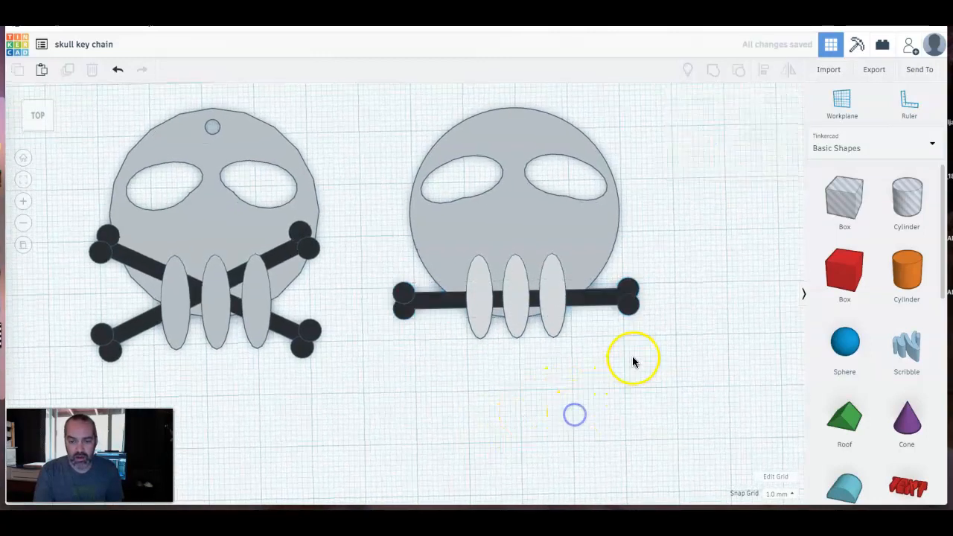
# Step: Align the bone and the skull on their shared left-to-right center
pyautogui.click(625, 301)
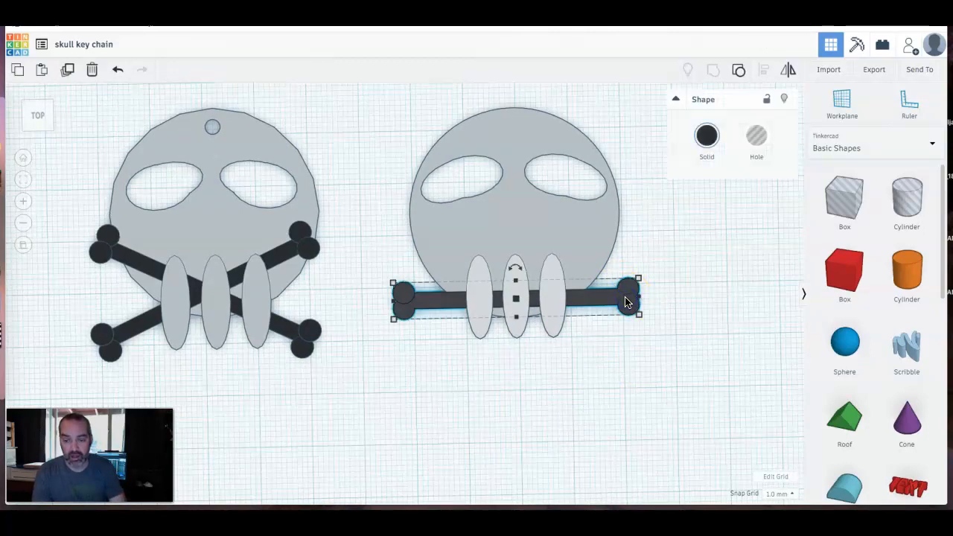
pyautogui.keyDown('shift'); pyautogui.click(593, 222); pyautogui.keyUp('shift')
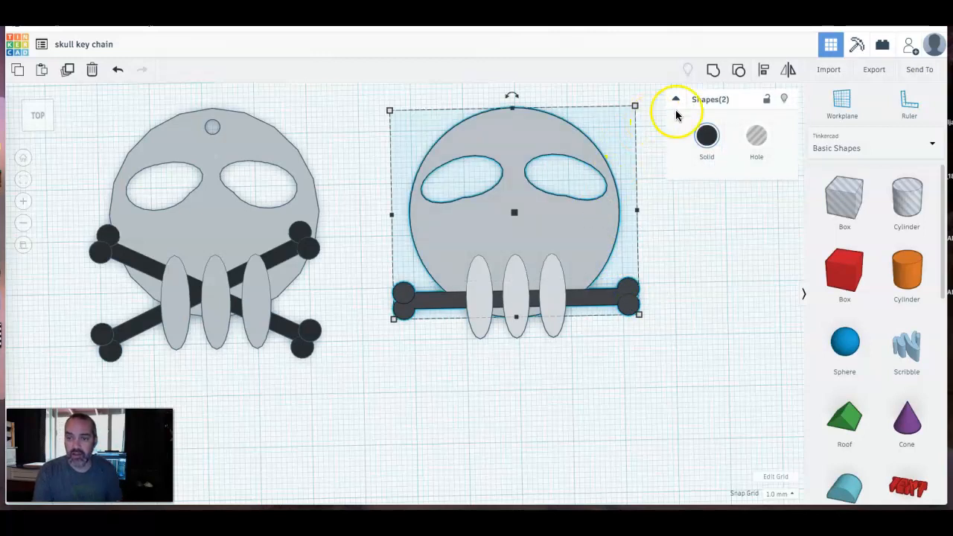
pyautogui.click(763, 69)
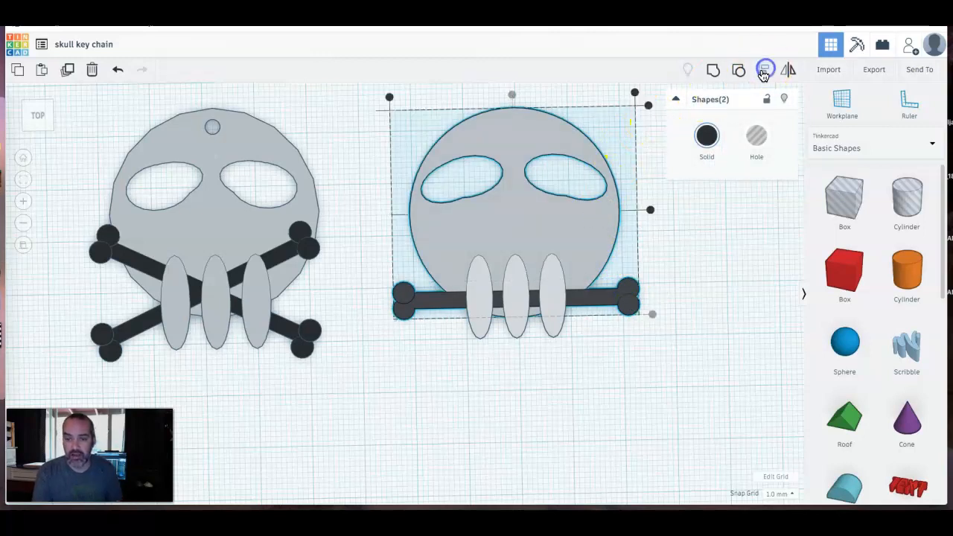
pyautogui.click(512, 95)
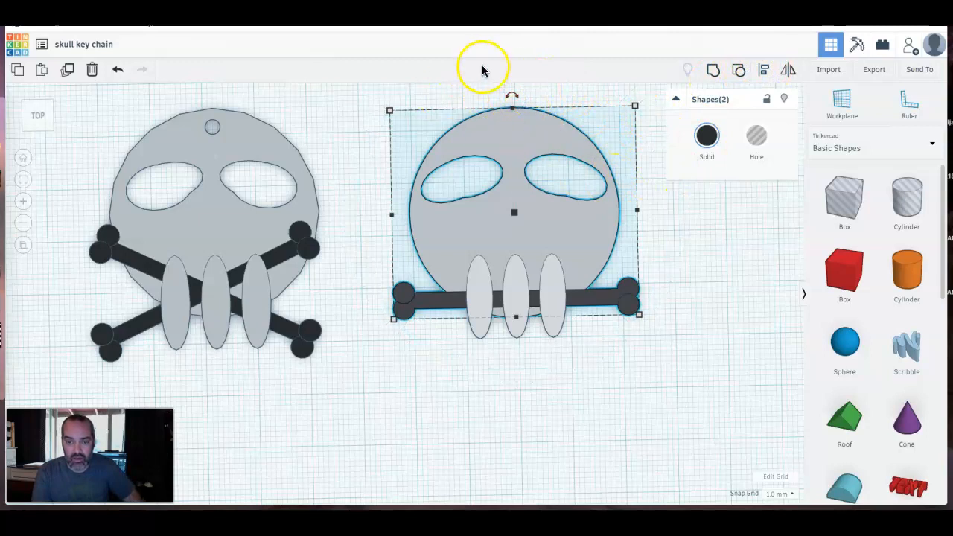
pyautogui.moveTo(512, 99)
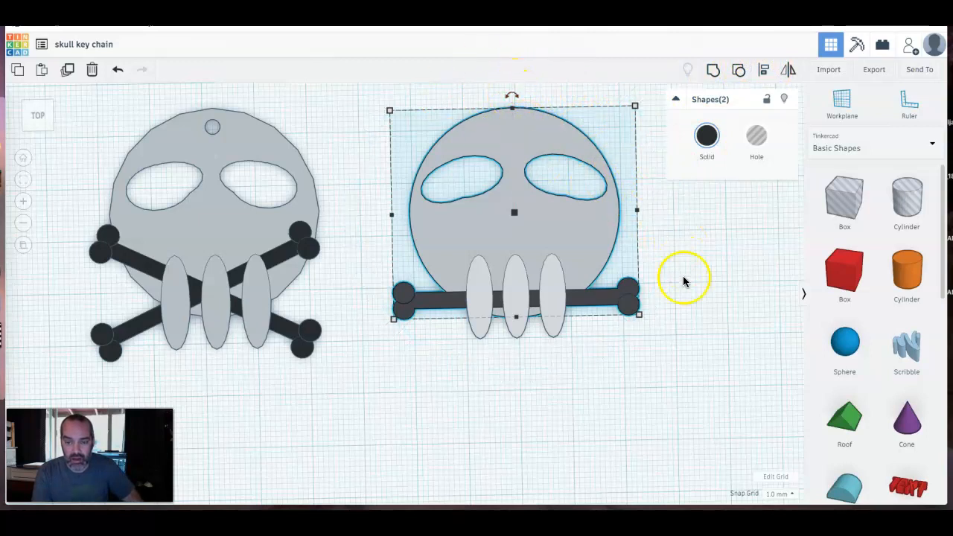
pyautogui.click(698, 319)
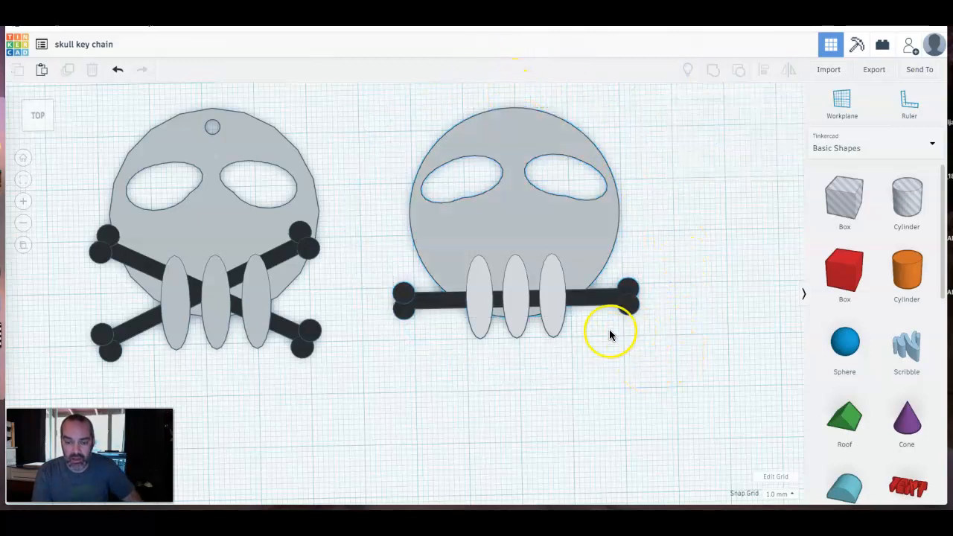
# Step: Rotate the black bone 10° in the workplane so it slopes down toward its right end
pyautogui.click(626, 303)
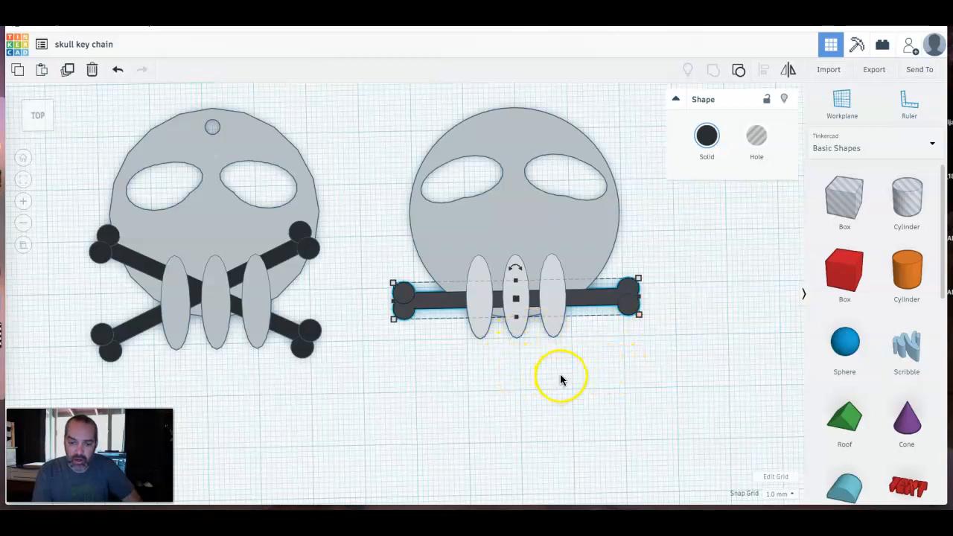
pyautogui.moveTo(515, 267)
pyautogui.mouseDown()
pyautogui.moveTo(506, 269)
pyautogui.moveTo(547, 265)
pyautogui.moveTo(474, 255)
pyautogui.moveTo(536, 255)
pyautogui.moveTo(515, 253)
pyautogui.mouseUp()
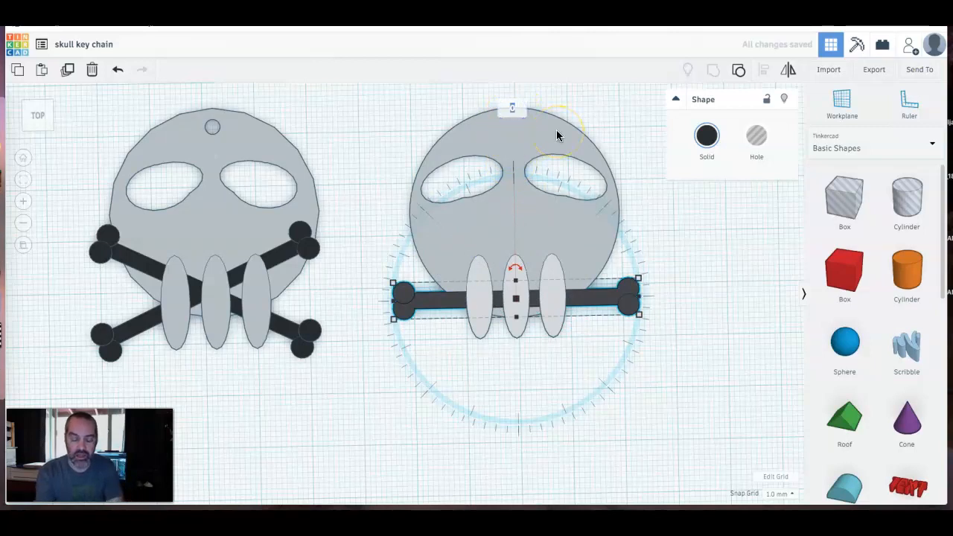
pyautogui.press('Return')
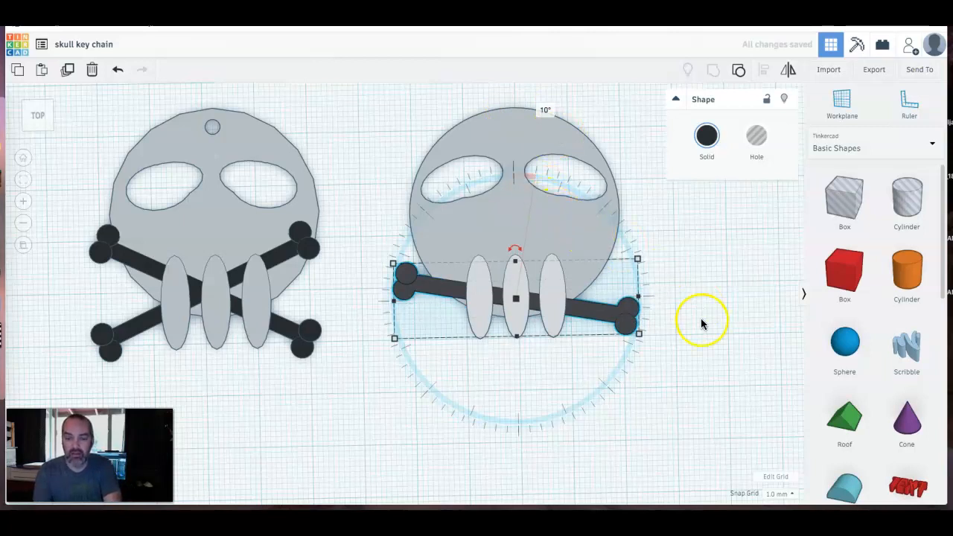
# Step: Duplicate the sloped black bone in place and mirror the copy left to right to form the crossbones
pyautogui.click(678, 316)
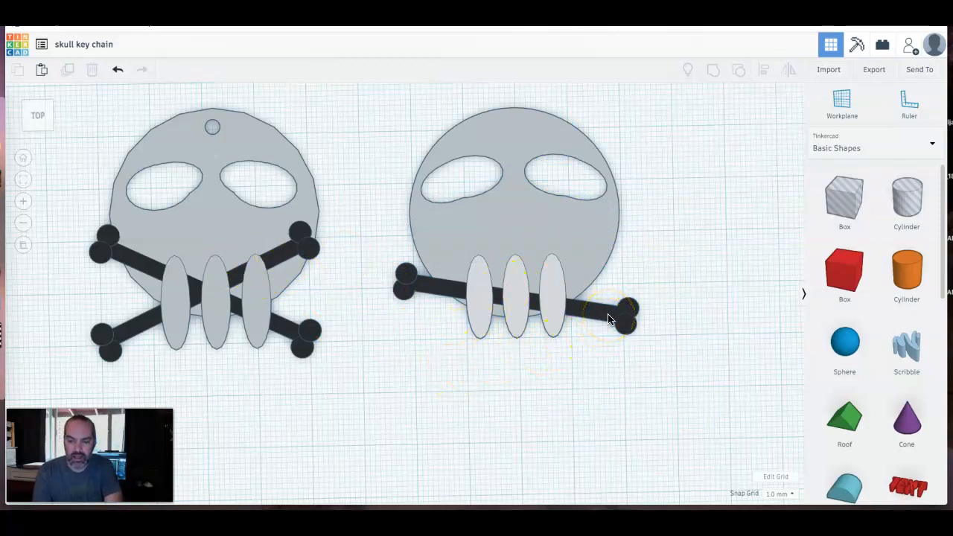
pyautogui.click(608, 319)
pyautogui.click(707, 128)
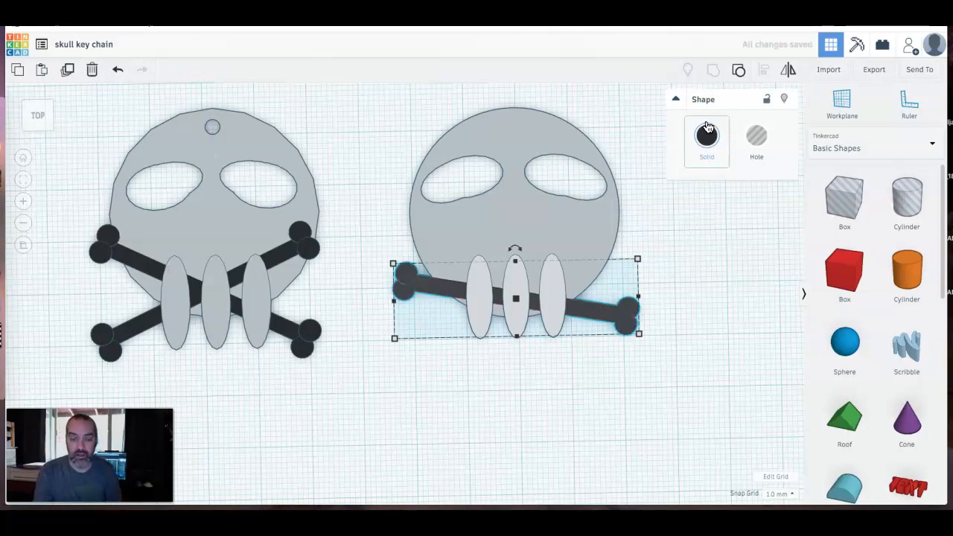
pyautogui.click(787, 71)
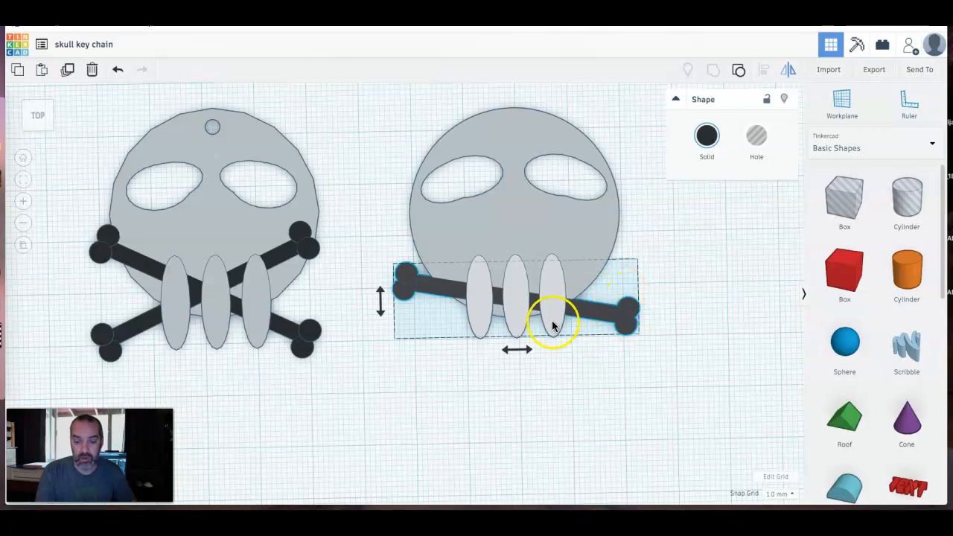
pyautogui.click(518, 350)
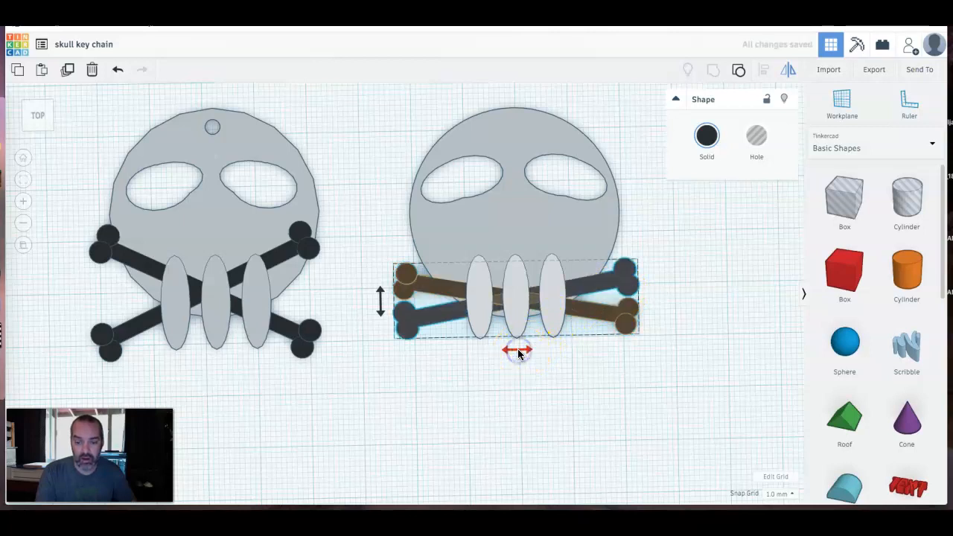
pyautogui.click(596, 397)
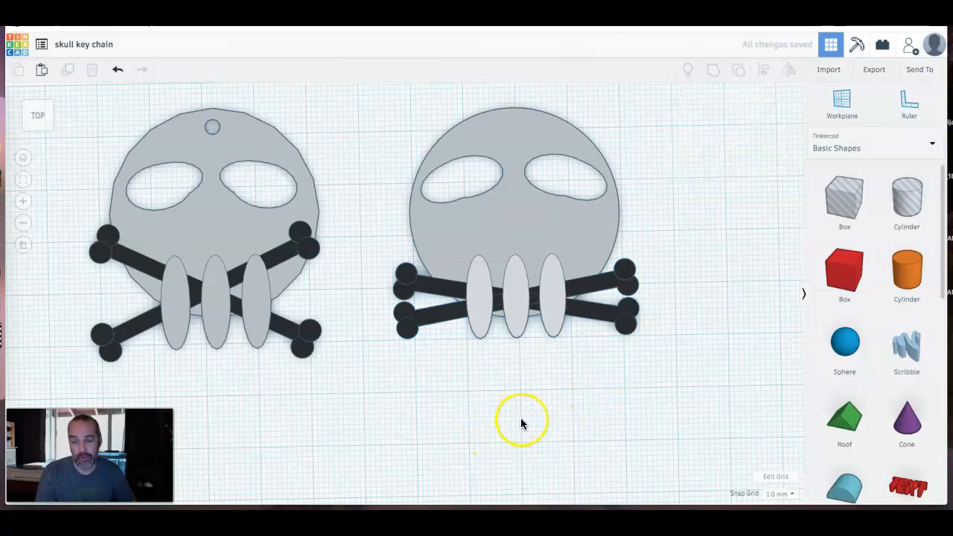
# Step: Place a hole cylinder in the empty area between the two skulls and shrink it to 3 x 3 mm
pyautogui.moveTo(558, 406)
pyautogui.mouseDown(button='right')
pyautogui.moveTo(498, 328)
pyautogui.moveTo(435, 313)
pyautogui.moveTo(390, 328)
pyautogui.moveTo(381, 384)
pyautogui.moveTo(414, 422)
pyautogui.moveTo(459, 437)
pyautogui.moveTo(501, 437)
pyautogui.moveTo(562, 410)
pyautogui.moveTo(616, 361)
pyautogui.moveTo(588, 408)
pyautogui.moveTo(493, 422)
pyautogui.moveTo(550, 424)
pyautogui.mouseUp(button='right')
pyautogui.moveTo(463, 353); pyautogui.dragTo(470, 424, button='middle')
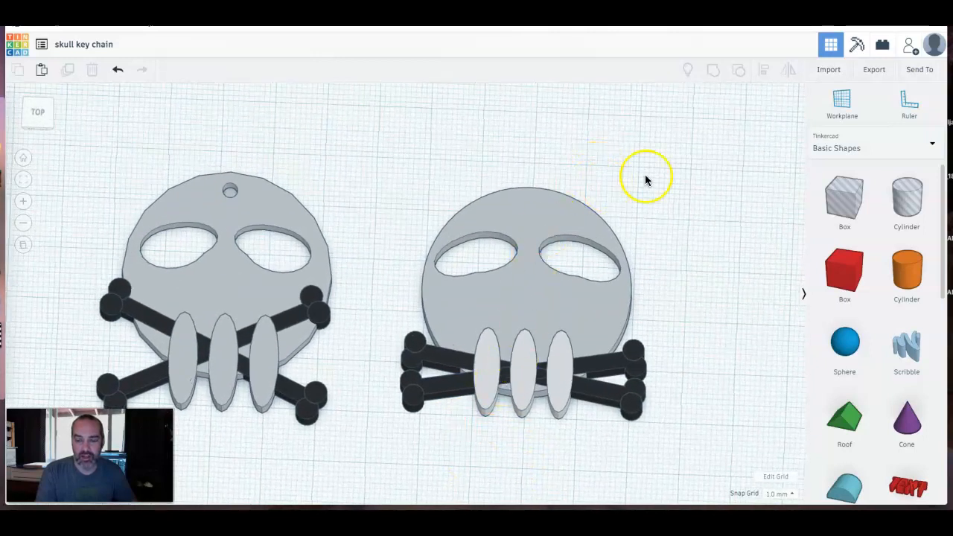
pyautogui.click(40, 116)
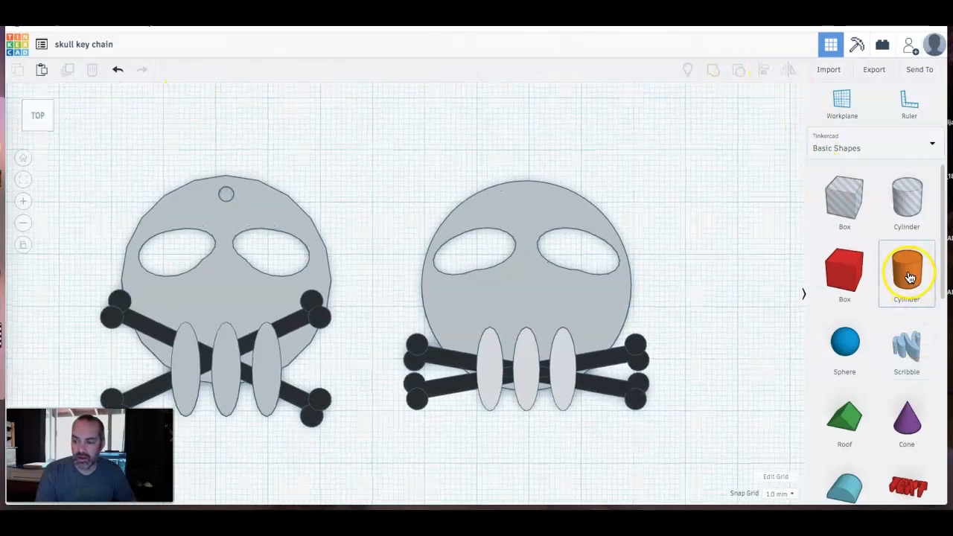
pyautogui.moveTo(910, 197); pyautogui.dragTo(341, 136)
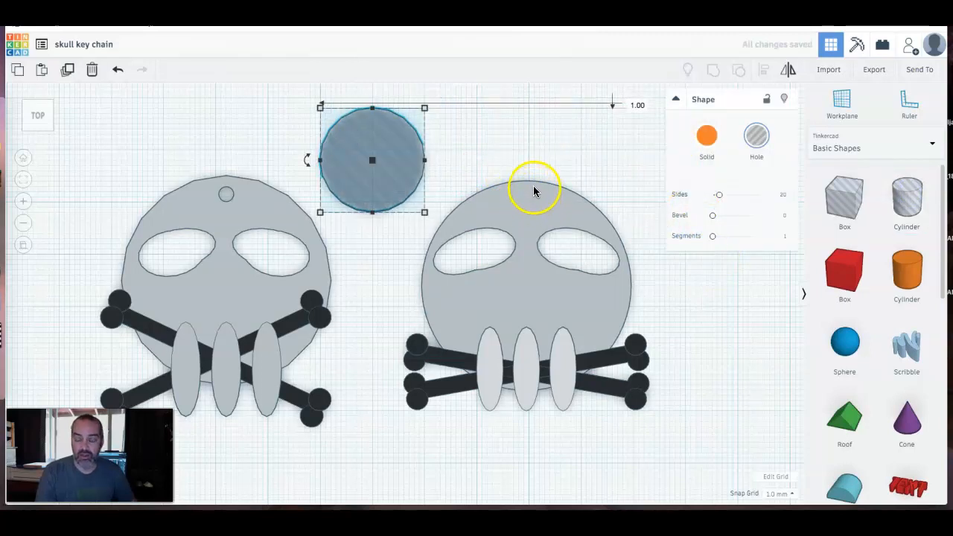
pyautogui.moveTo(425, 212); pyautogui.dragTo(335, 120)
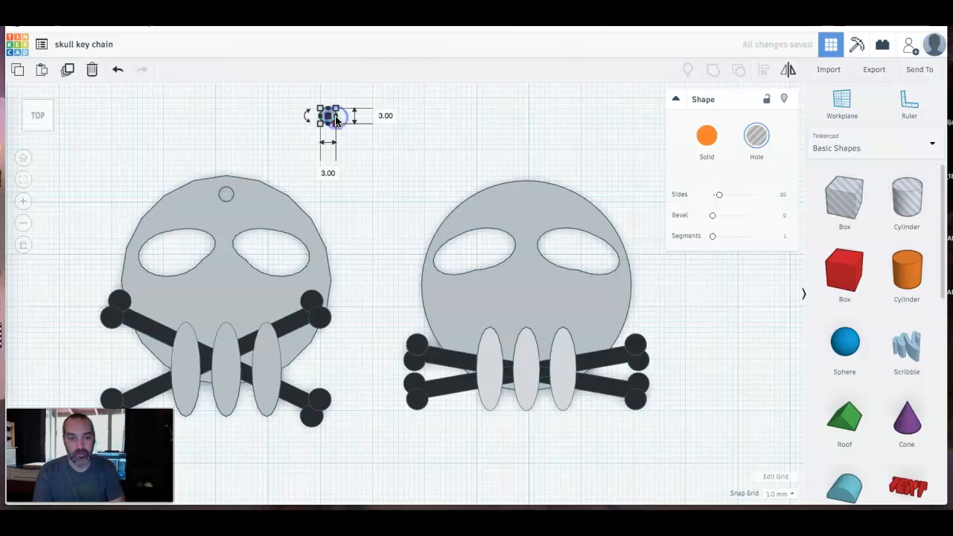
pyautogui.click(358, 147)
# Step: Try to move the small hole cylinder onto the forehead of the new skull
pyautogui.moveTo(326, 117); pyautogui.dragTo(531, 202)
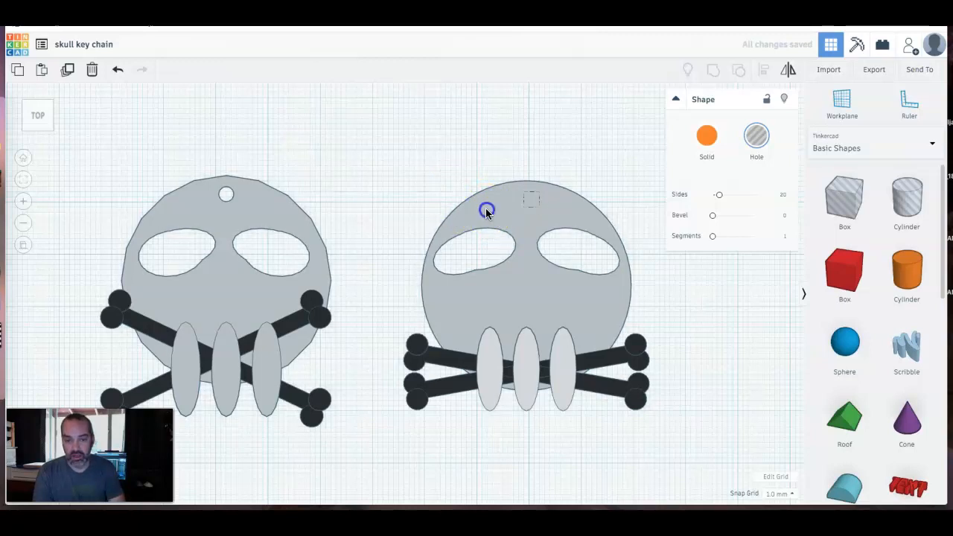
pyautogui.keyDown('shift'); pyautogui.click(485, 210); pyautogui.keyUp('shift')
pyautogui.moveTo(510, 228); pyautogui.dragTo(515, 359, button='right')
pyautogui.hotkey('ctrl', 'z')
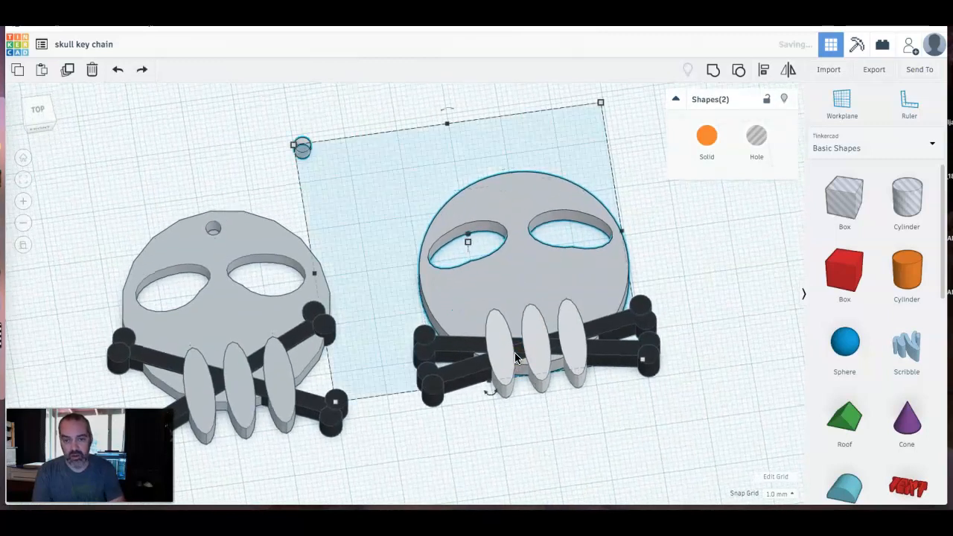
pyautogui.click(360, 172)
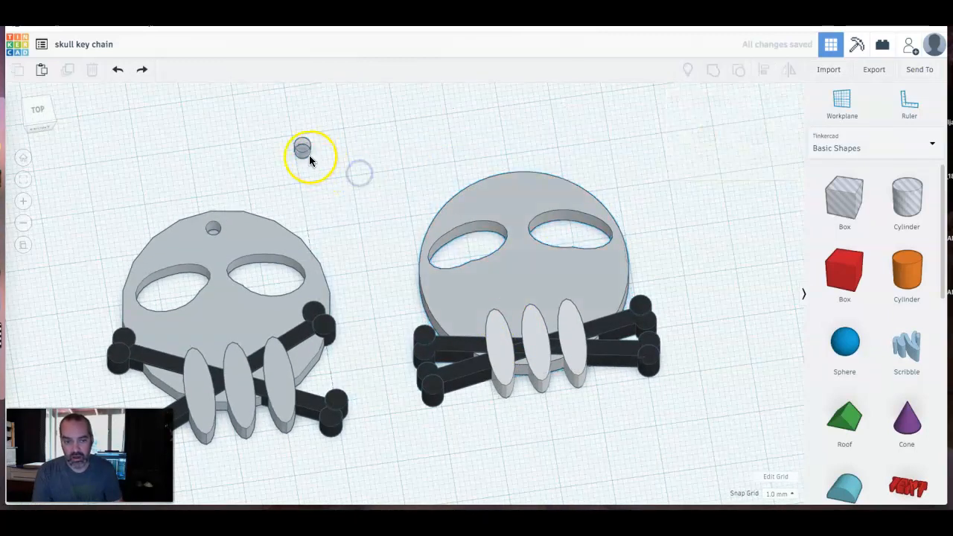
# Step: Set the small hole cylinder's height to 20 mm
pyautogui.click(301, 148)
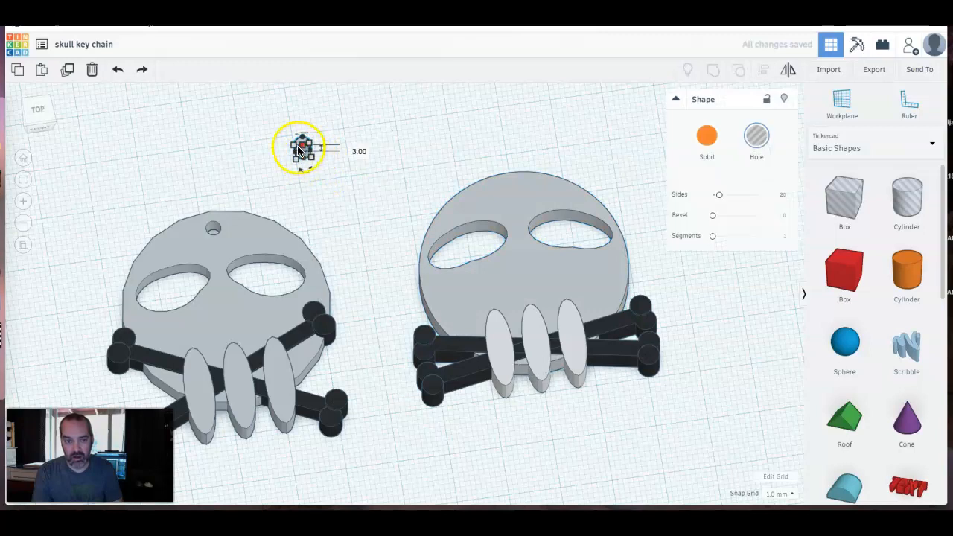
pyautogui.click(352, 150)
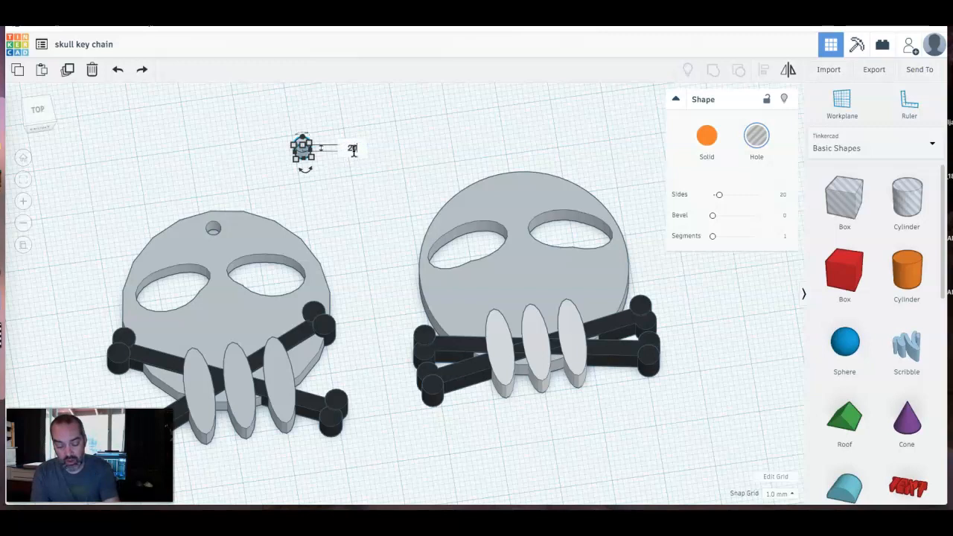
pyautogui.write('20')
pyautogui.press('Return')
pyautogui.click(358, 193)
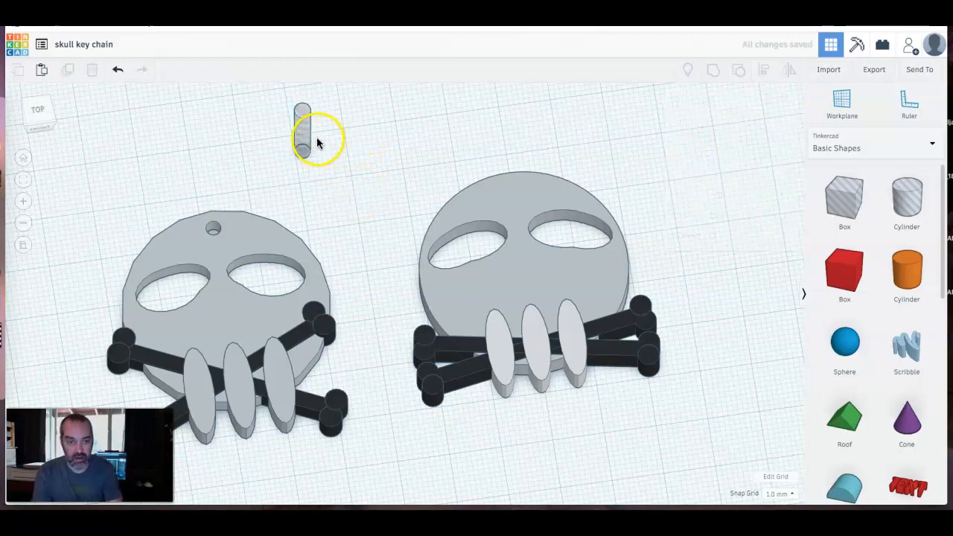
# Step: Move the hole cylinder just above the new skull and align the two on their shared left-to-right center
pyautogui.moveTo(372, 211); pyautogui.dragTo(357, 250, button='right')
pyautogui.moveTo(316, 128); pyautogui.dragTo(509, 158)
pyautogui.click(411, 141)
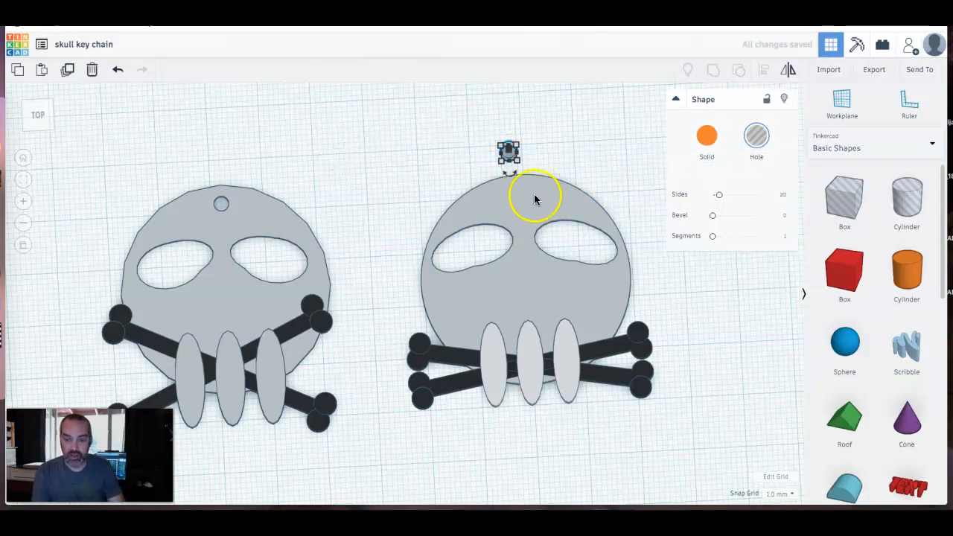
pyautogui.keyDown('shift'); pyautogui.click(533, 201); pyautogui.keyUp('shift')
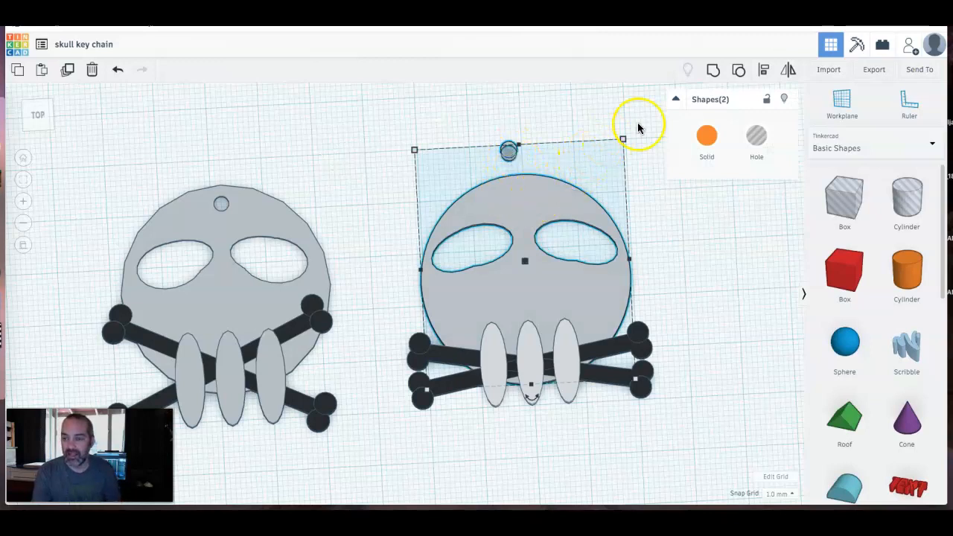
pyautogui.click(763, 69)
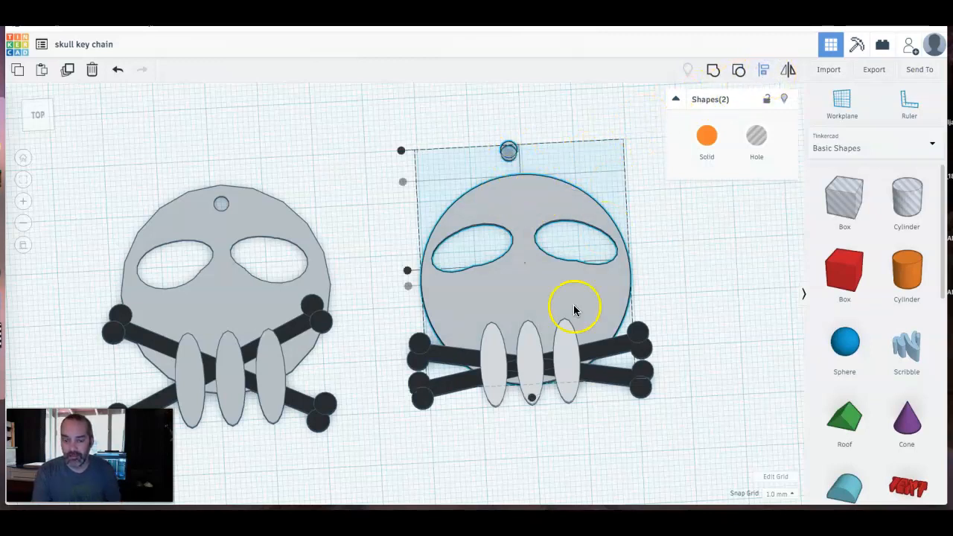
pyautogui.click(531, 397)
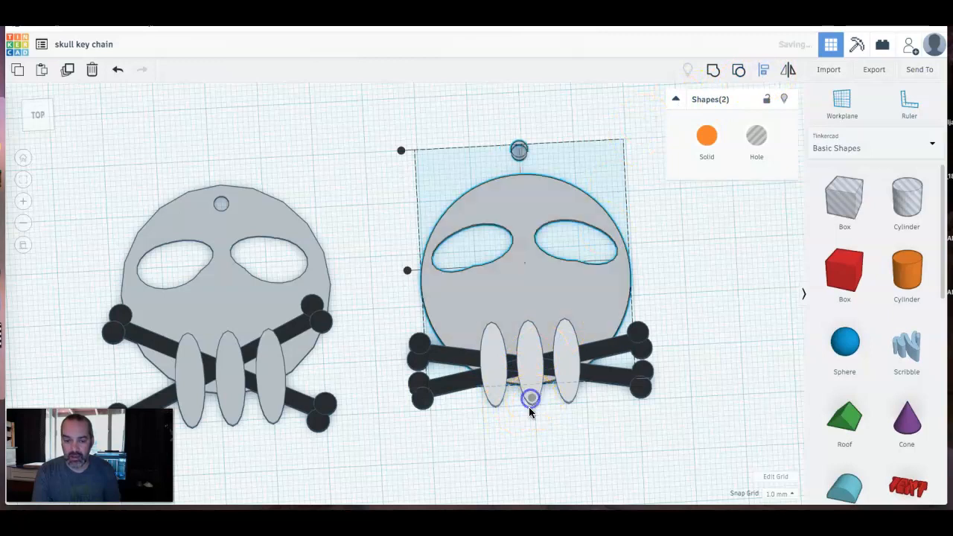
pyautogui.click(555, 439)
# Step: Move the hole cylinder straight down into the top of the forehead, just inside the skull's upper edge
pyautogui.click(519, 152)
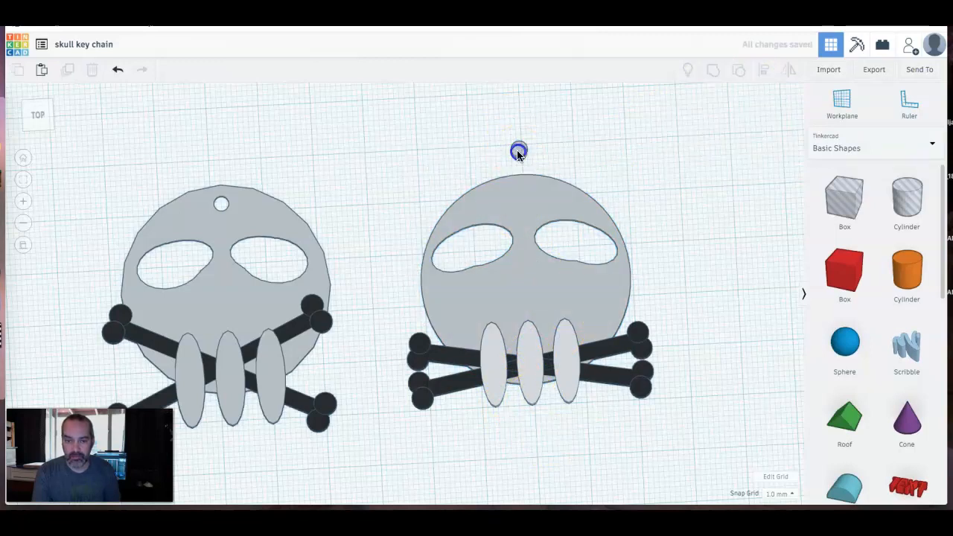
pyautogui.moveTo(518, 152); pyautogui.dragTo(521, 186)
pyautogui.click(35, 118)
pyautogui.click(367, 144)
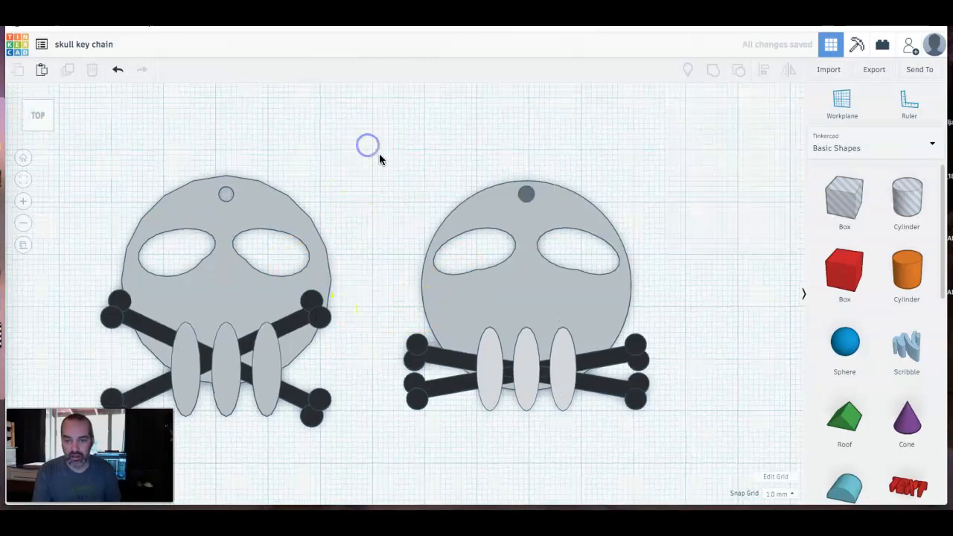
pyautogui.click(527, 195)
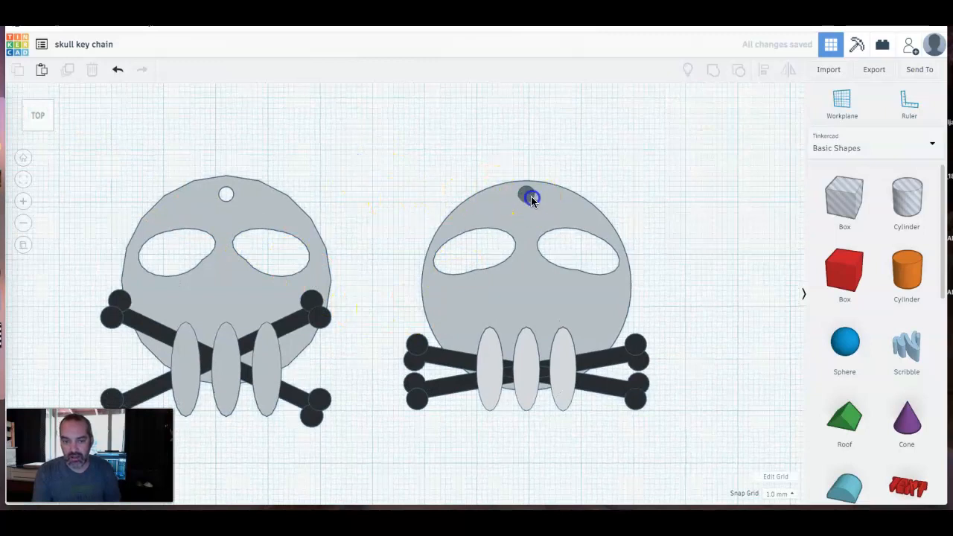
pyautogui.click(447, 165)
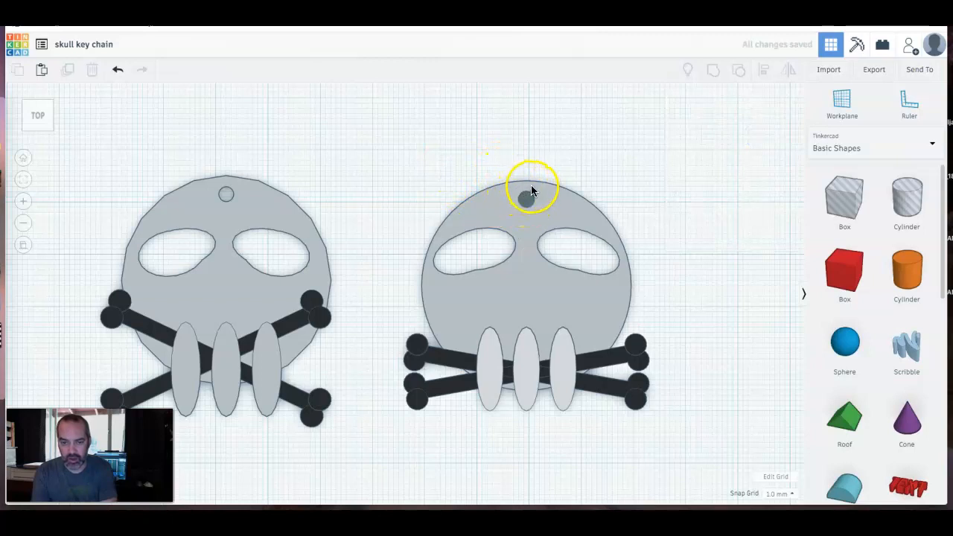
# Step: Group the hole cylinder with the skull to cut the key ring hole
pyautogui.moveTo(536, 232); pyautogui.dragTo(551, 210, button='right')
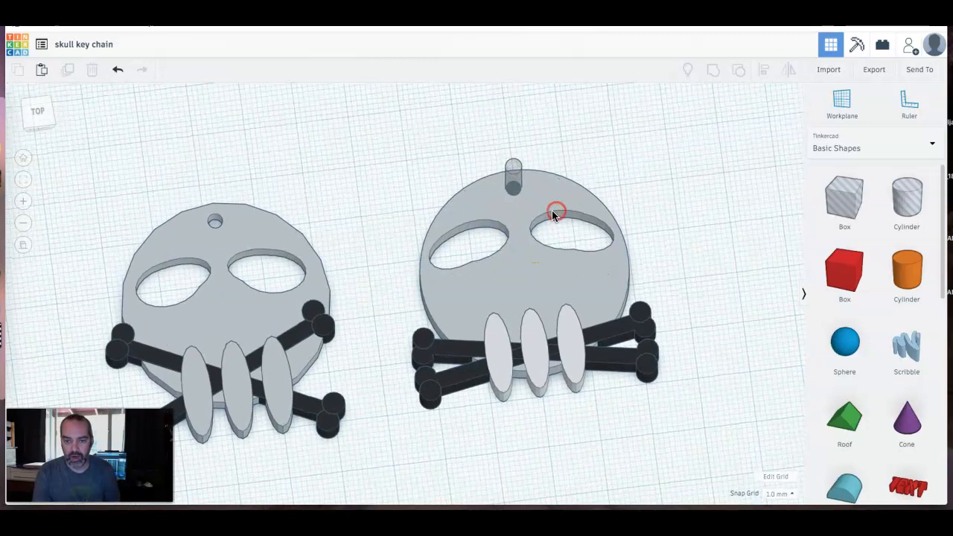
pyautogui.click(514, 177)
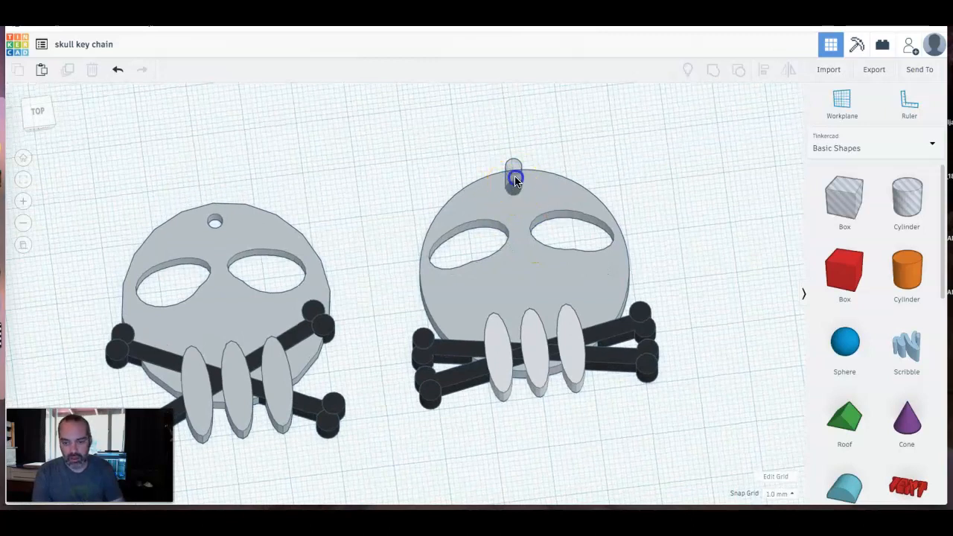
pyautogui.keyDown('shift'); pyautogui.click(480, 200); pyautogui.keyUp('shift')
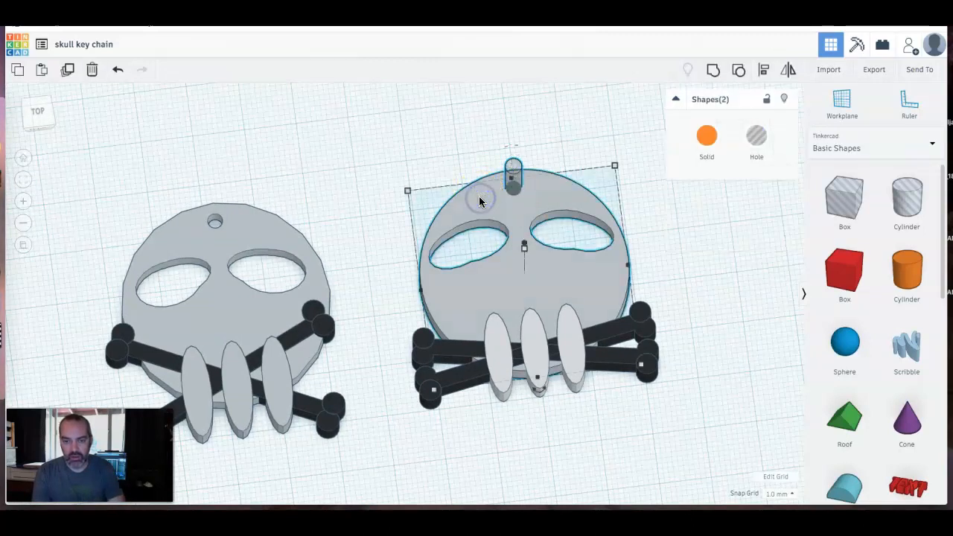
pyautogui.click(713, 71)
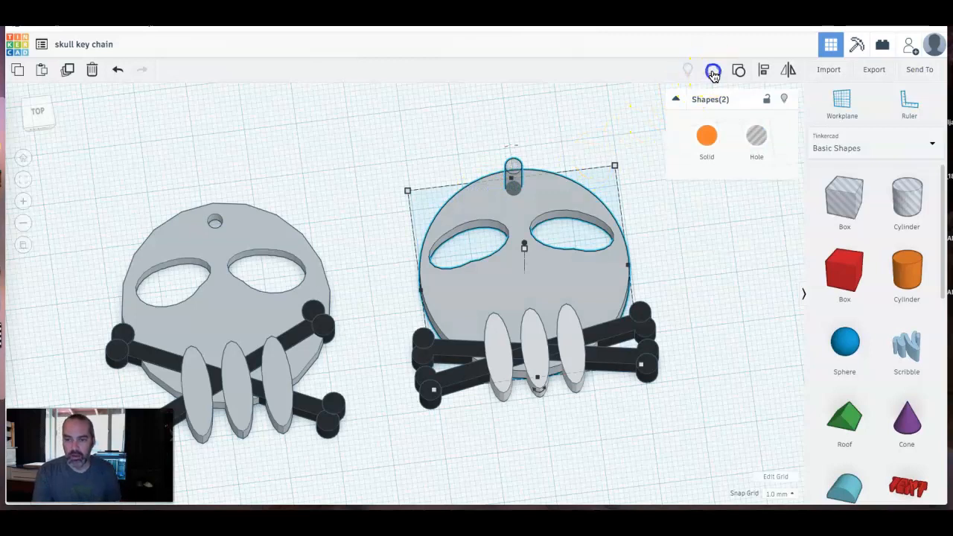
pyautogui.click(725, 261)
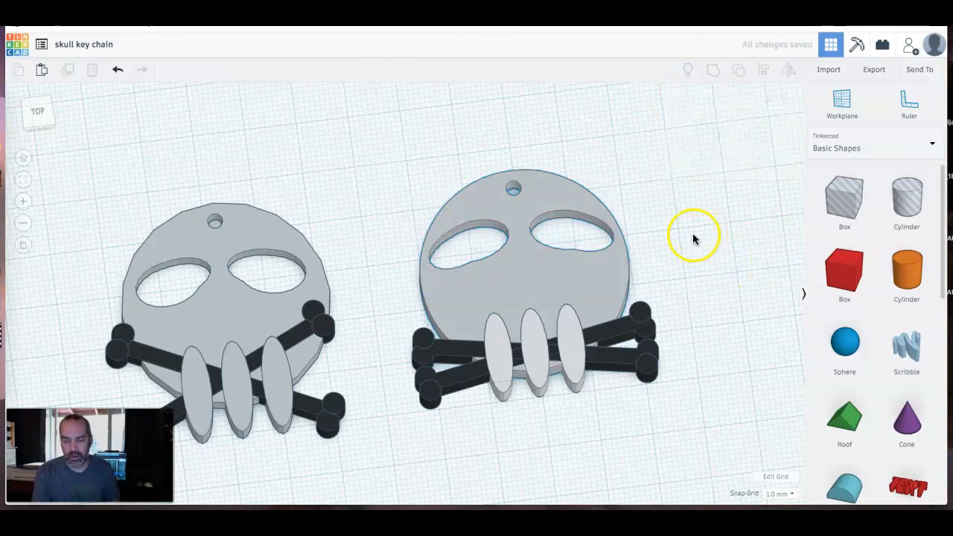